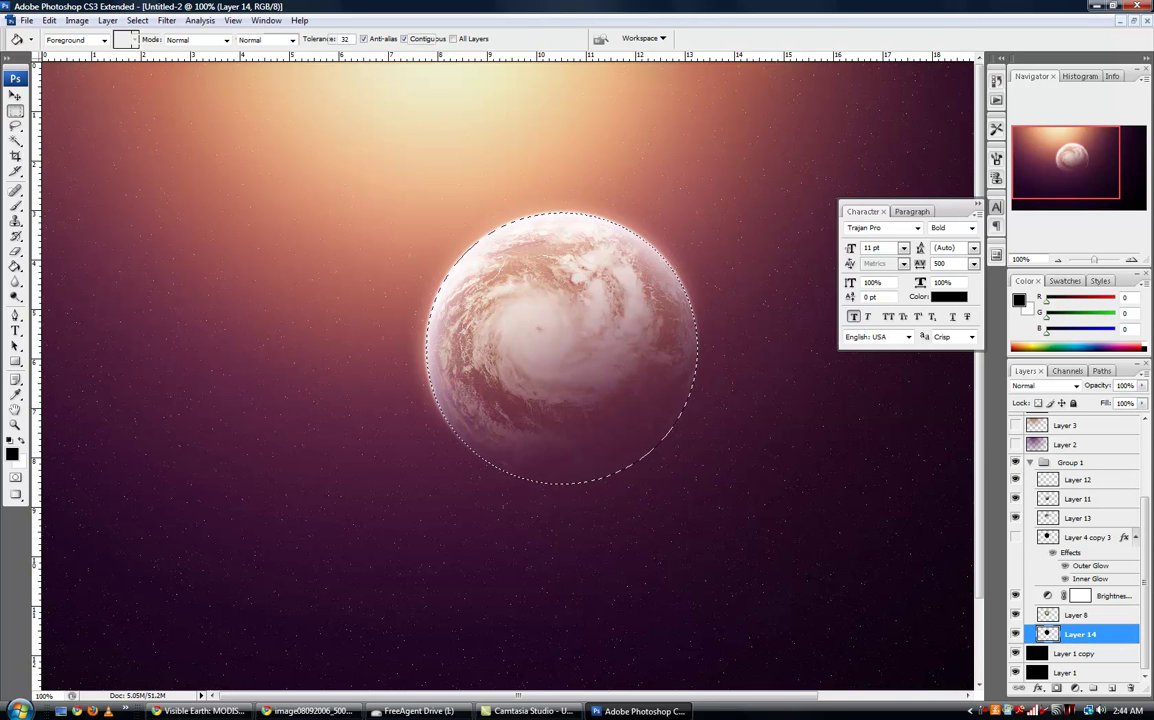
- Switch to the Rectangular Marquee tool and clear the circular selection around the planet
{"action": "left_click_drag", "start_coordinate": [15, 111], "coordinate": [60, 111]}
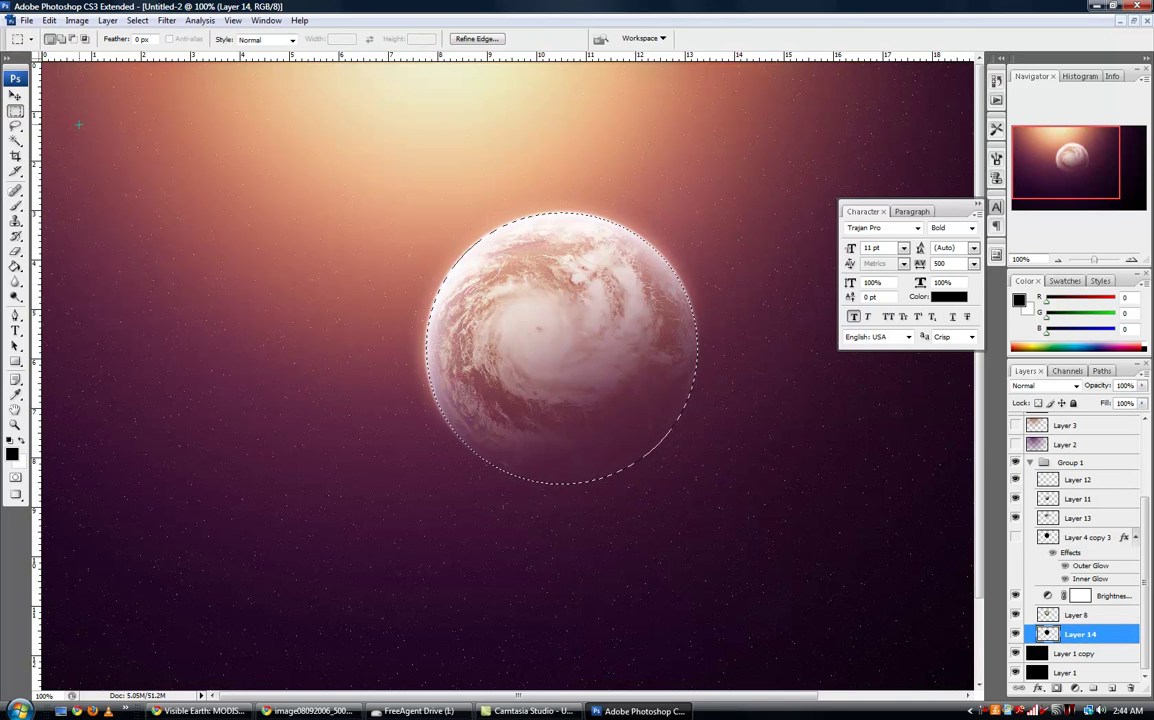
{"action": "key", "text": "ctrl+d"}
{"action": "left_click", "coordinate": [166, 20]}
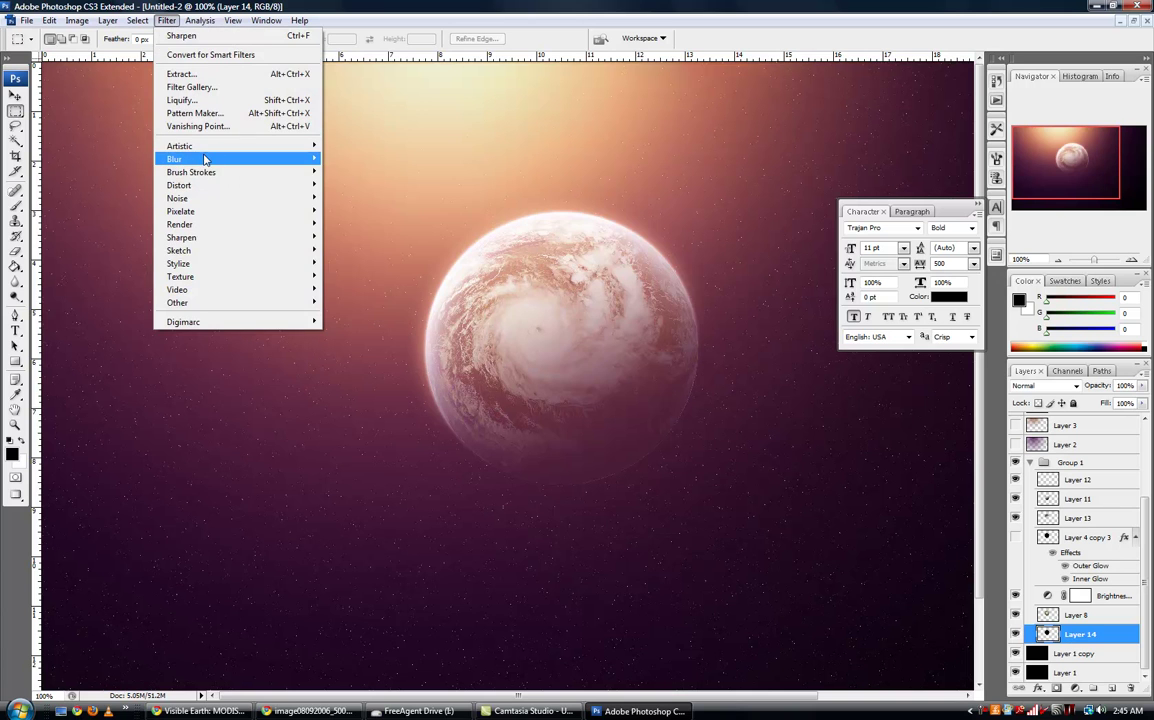
{"action": "mouse_move", "coordinate": [204, 160]}
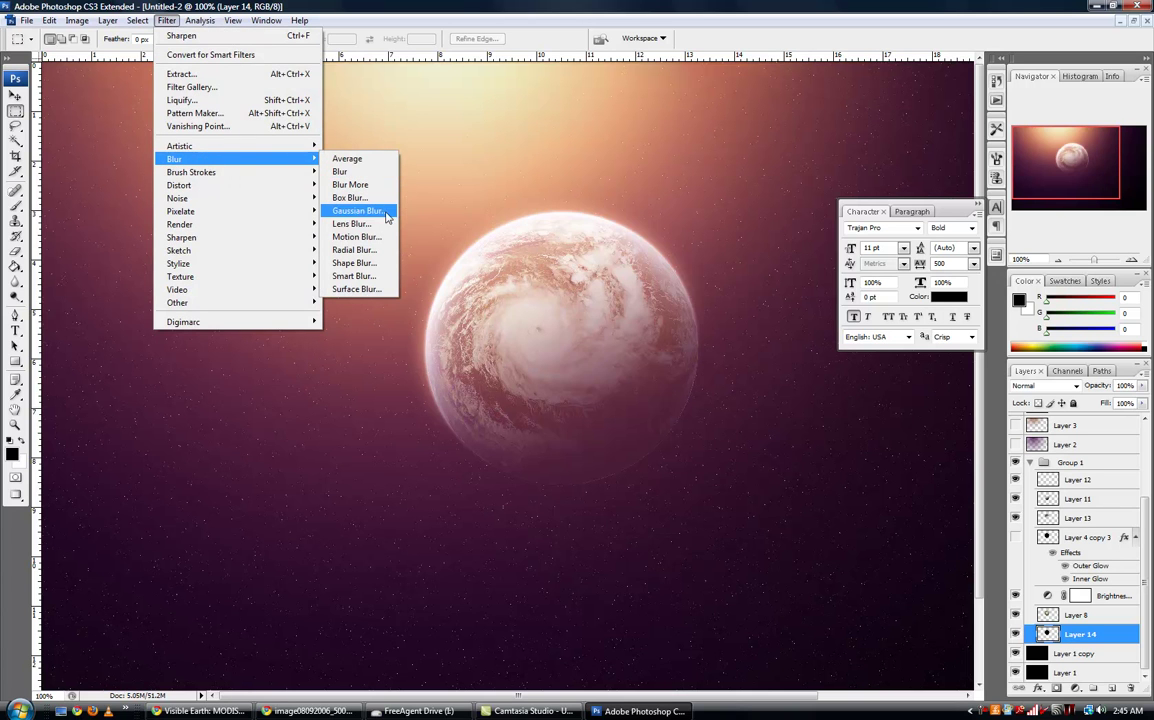
{"action": "left_click", "coordinate": [345, 236]}
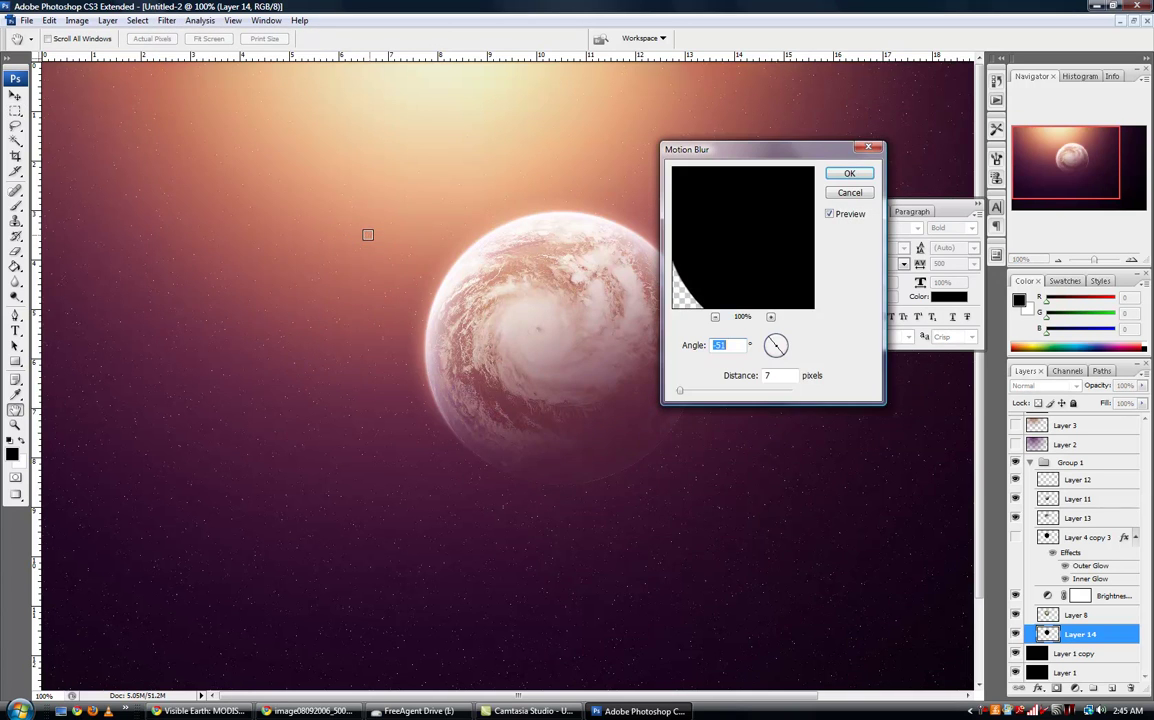
{"action": "left_click_drag", "start_coordinate": [706, 151], "coordinate": [397, 262]}
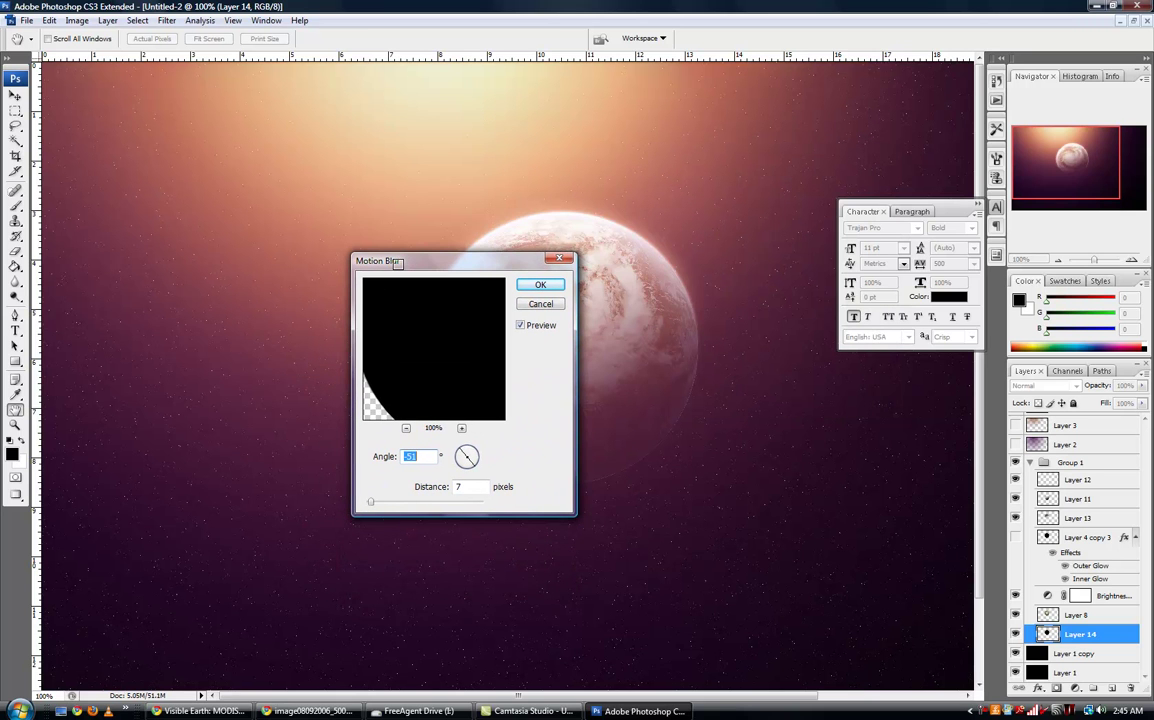
{"action": "left_click", "coordinate": [463, 449]}
{"action": "left_click_drag", "start_coordinate": [415, 266], "coordinate": [260, 245]}
{"action": "left_click_drag", "start_coordinate": [216, 480], "coordinate": [295, 487]}
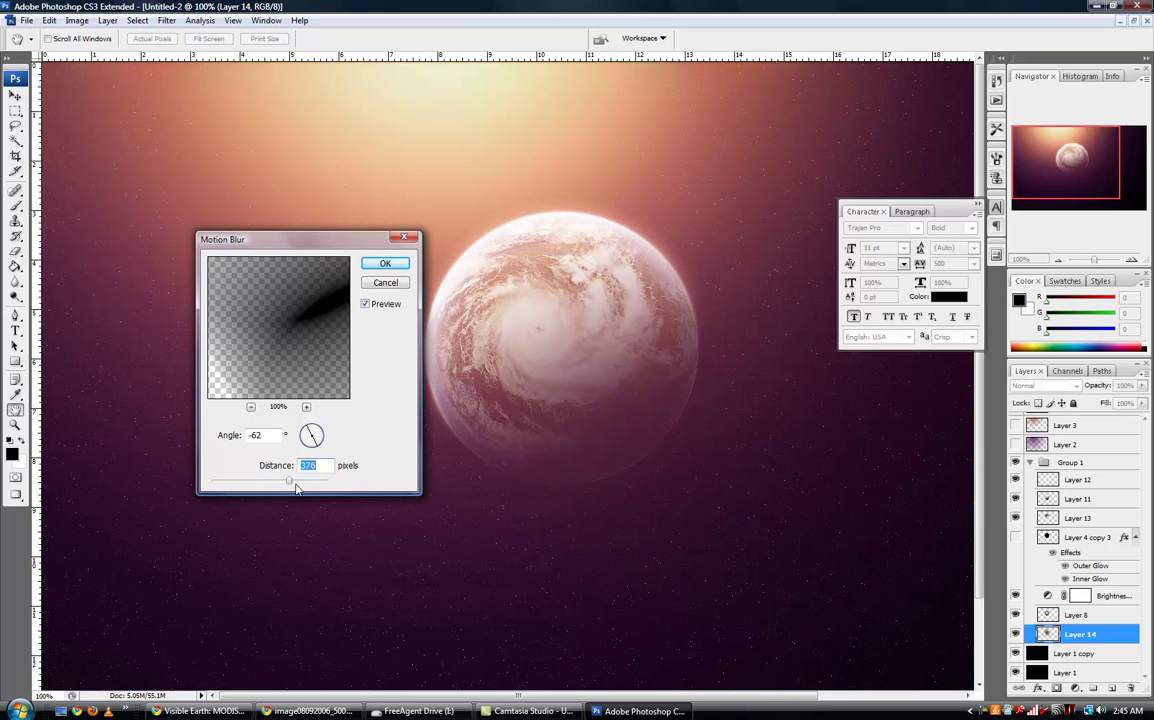
{"action": "left_click", "coordinate": [314, 426]}
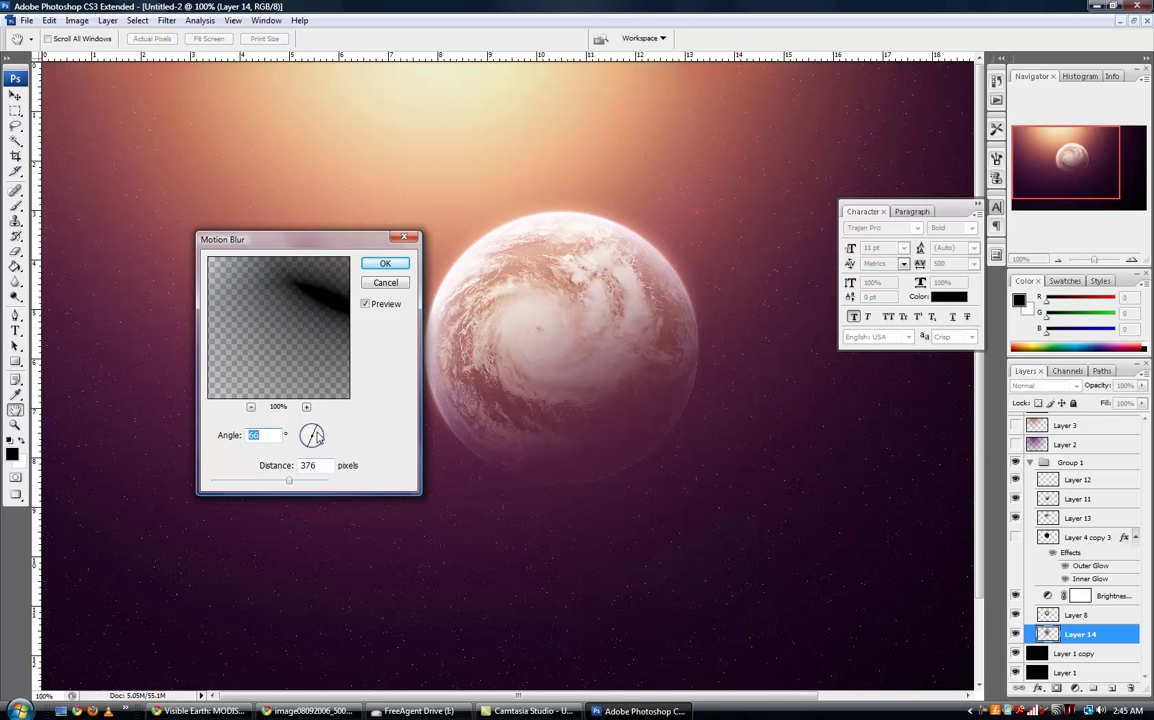
{"action": "left_click", "coordinate": [318, 437]}
{"action": "mouse_move", "coordinate": [318, 442]}
{"action": "left_mouse_down"}
{"action": "mouse_move", "coordinate": [322, 428]}
{"action": "mouse_move", "coordinate": [320, 448]}
{"action": "left_mouse_up"}
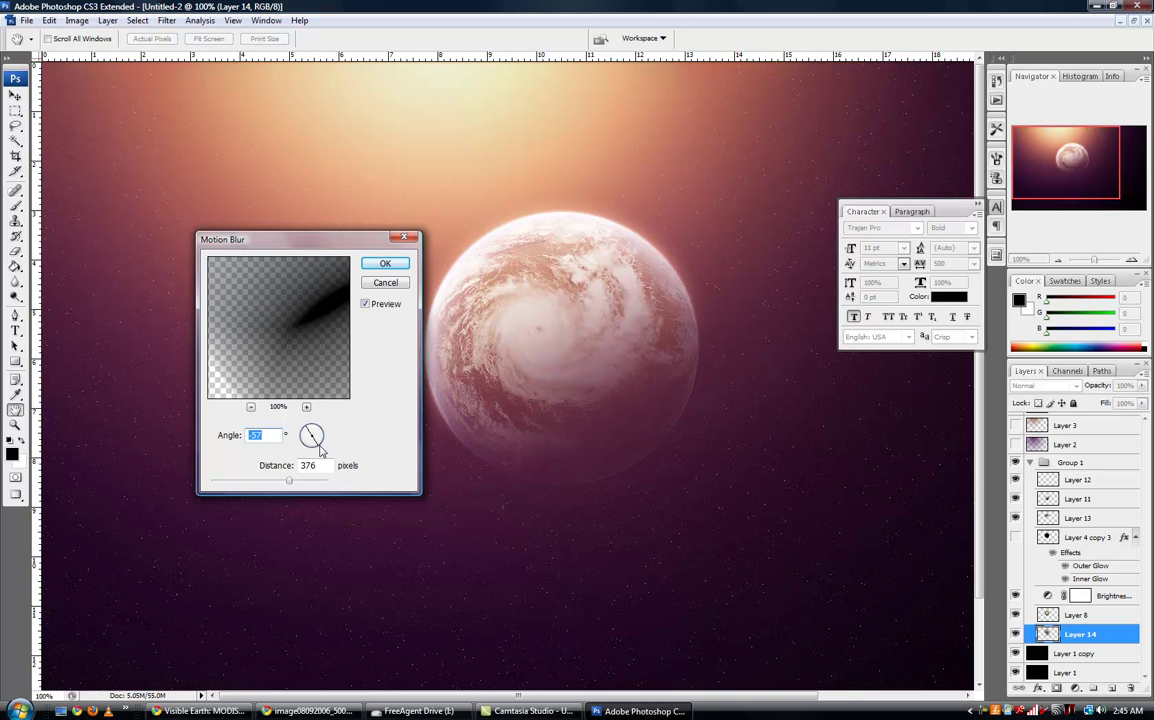
{"action": "left_click", "coordinate": [395, 287]}
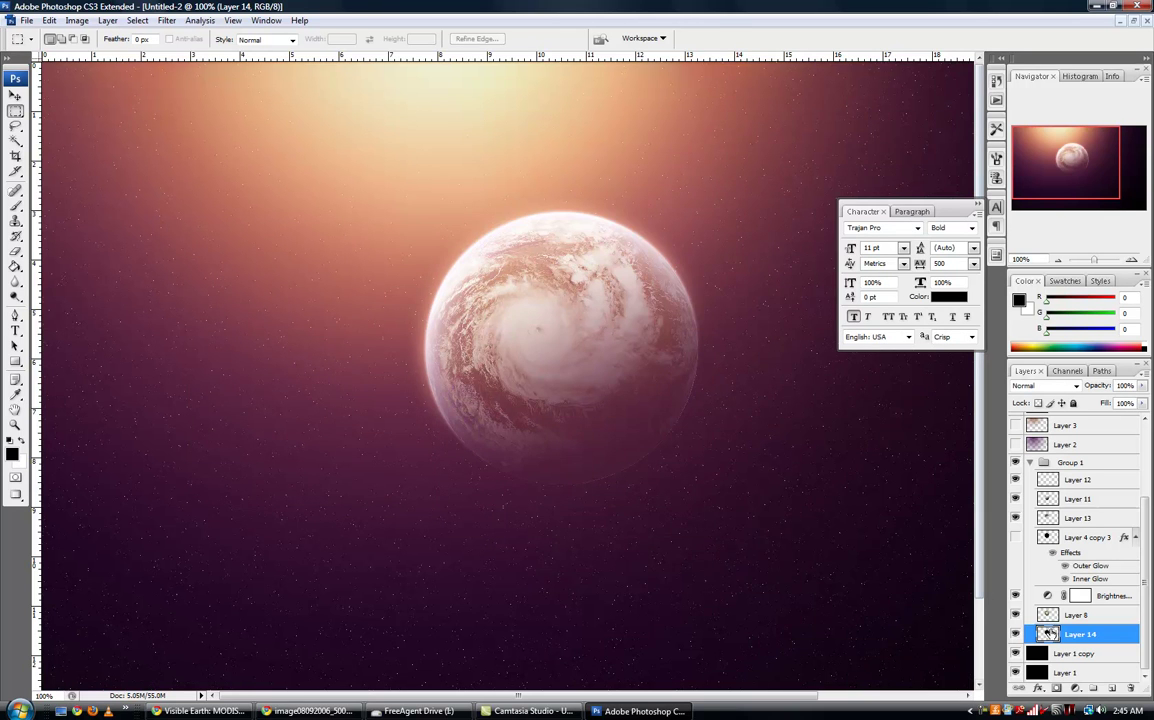
- Move Layer 14 with the black circle out of Group 1 to directly above Layer 7 copy
{"action": "left_click_drag", "start_coordinate": [1053, 632], "coordinate": [1058, 436]}
{"action": "scroll", "coordinate": [1040, 500], "scroll_direction": "up", "scroll_amount": 2}
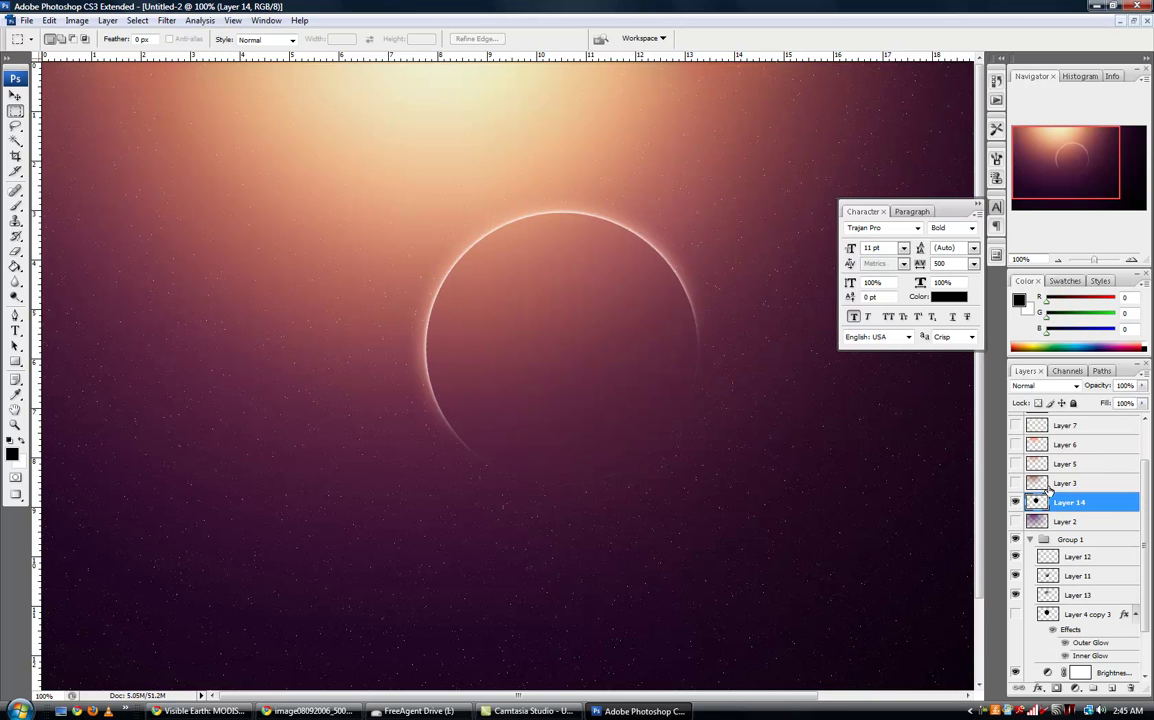
{"action": "scroll", "coordinate": [1040, 505], "scroll_direction": "up", "scroll_amount": 3}
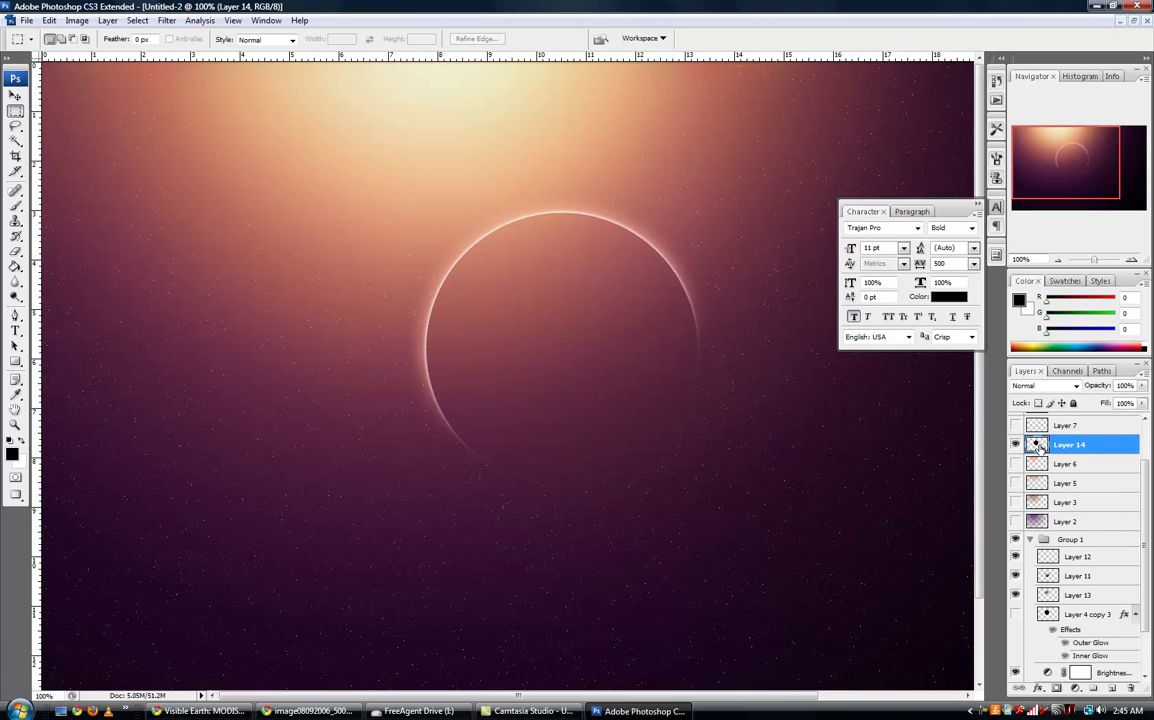
{"action": "left_click_drag", "start_coordinate": [1035, 503], "coordinate": [1040, 452]}
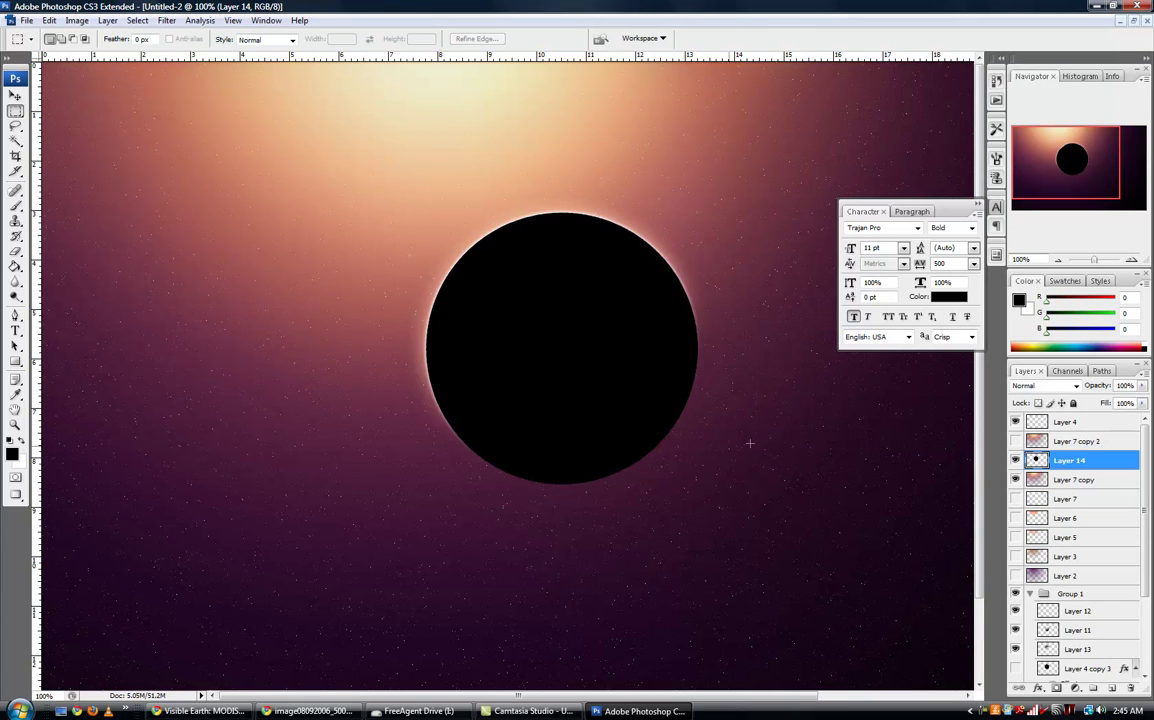
- Apply a Motion Blur to Layer 14 at an angle of -65° and a distance of 602 pixels, and shift the shadow slightly down and right
{"action": "left_click", "coordinate": [165, 20]}
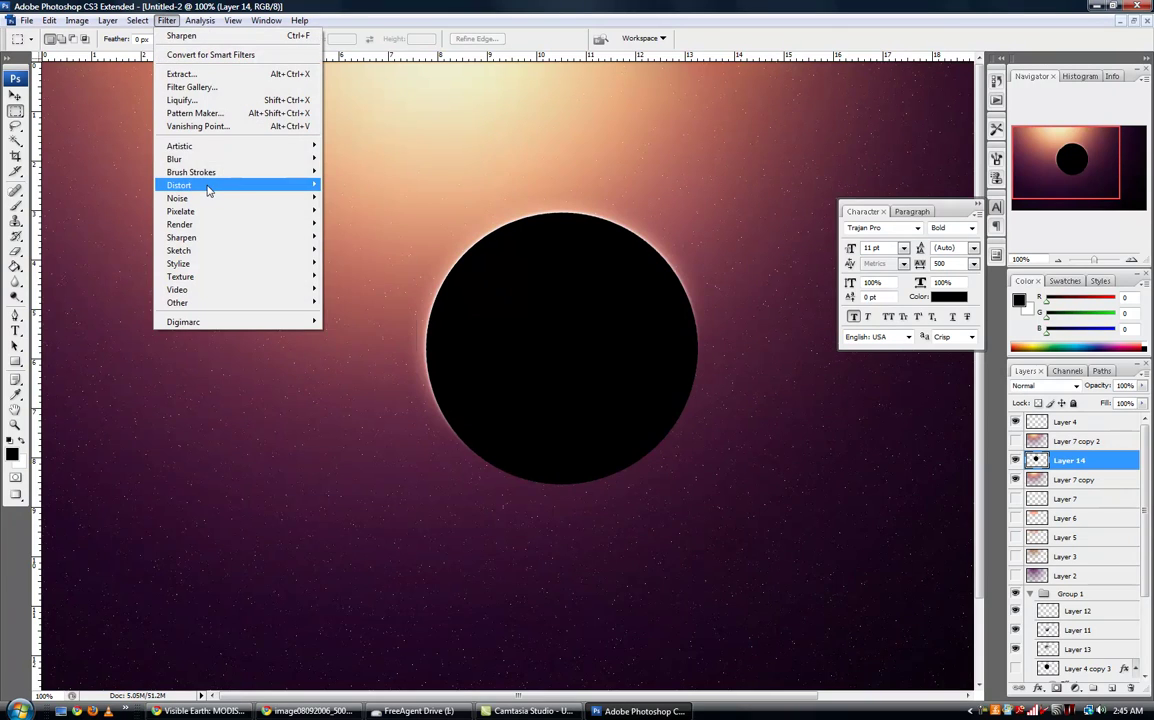
{"action": "mouse_move", "coordinate": [203, 159]}
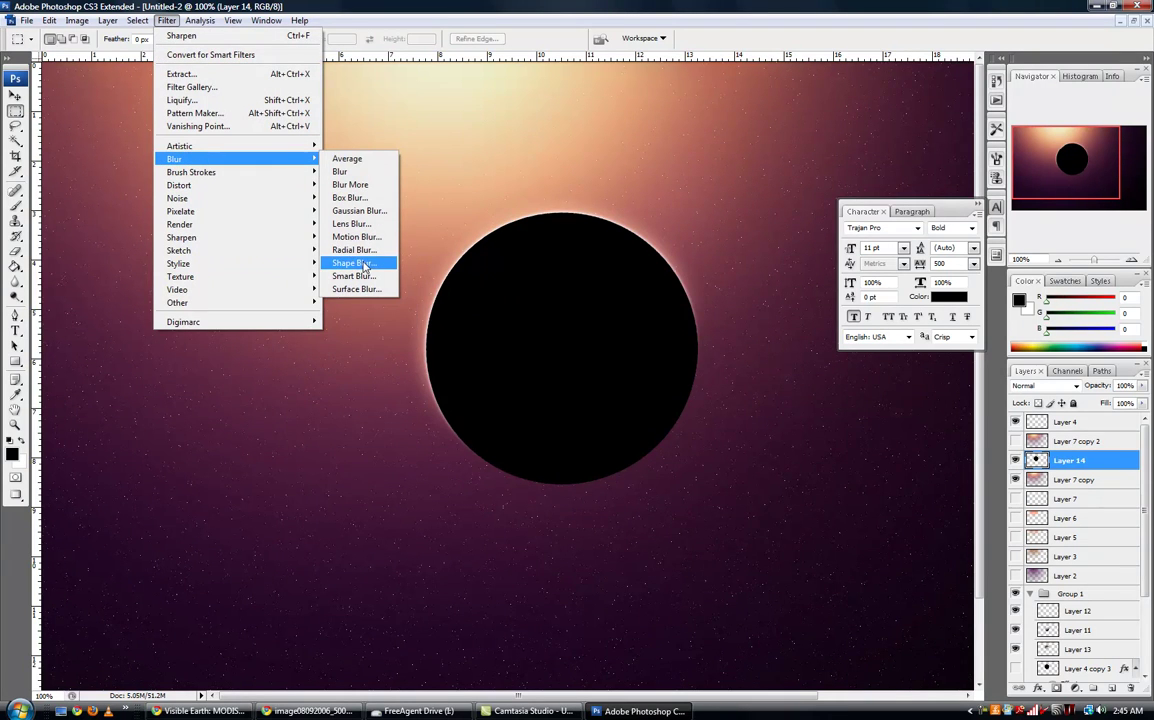
{"action": "left_click", "coordinate": [335, 236]}
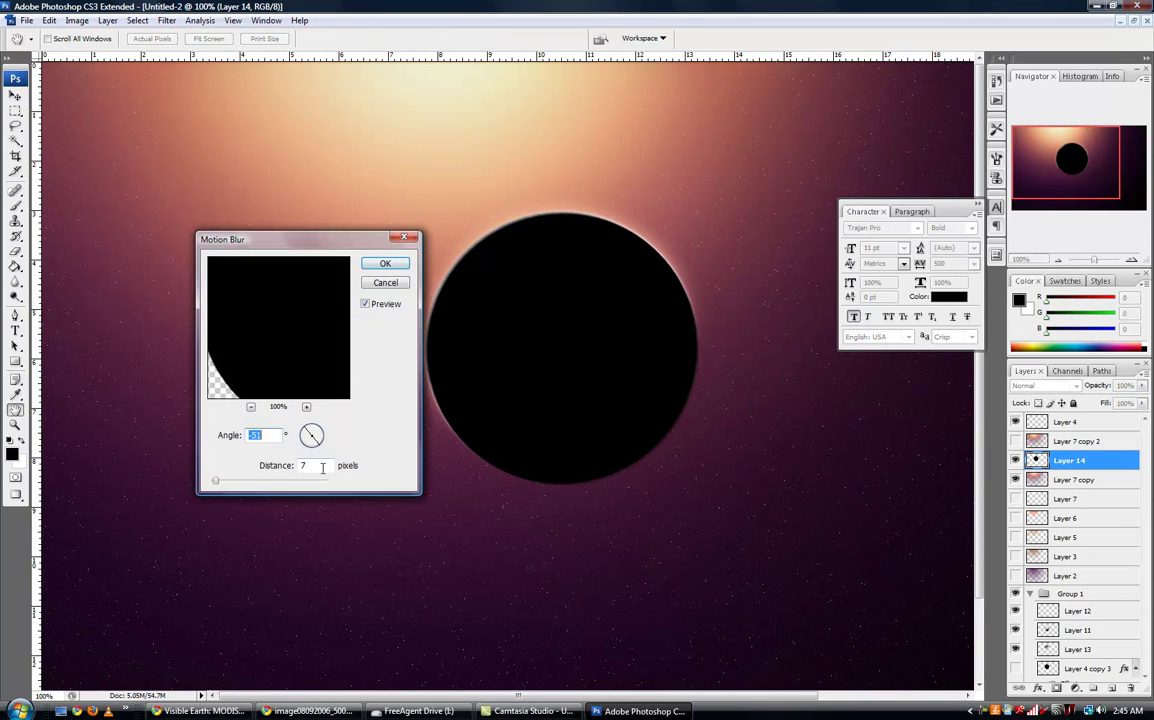
{"action": "left_click_drag", "start_coordinate": [219, 478], "coordinate": [300, 484]}
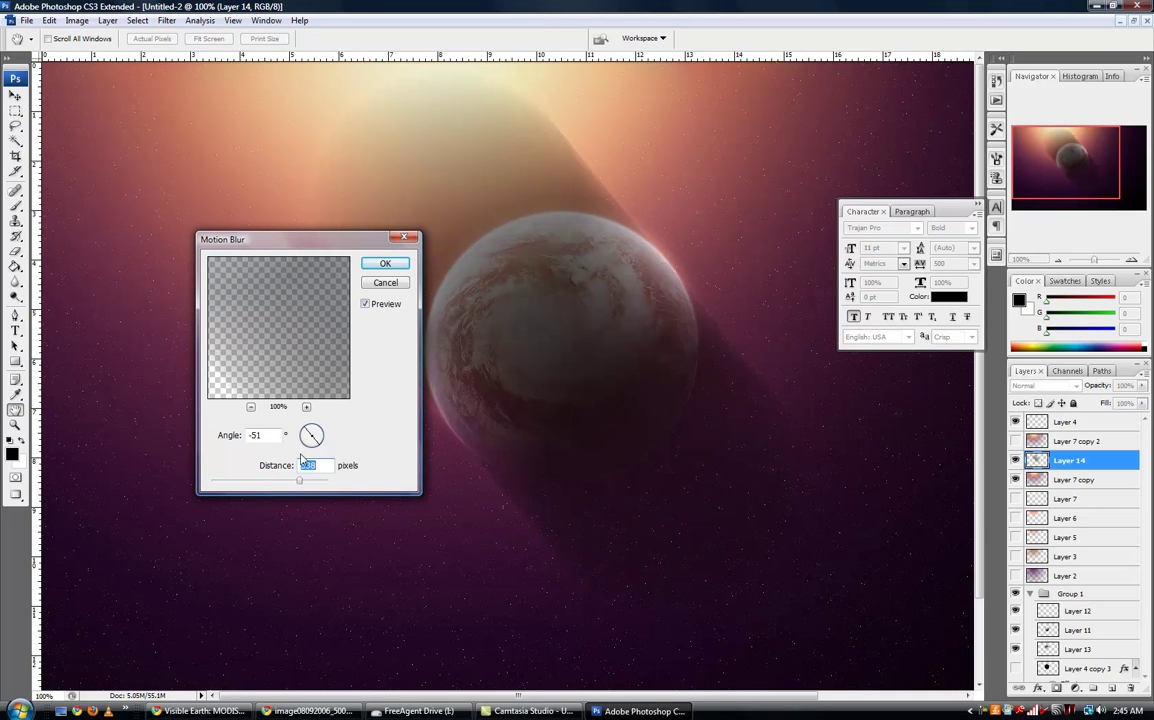
{"action": "left_click", "coordinate": [311, 434]}
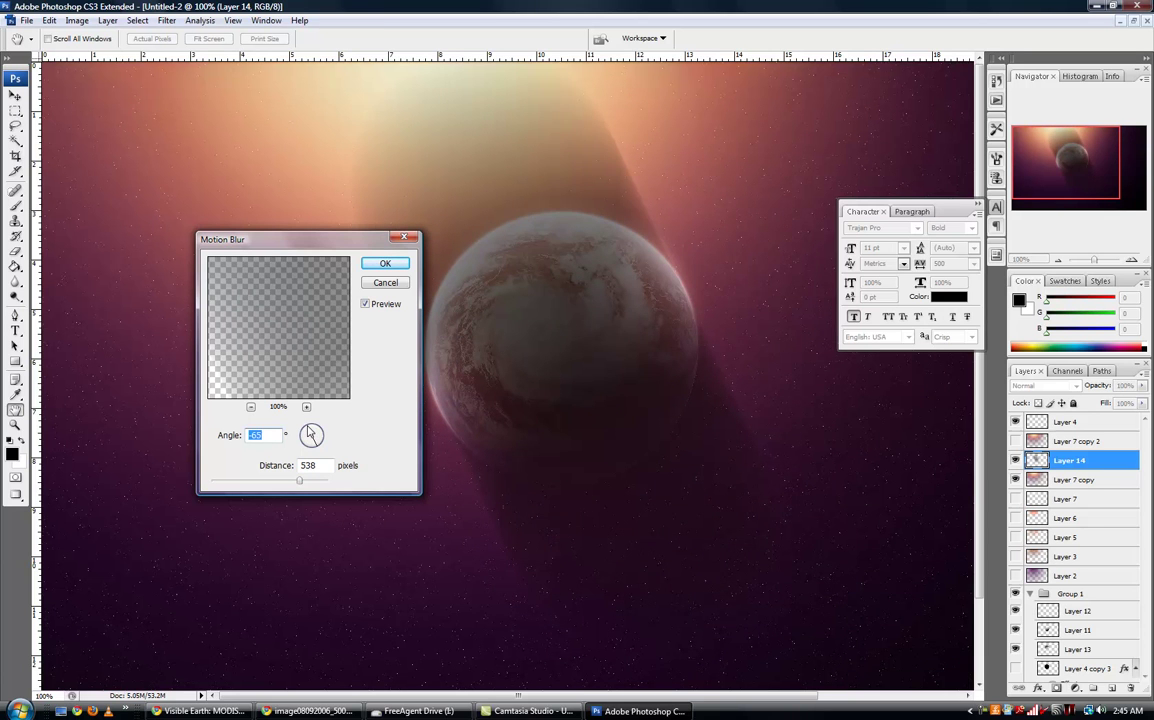
{"action": "left_click_drag", "start_coordinate": [299, 482], "coordinate": [305, 484]}
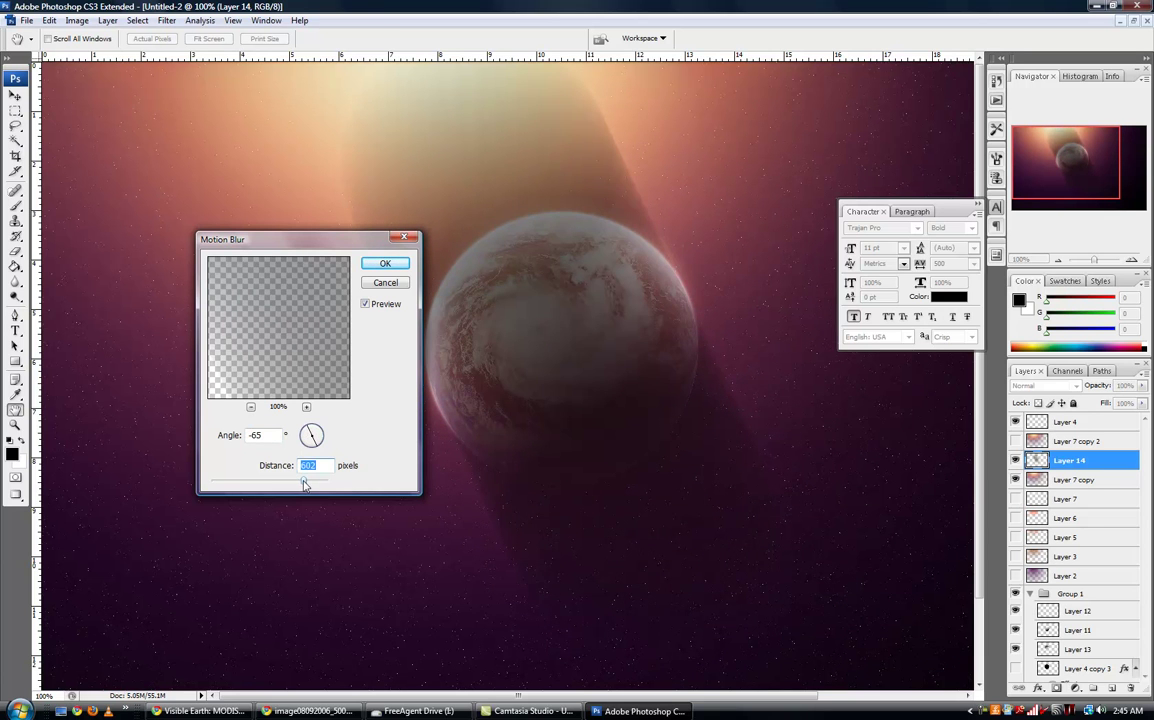
{"action": "left_click", "coordinate": [384, 263]}
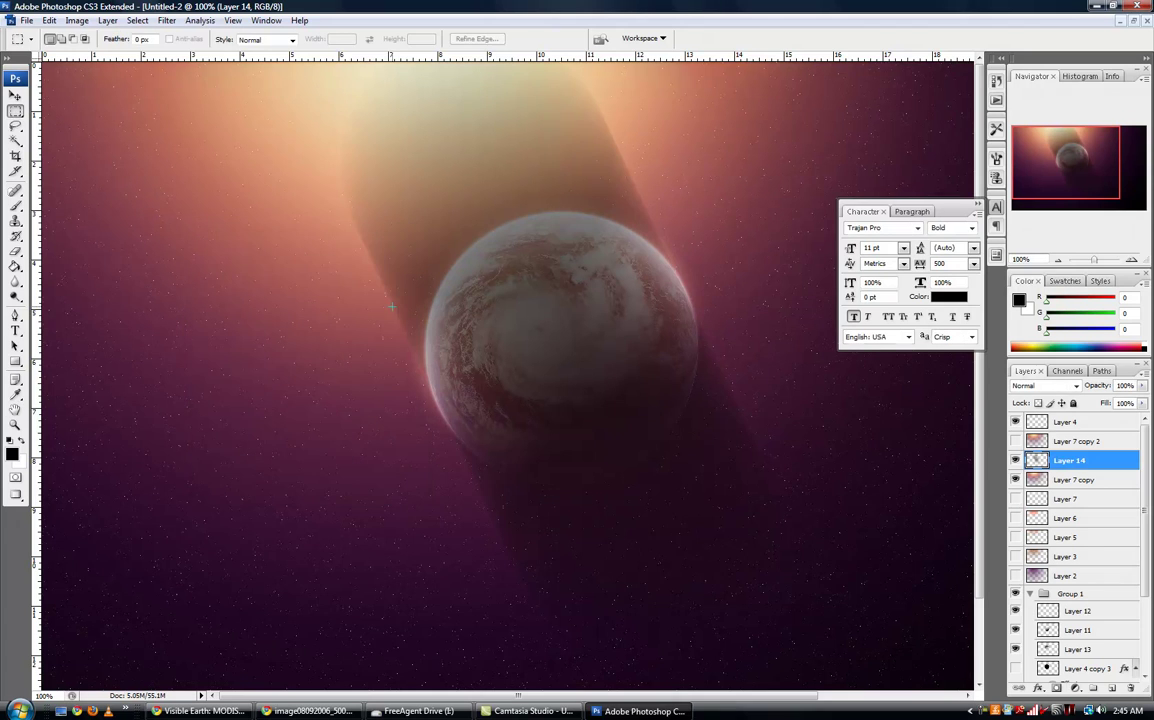
{"action": "left_click", "coordinate": [15, 95]}
{"action": "left_click_drag", "start_coordinate": [505, 318], "coordinate": [574, 391]}
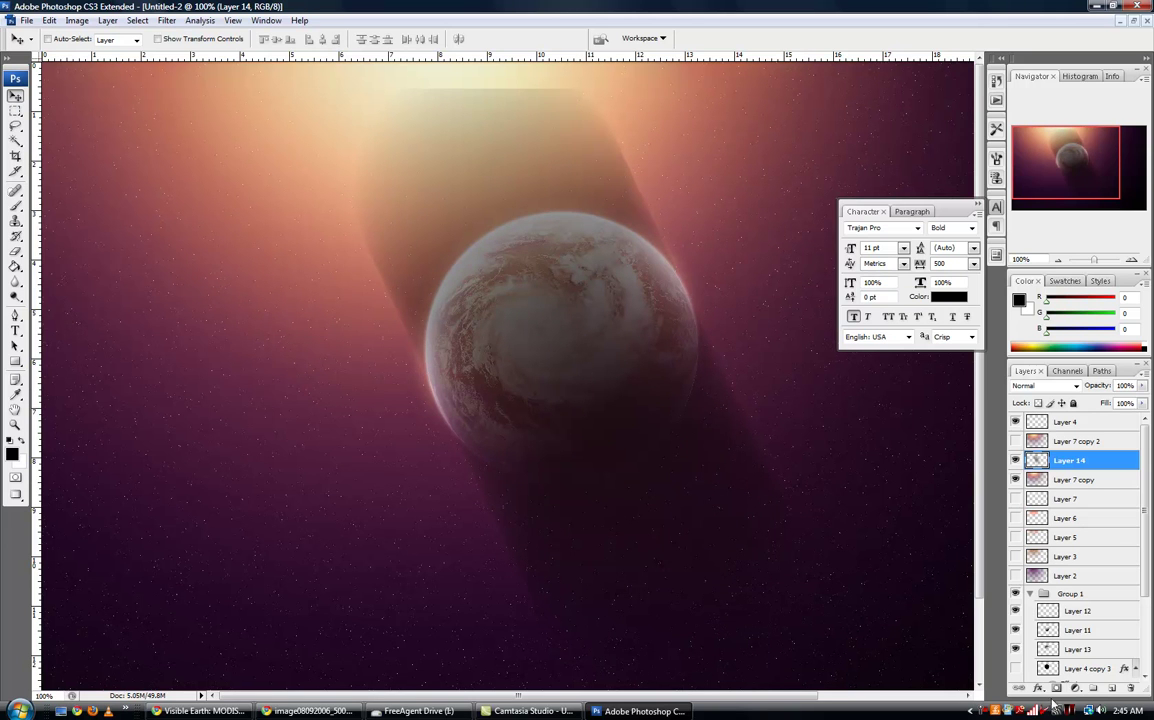
- Add a layer mask to Layer 14 and draw a linear gradient diagonally down across the planet to fade out the shadow's light-facing half
{"action": "left_click", "coordinate": [1056, 689]}
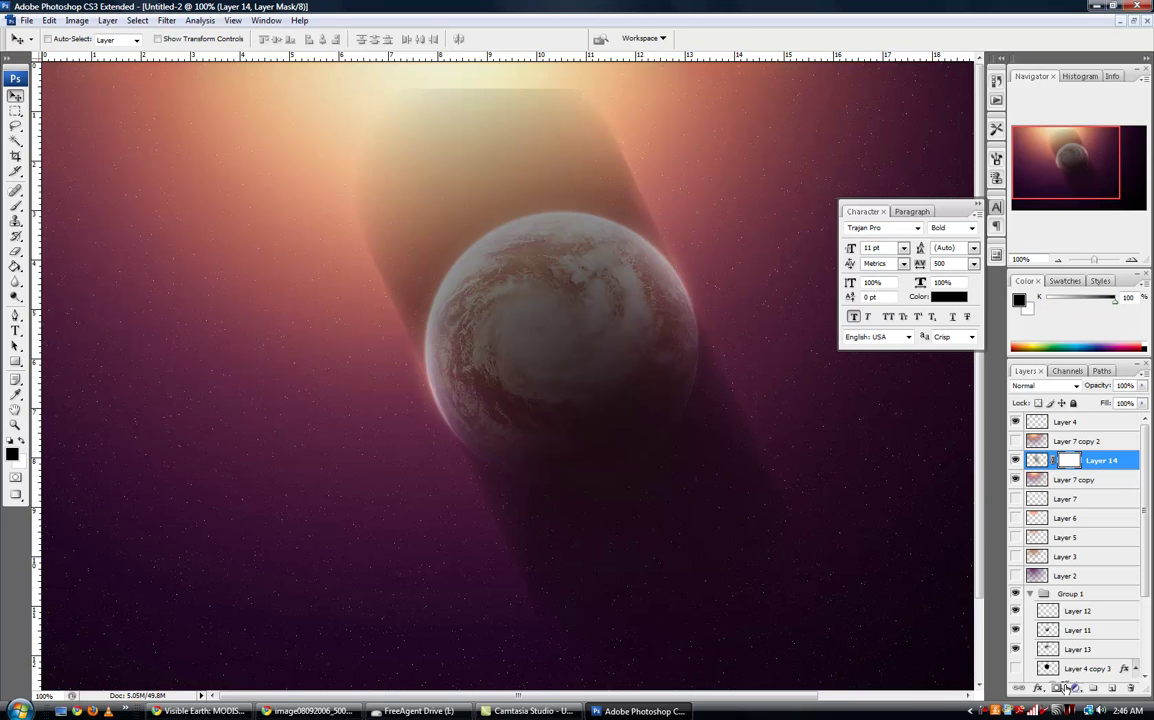
{"action": "left_click", "coordinate": [15, 266]}
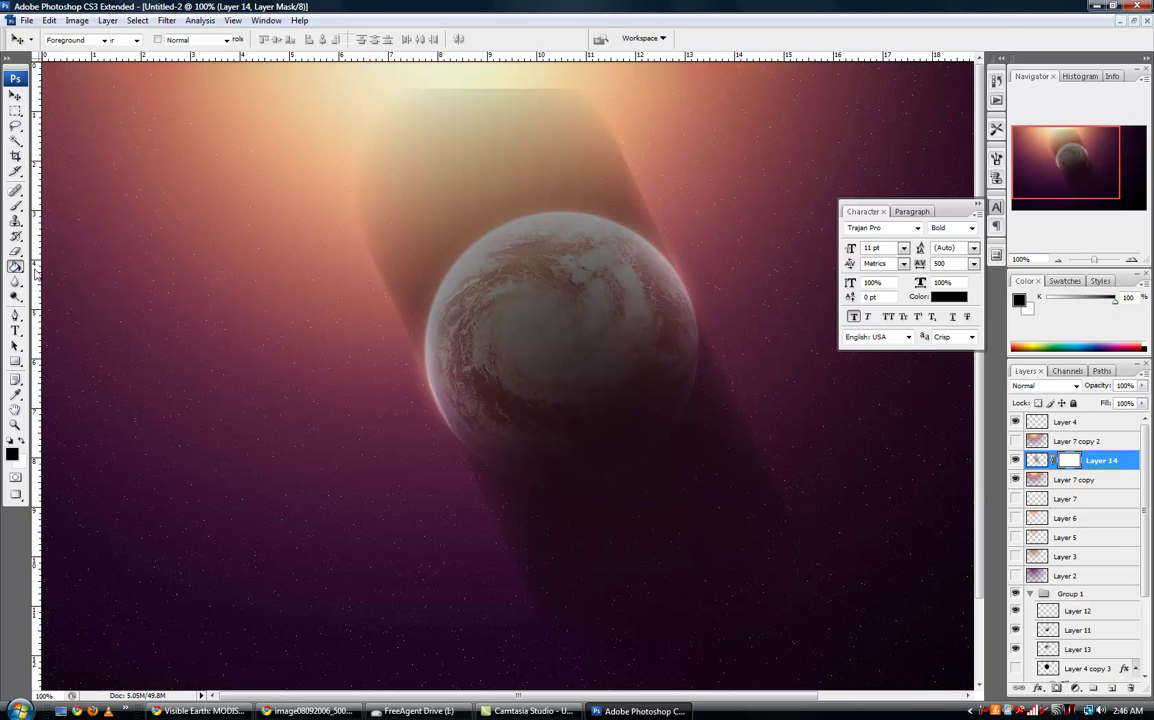
{"action": "left_click", "coordinate": [70, 266]}
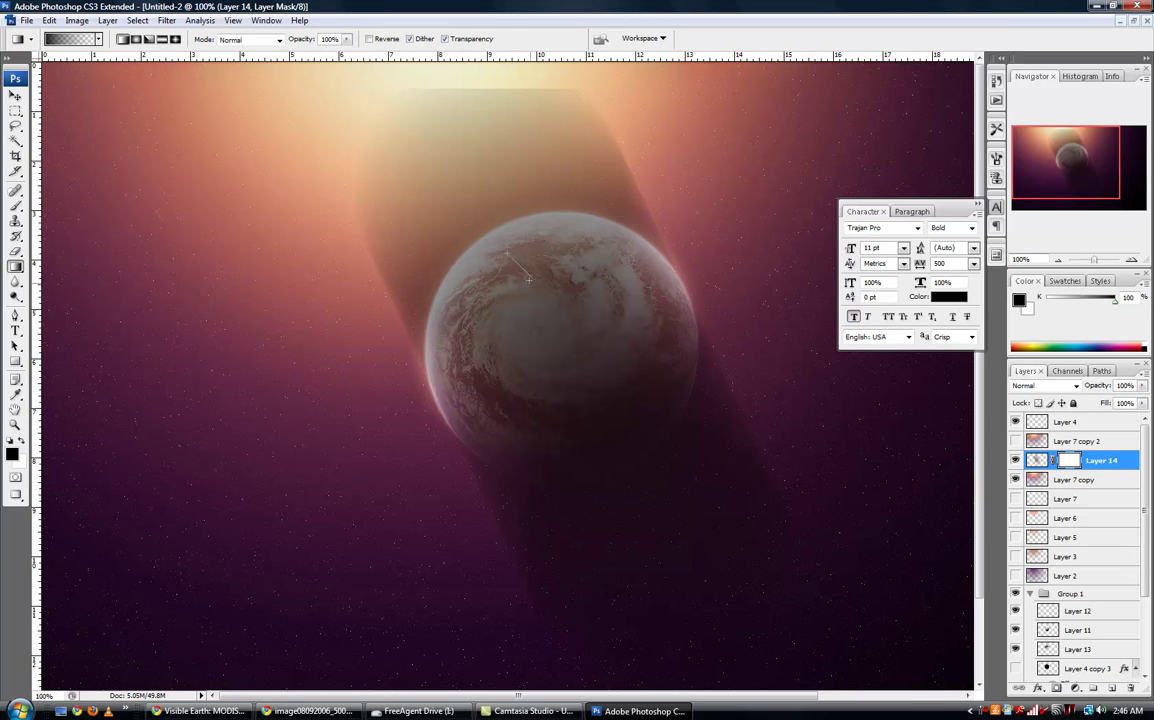
{"action": "left_click_drag", "start_coordinate": [529, 280], "coordinate": [555, 352]}
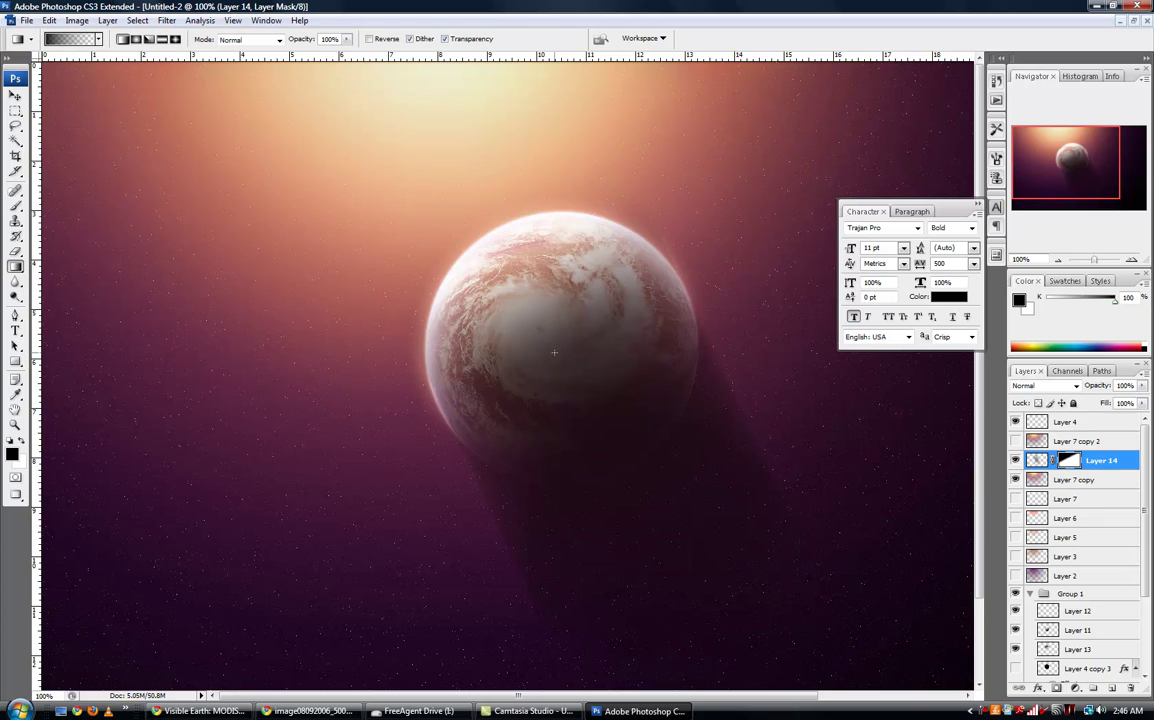
{"action": "key", "text": "ctrl+z"}
{"action": "left_click_drag", "start_coordinate": [540, 280], "coordinate": [609, 425]}
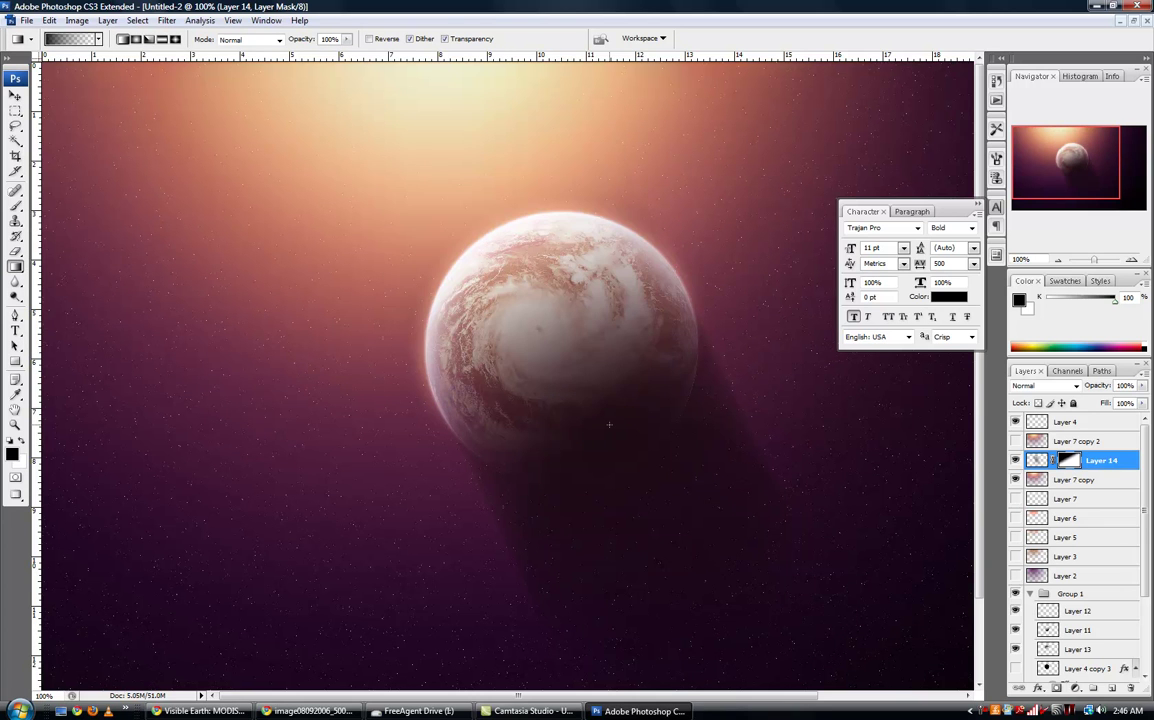
- Distort the Layer 14 shadow with Free Transform by spreading its two lower corners outward so it widens away from the planet
{"action": "left_click_drag", "start_coordinate": [543, 405], "coordinate": [407, 438]}
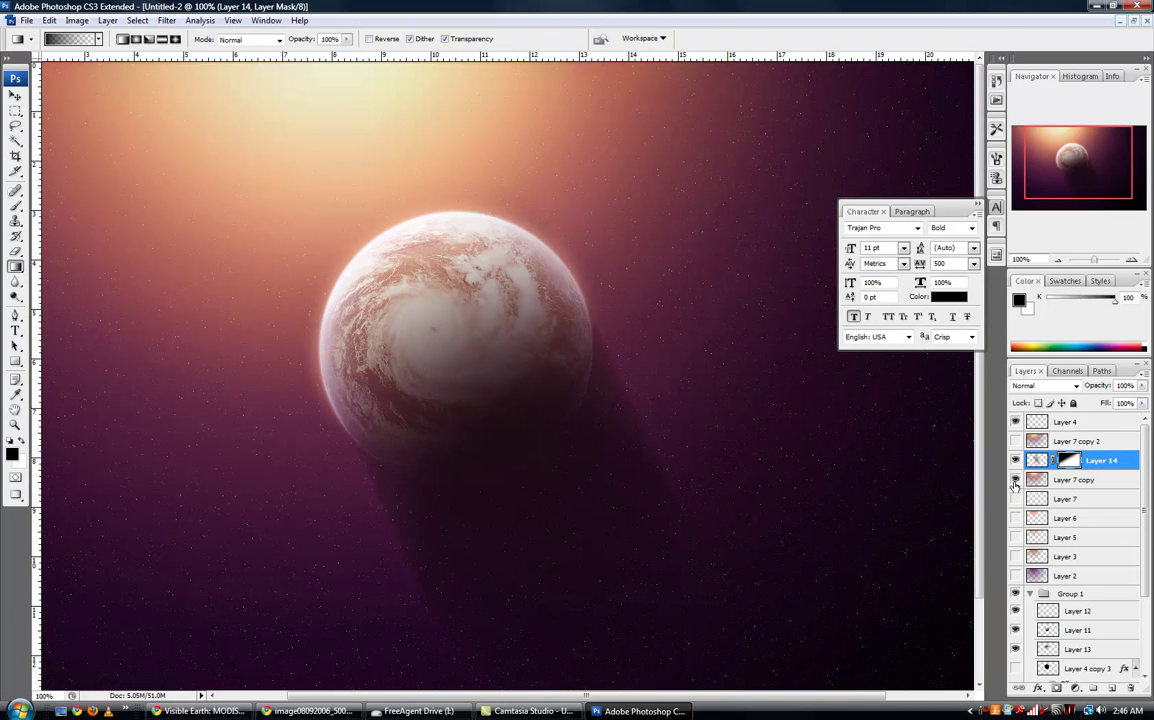
{"action": "left_click_drag", "start_coordinate": [678, 422], "coordinate": [738, 496]}
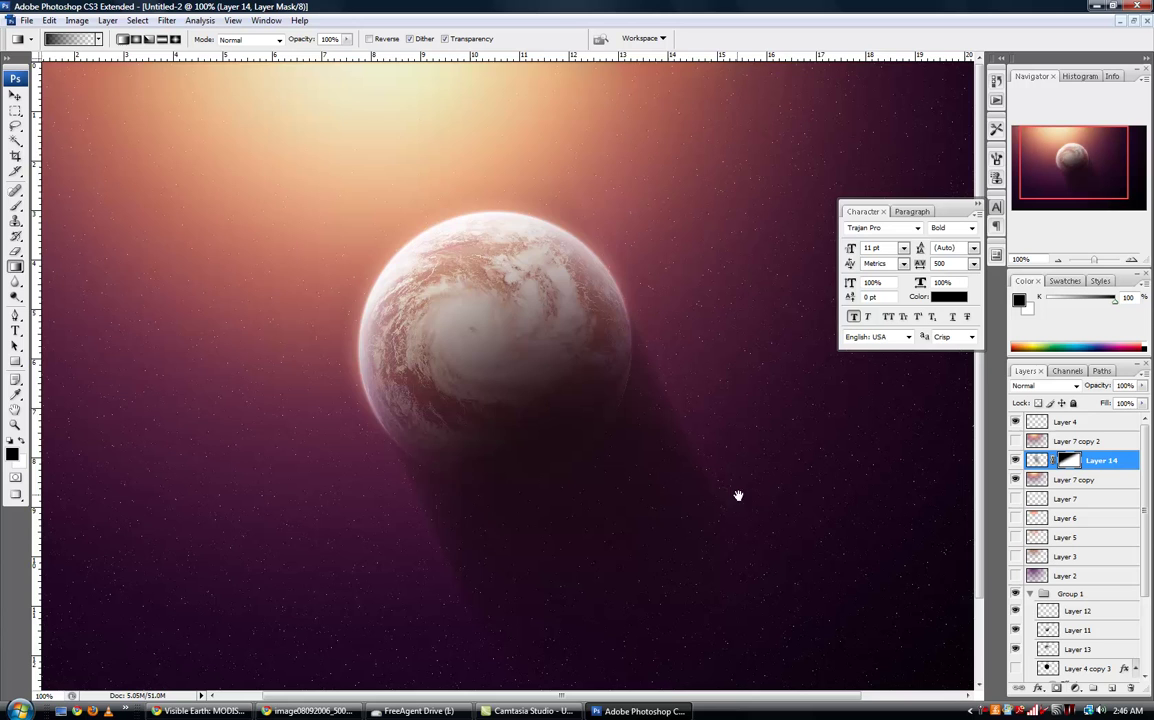
{"action": "key", "text": "ctrl+minus"}
{"action": "key", "text": "ctrl+minus"}
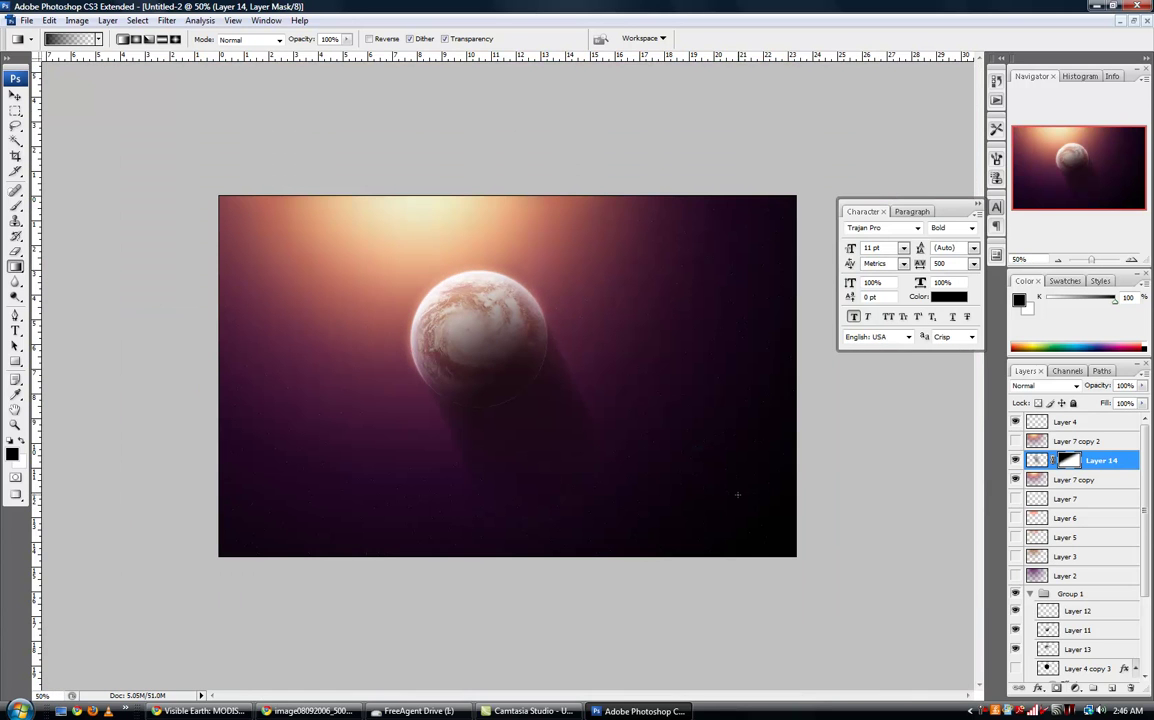
{"action": "key", "text": "ctrl+t"}
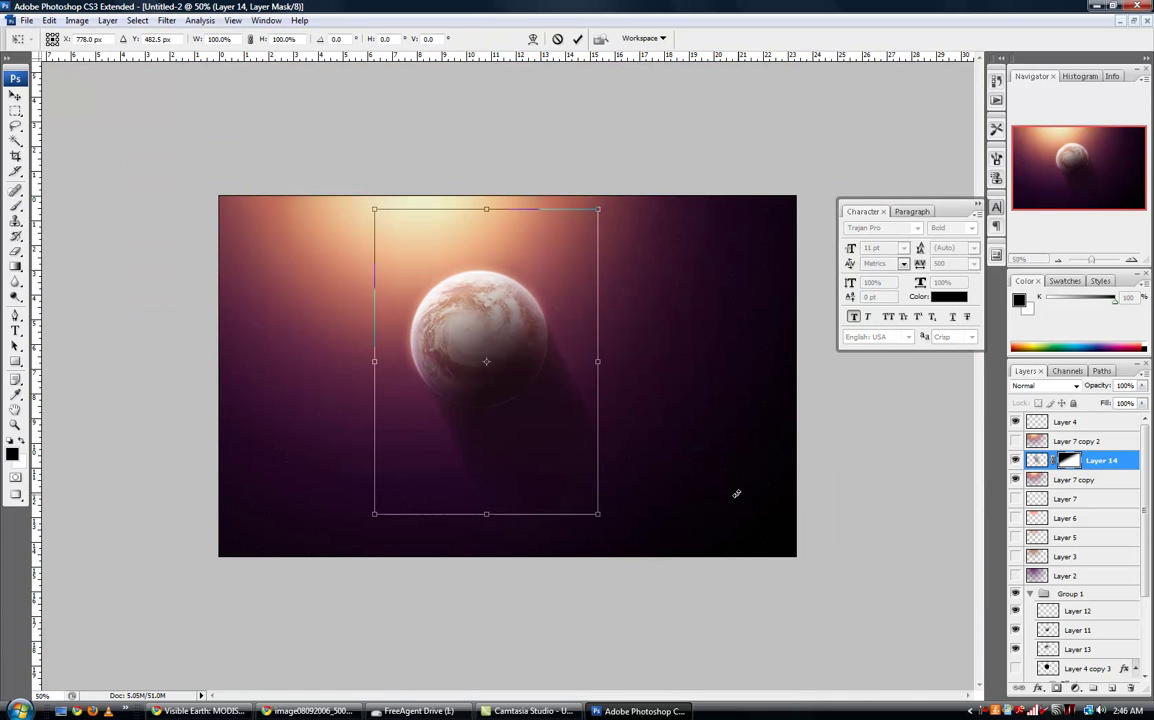
{"action": "left_click_drag", "start_coordinate": [598, 516], "coordinate": [655, 516]}
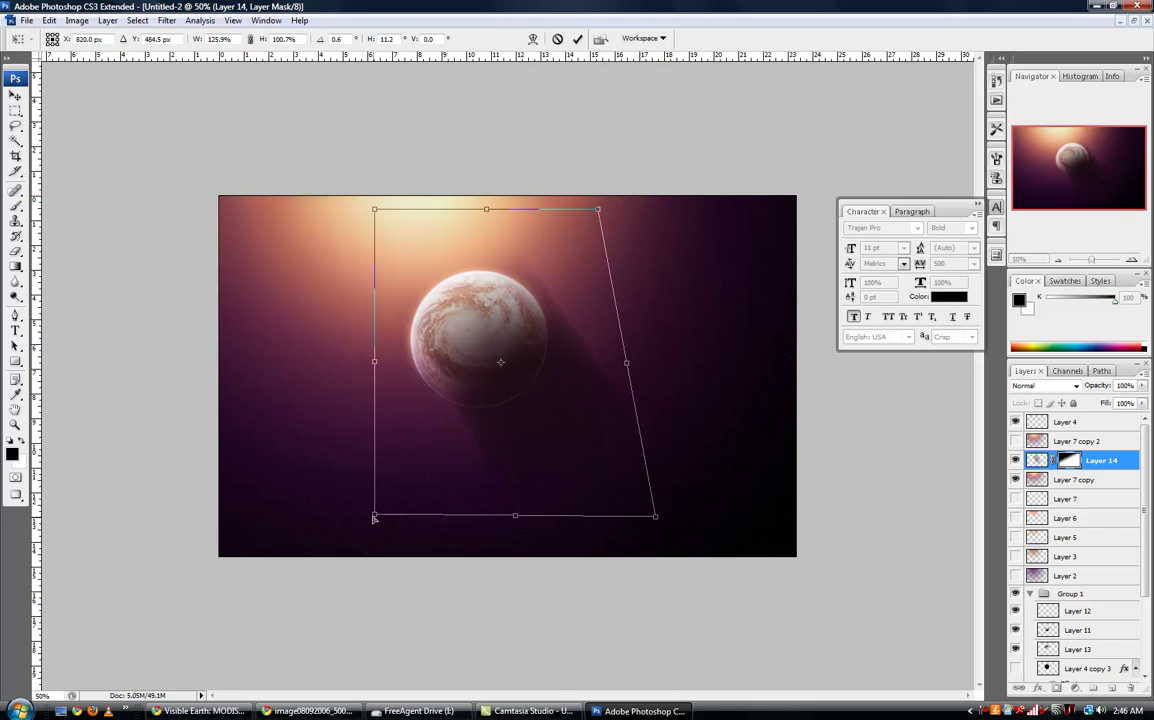
{"action": "left_click_drag", "start_coordinate": [374, 517], "coordinate": [267, 575]}
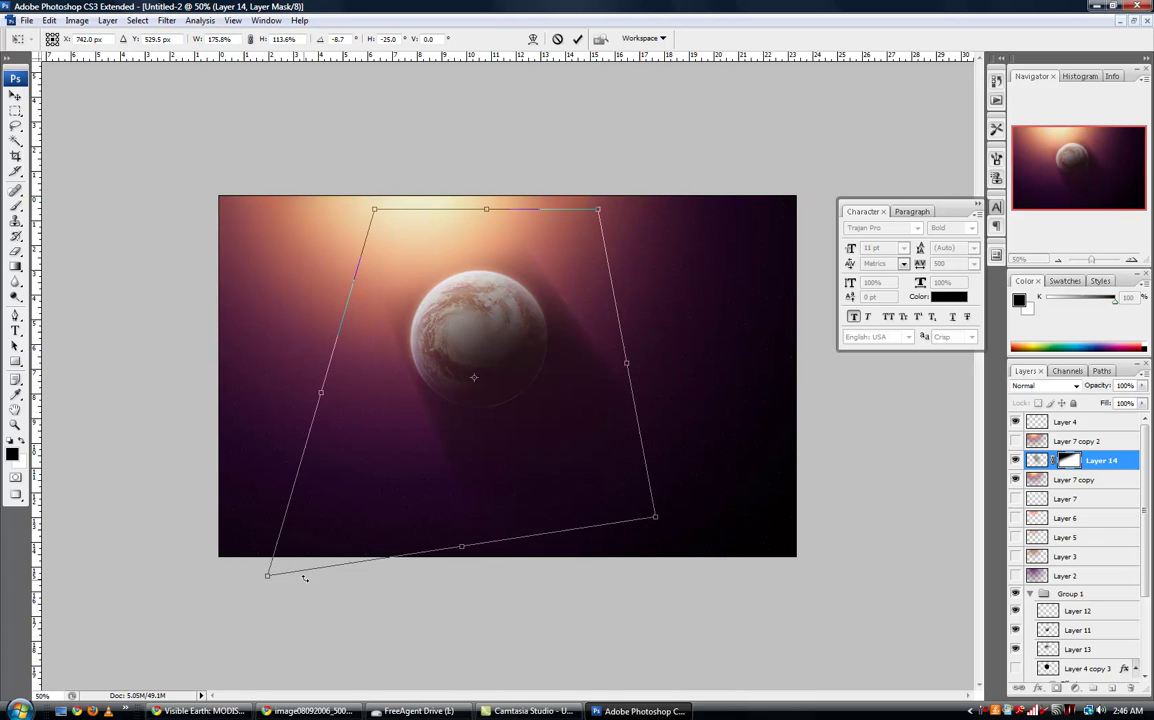
- Pull the shadow's upper corners inward toward the planet, raise its lower-left corner, rotate it about 5° clockwise and apply the distortion
{"action": "left_click_drag", "start_coordinate": [374, 211], "coordinate": [403, 240]}
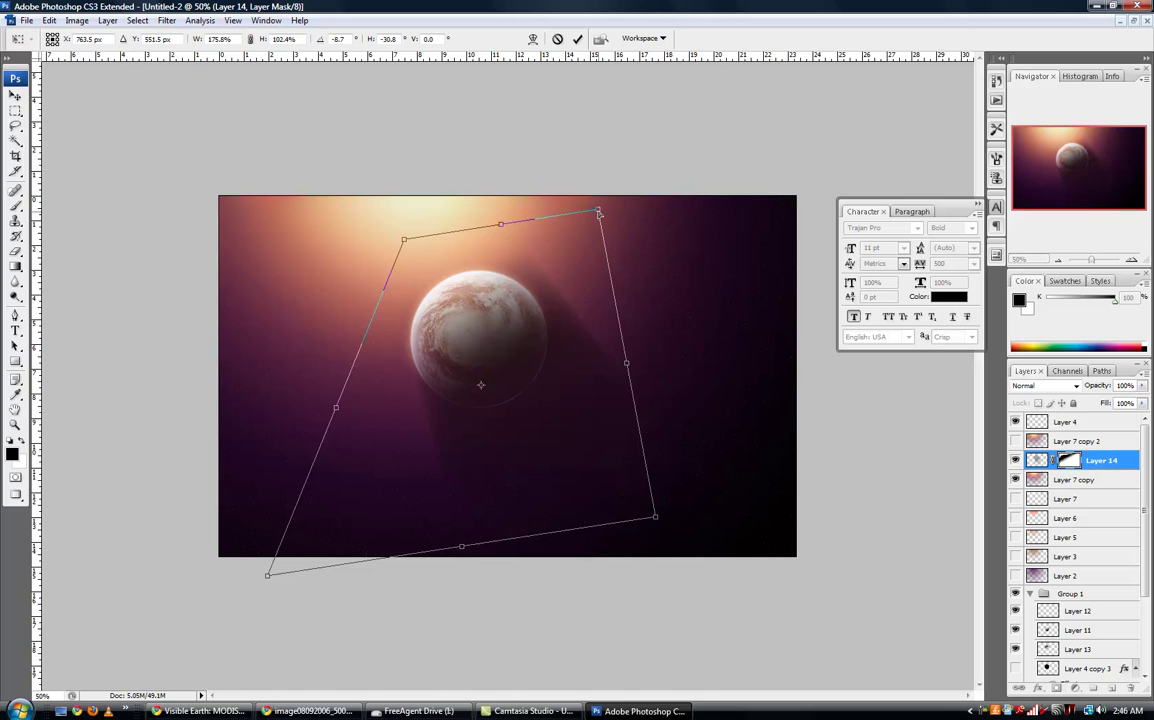
{"action": "left_click_drag", "start_coordinate": [598, 212], "coordinate": [555, 242]}
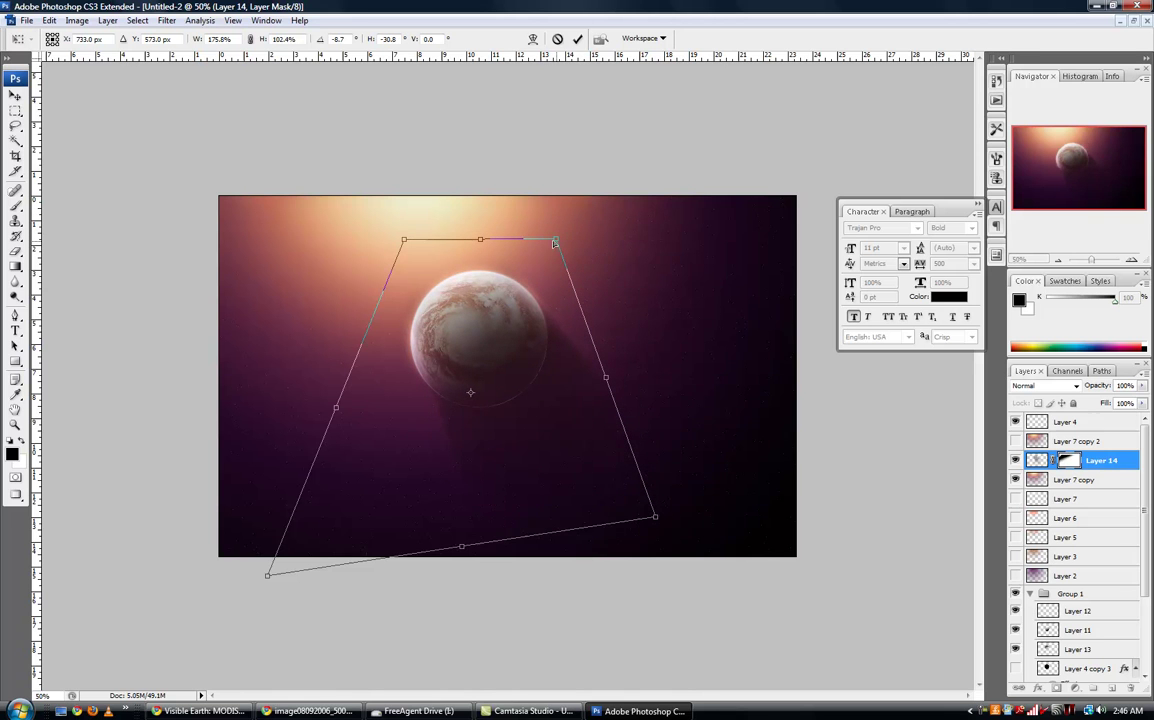
{"action": "left_click_drag", "start_coordinate": [405, 242], "coordinate": [398, 246]}
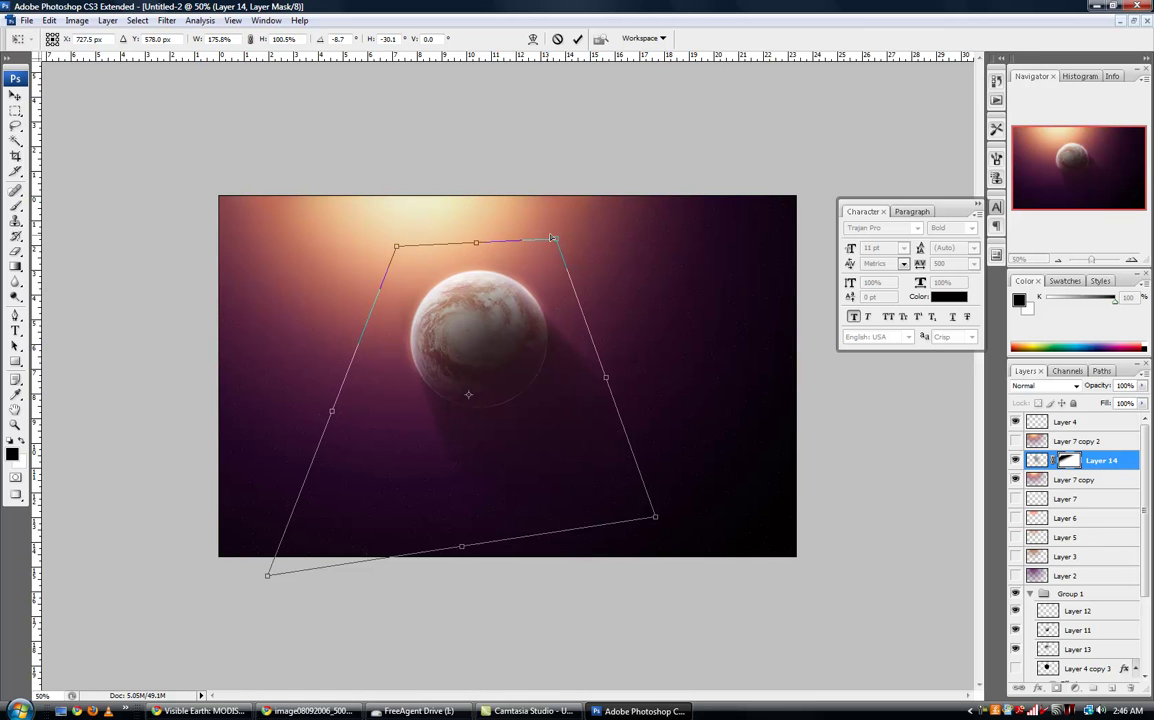
{"action": "left_click_drag", "start_coordinate": [556, 241], "coordinate": [559, 235]}
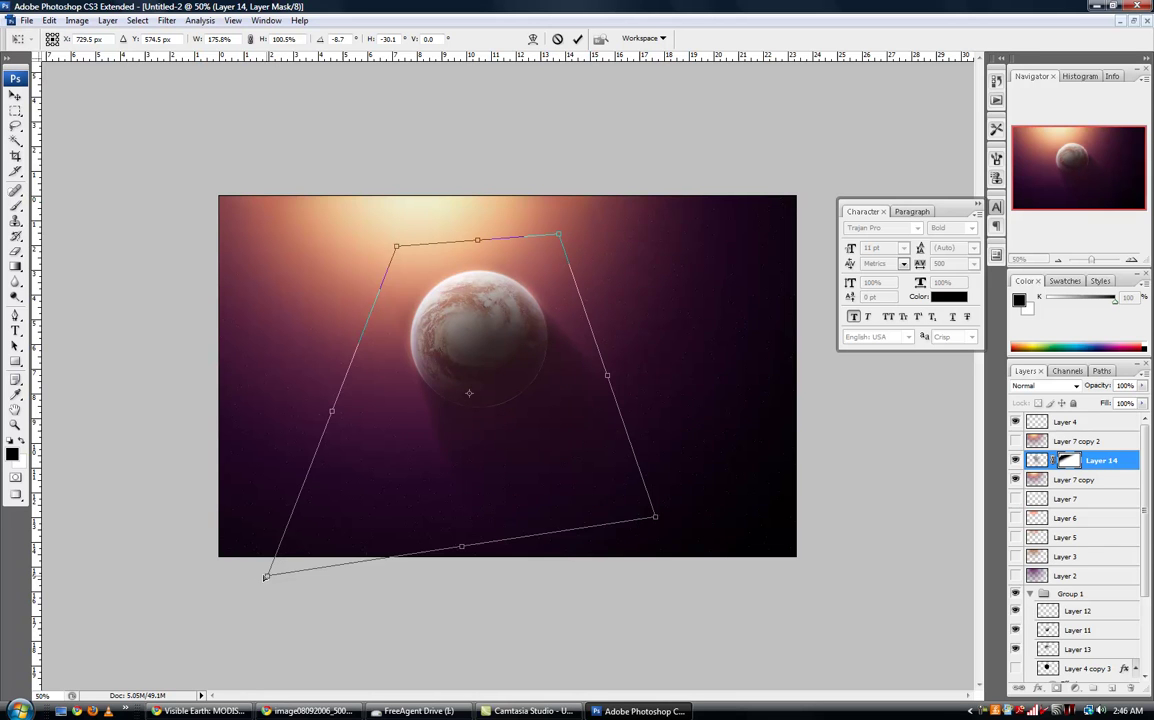
{"action": "left_click_drag", "start_coordinate": [266, 577], "coordinate": [279, 544]}
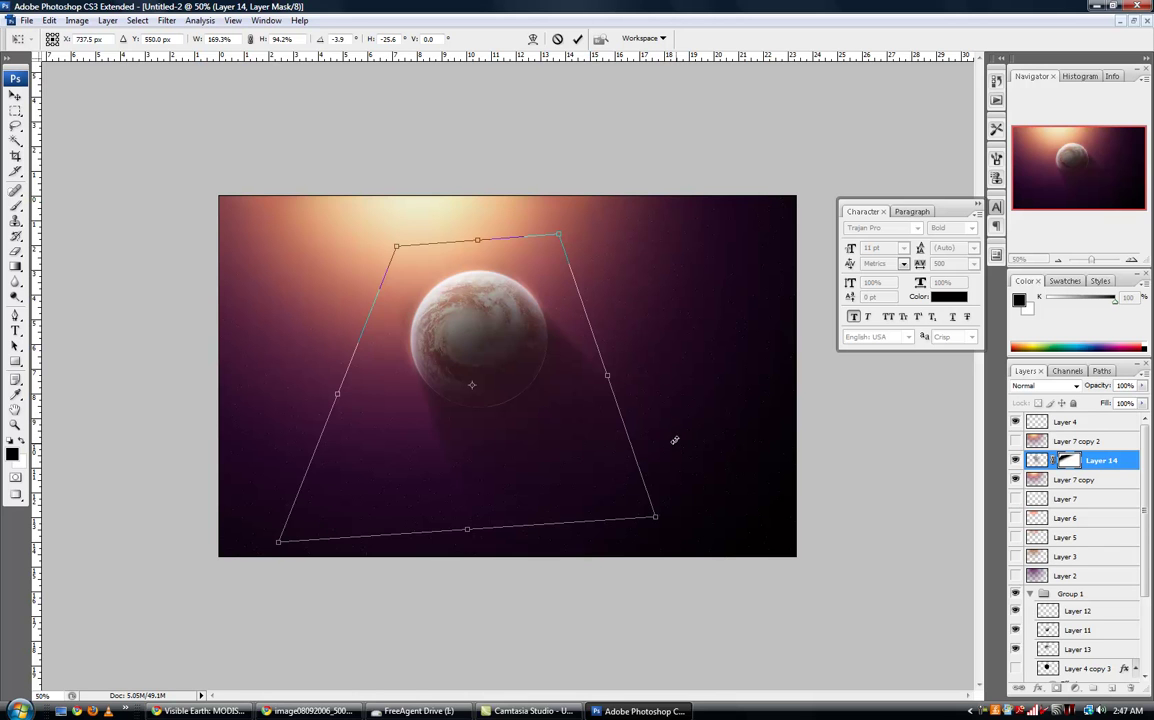
{"action": "left_click_drag", "start_coordinate": [675, 437], "coordinate": [674, 458]}
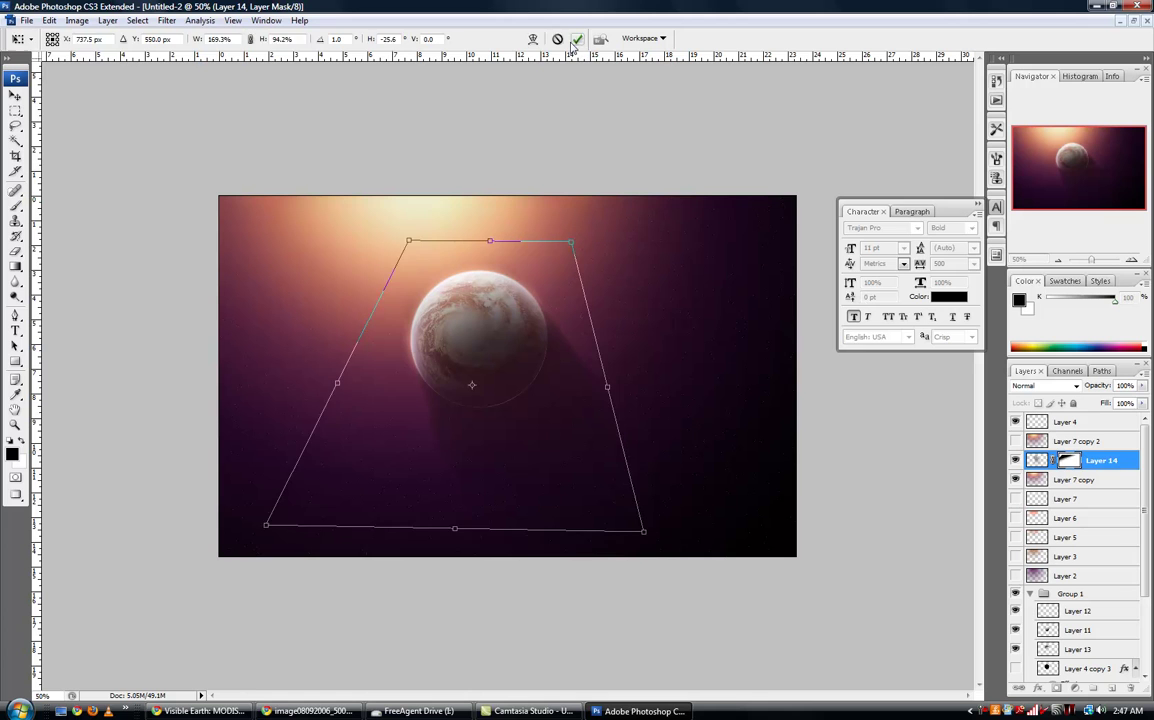
{"action": "key", "text": "Return"}
- Add a vector mask to Layer 14 alongside its existing layer mask
{"action": "left_click", "coordinate": [16, 96]}
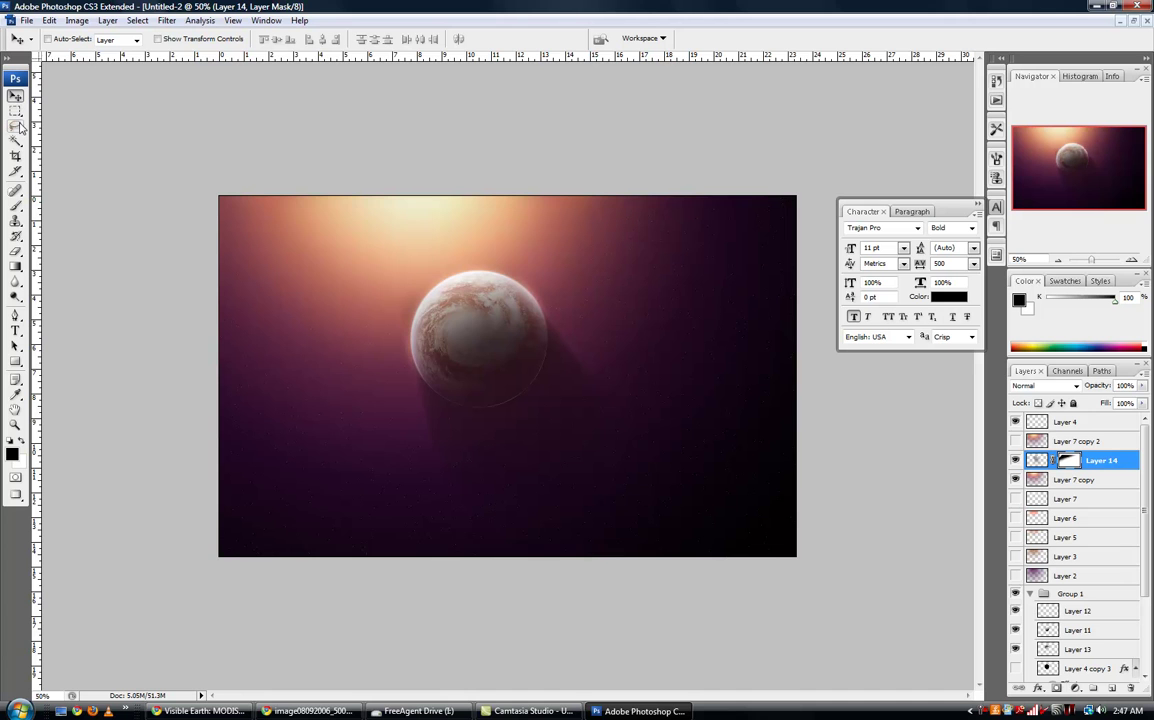
{"action": "key", "text": "ctrl+plus"}
{"action": "key", "text": "ctrl+plus"}
{"action": "key", "text": "ctrl+plus"}
{"action": "key", "text": "ctrl+minus"}
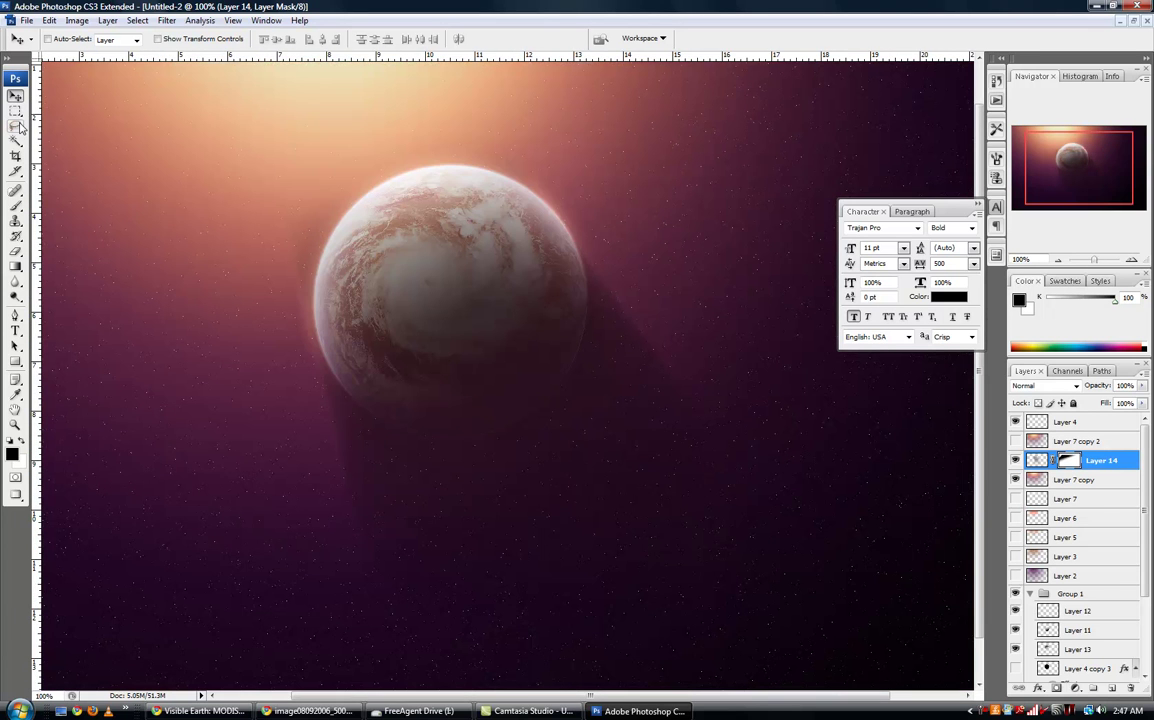
{"action": "left_click", "coordinate": [1068, 691]}
- Redraw the linear gradient on Layer 14's layer mask diagonally down from the planet's upper-left edge to clear the shadow from the lit side
{"action": "left_click", "coordinate": [15, 266]}
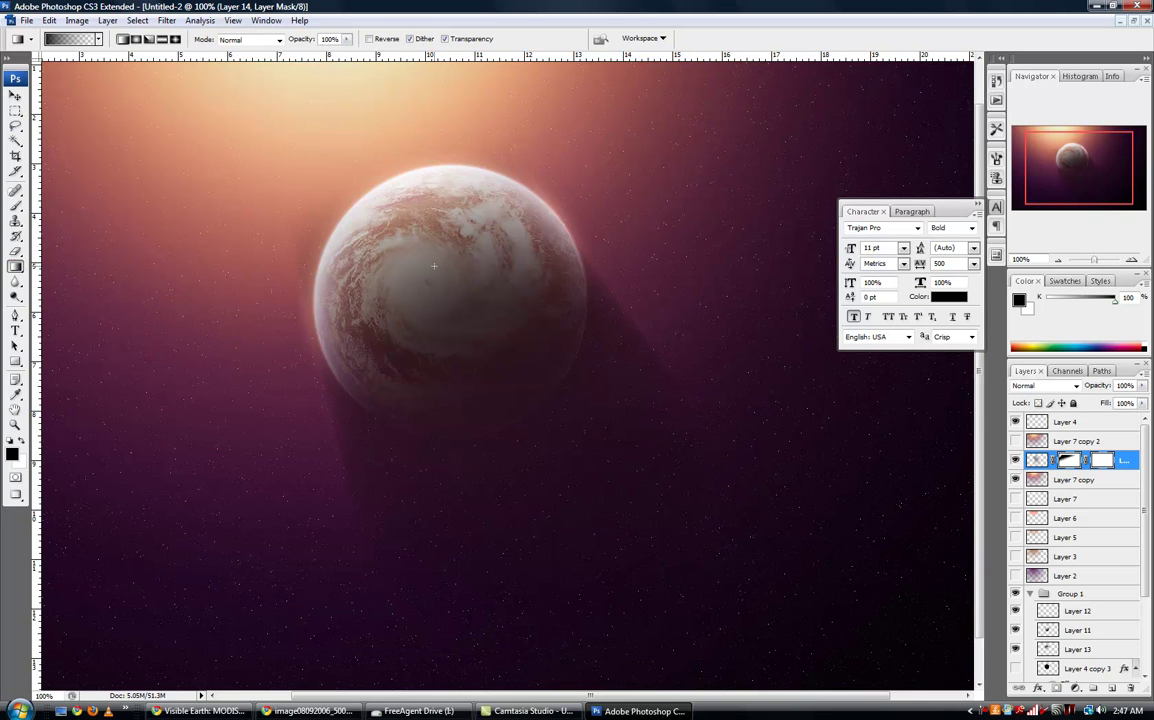
{"action": "left_click_drag", "start_coordinate": [358, 182], "coordinate": [449, 311]}
{"action": "key", "text": "ctrl+z"}
{"action": "mouse_move", "coordinate": [352, 173]}
{"action": "left_mouse_down"}
{"action": "mouse_move", "coordinate": [460, 327]}
{"action": "mouse_move", "coordinate": [413, 214]}
{"action": "left_mouse_up"}
{"action": "left_click_drag", "start_coordinate": [464, 289], "coordinate": [413, 298]}
{"action": "left_click_drag", "start_coordinate": [412, 315], "coordinate": [420, 222]}
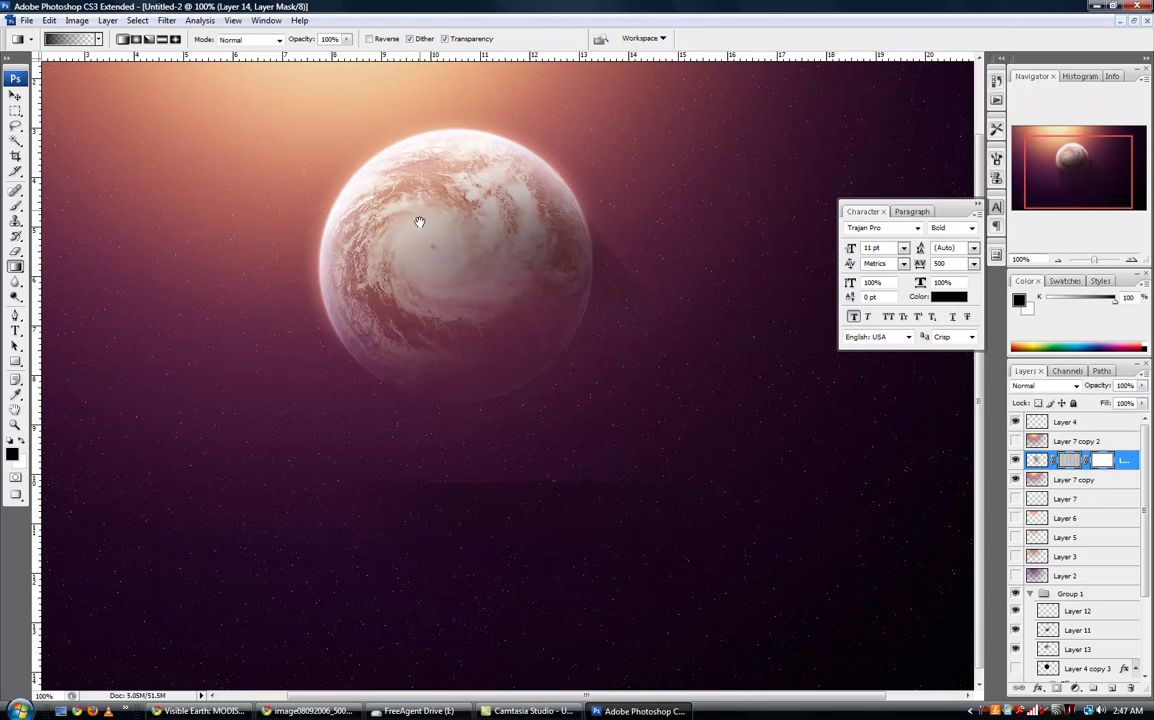
{"action": "key", "text": "ctrl+z"}
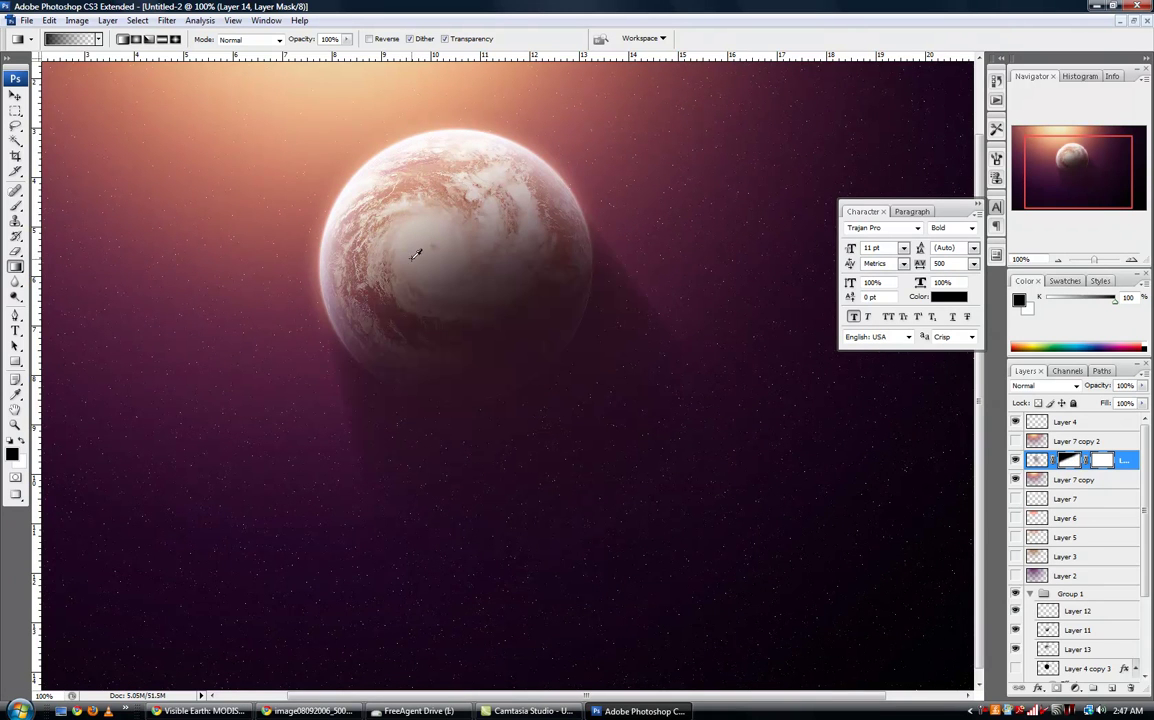
- Transform the Layer 14 shadow to 97.1% width and -4.6° rotation, then shift it slightly down and right
{"action": "key", "text": "v"}
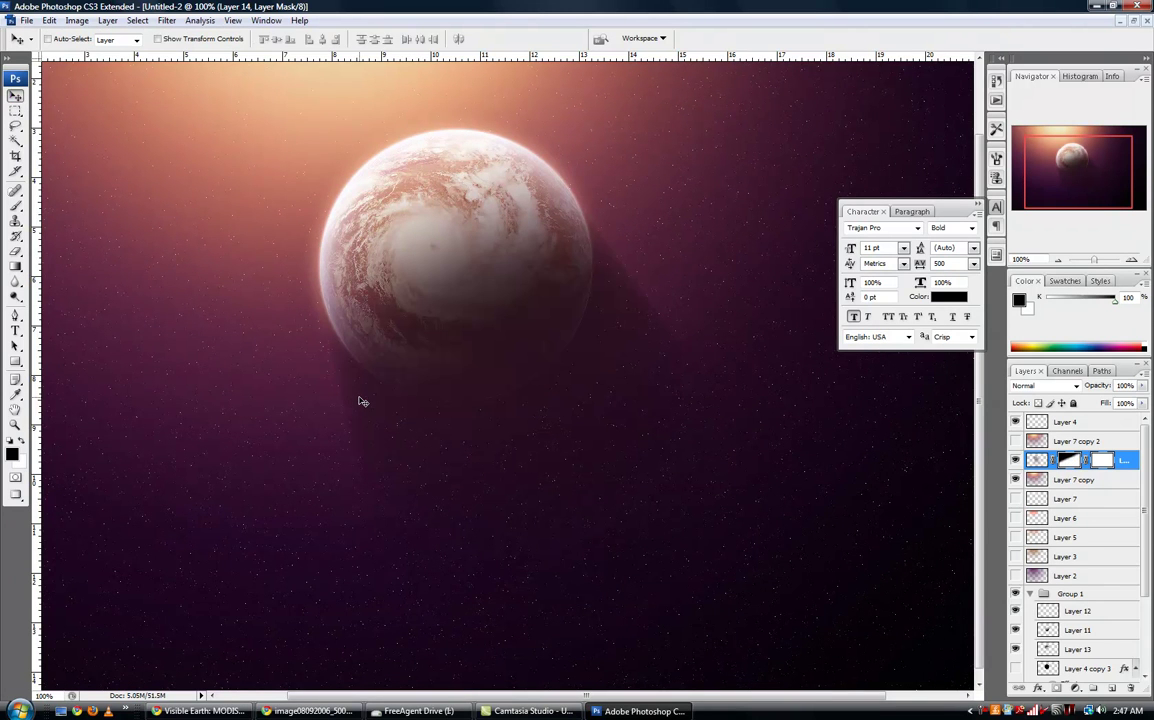
{"action": "key", "text": "ctrl+t"}
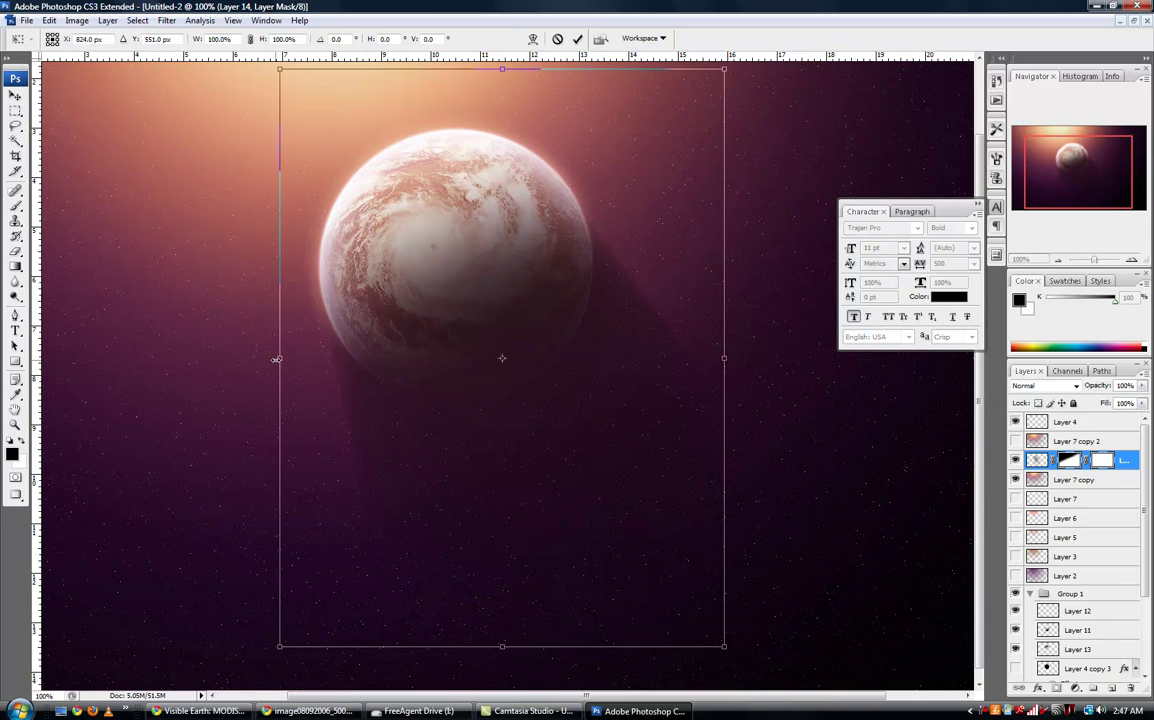
{"action": "left_click_drag", "start_coordinate": [277, 360], "coordinate": [290, 360]}
{"action": "left_click_drag", "start_coordinate": [225, 323], "coordinate": [234, 349]}
{"action": "mouse_move", "coordinate": [393, 382]}
{"action": "left_mouse_down"}
{"action": "mouse_move", "coordinate": [411, 408]}
{"action": "mouse_move", "coordinate": [394, 386]}
{"action": "left_mouse_up"}
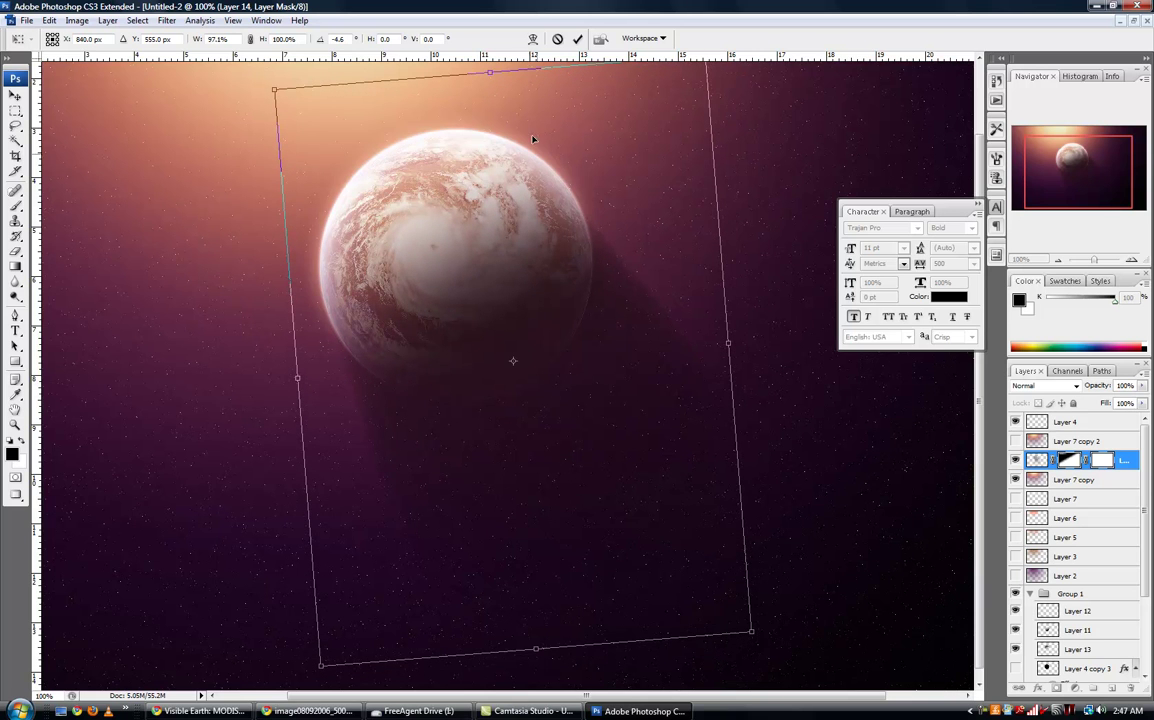
{"action": "key", "text": "Return"}
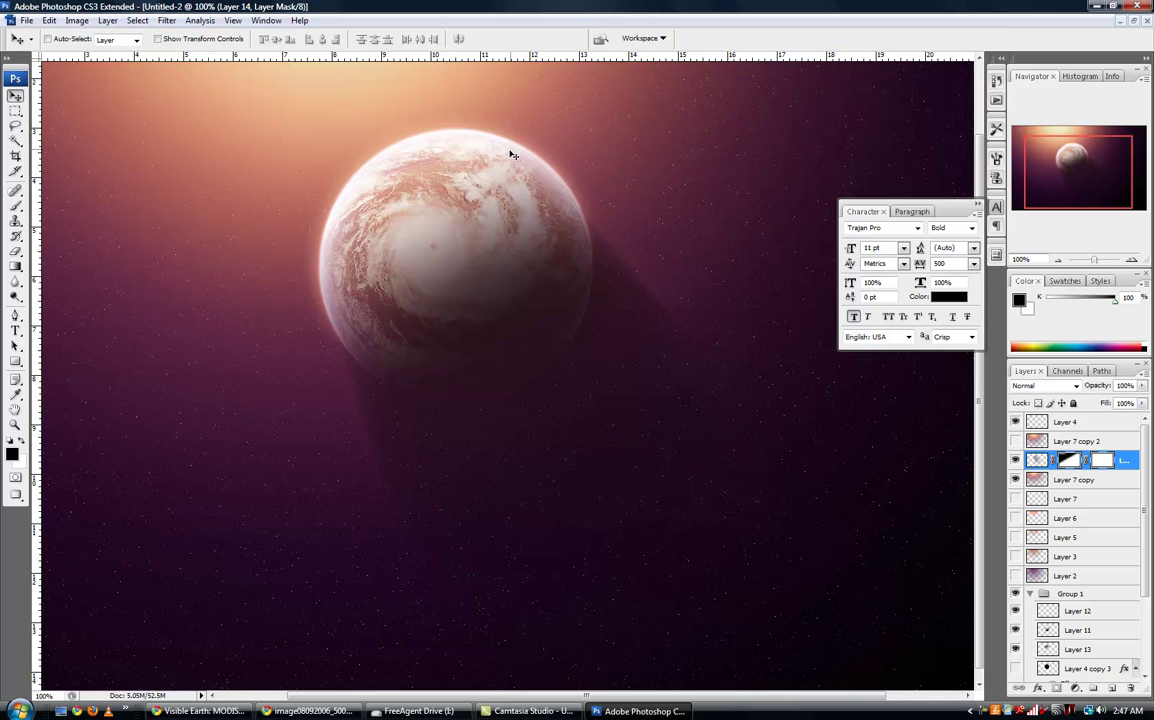
{"action": "left_click_drag", "start_coordinate": [361, 316], "coordinate": [381, 365]}
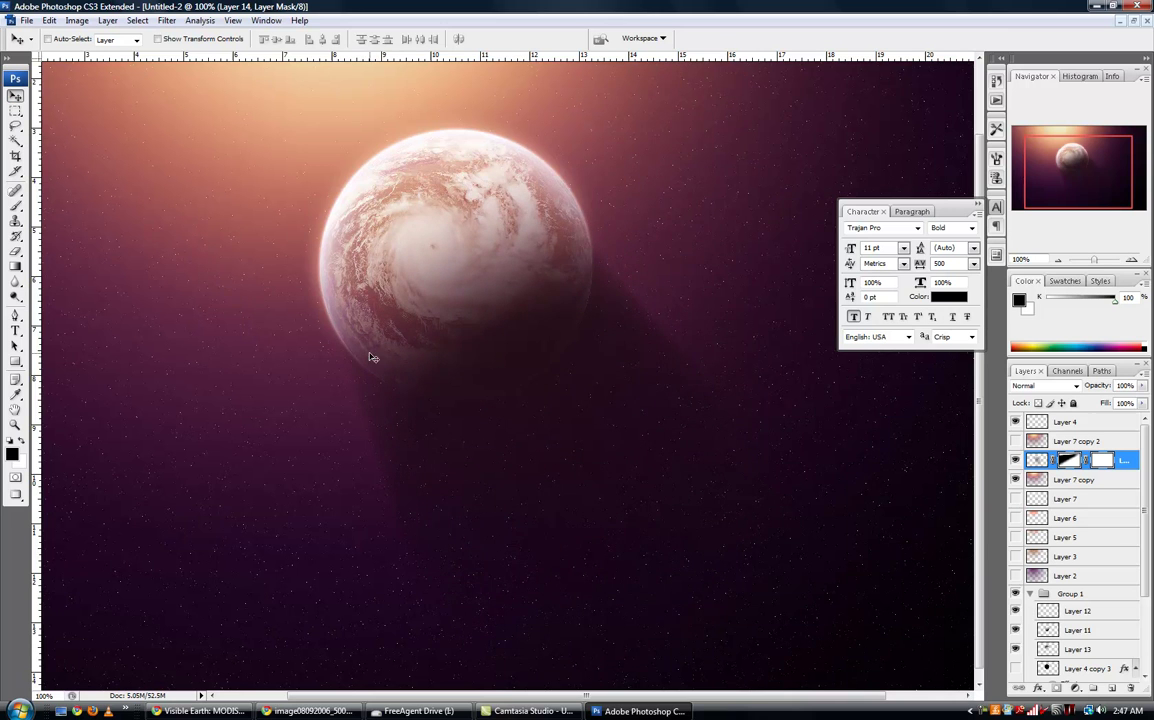
- Rotate the Layer 14 shadow by 7.5° and nudge it left to line up with the planet's edges
{"action": "left_click_drag", "start_coordinate": [275, 304], "coordinate": [160, 389]}
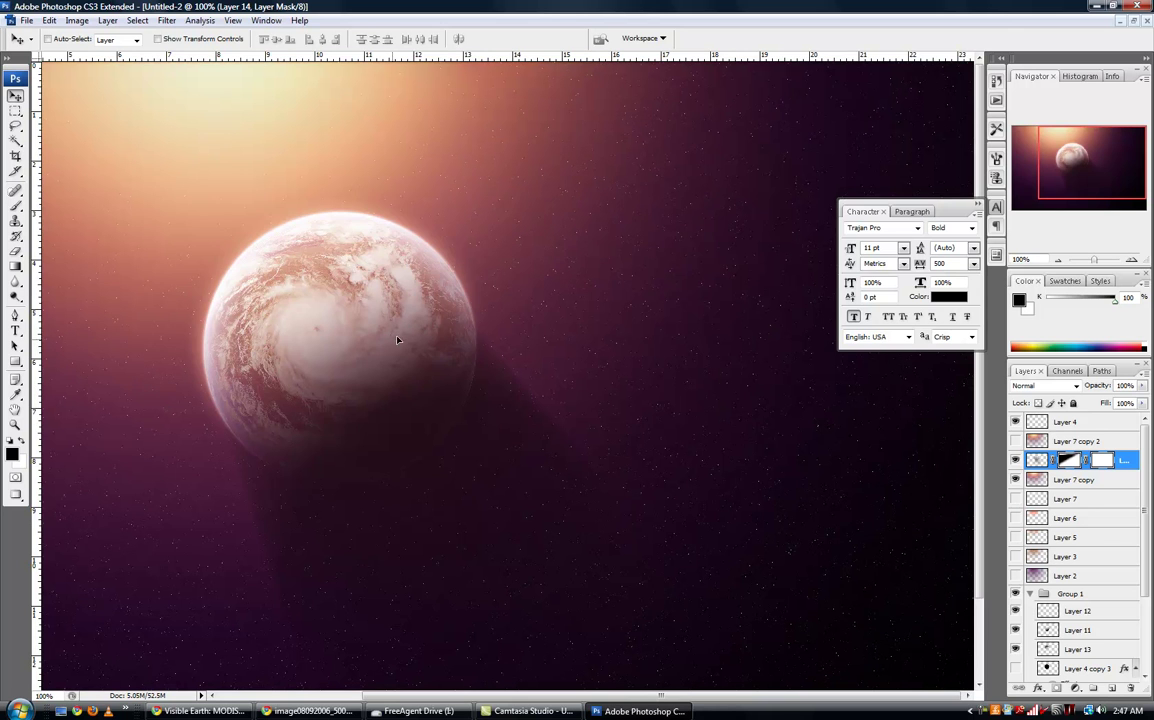
{"action": "key", "text": "ctrl+t"}
{"action": "left_click_drag", "start_coordinate": [667, 278], "coordinate": [704, 317]}
{"action": "left_click_drag", "start_coordinate": [472, 328], "coordinate": [455, 326]}
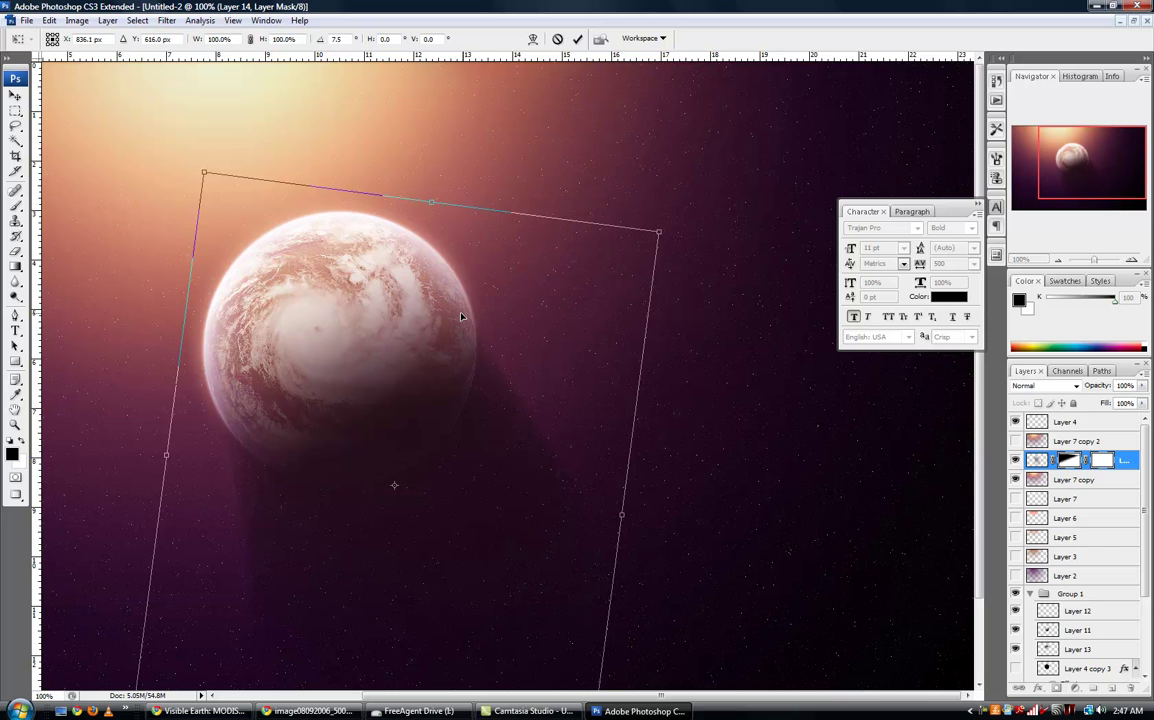
{"action": "left_click", "coordinate": [577, 38]}
{"action": "left_click_drag", "start_coordinate": [370, 277], "coordinate": [445, 187]}
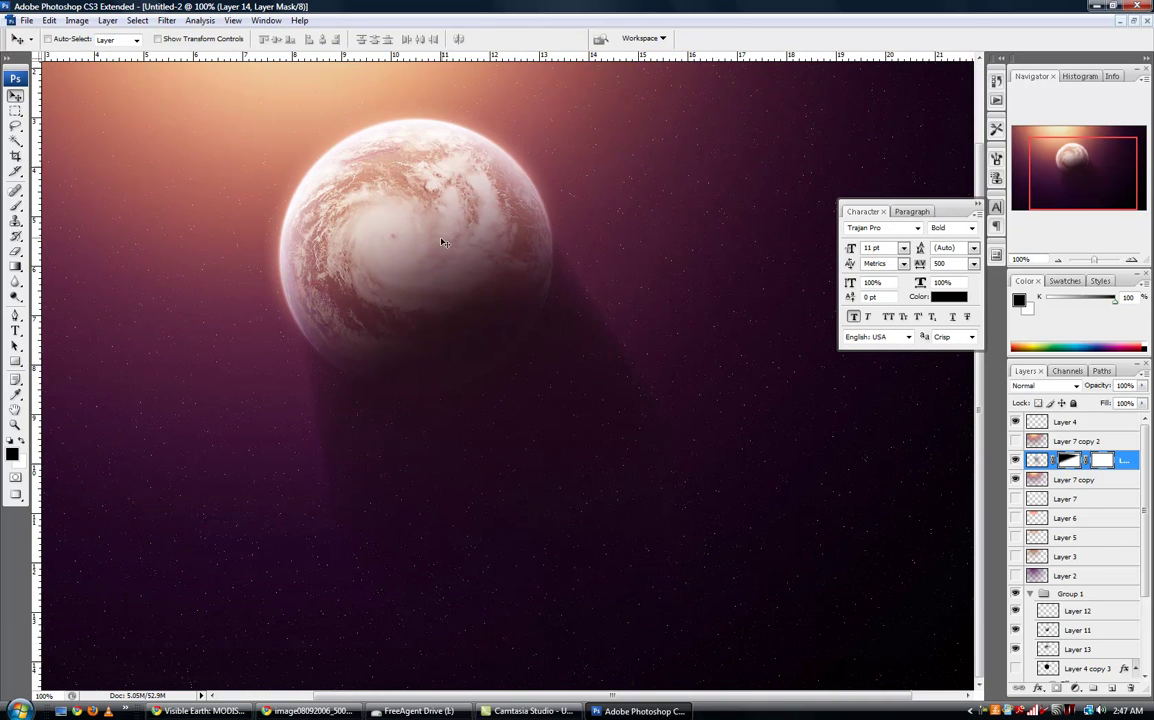
- Duplicate Layer 14 and apply a Gaussian Blur with a radius of 7.8 pixels to the copy
{"action": "key", "text": "ctrl+j"}
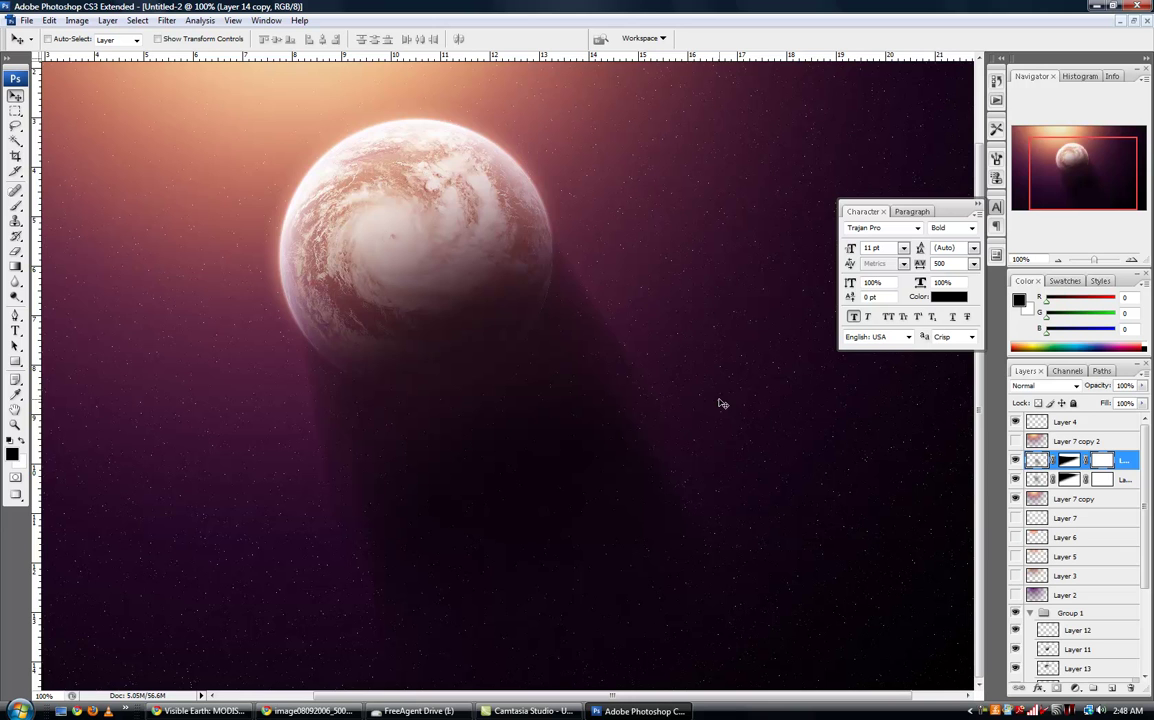
{"action": "left_click", "coordinate": [160, 21]}
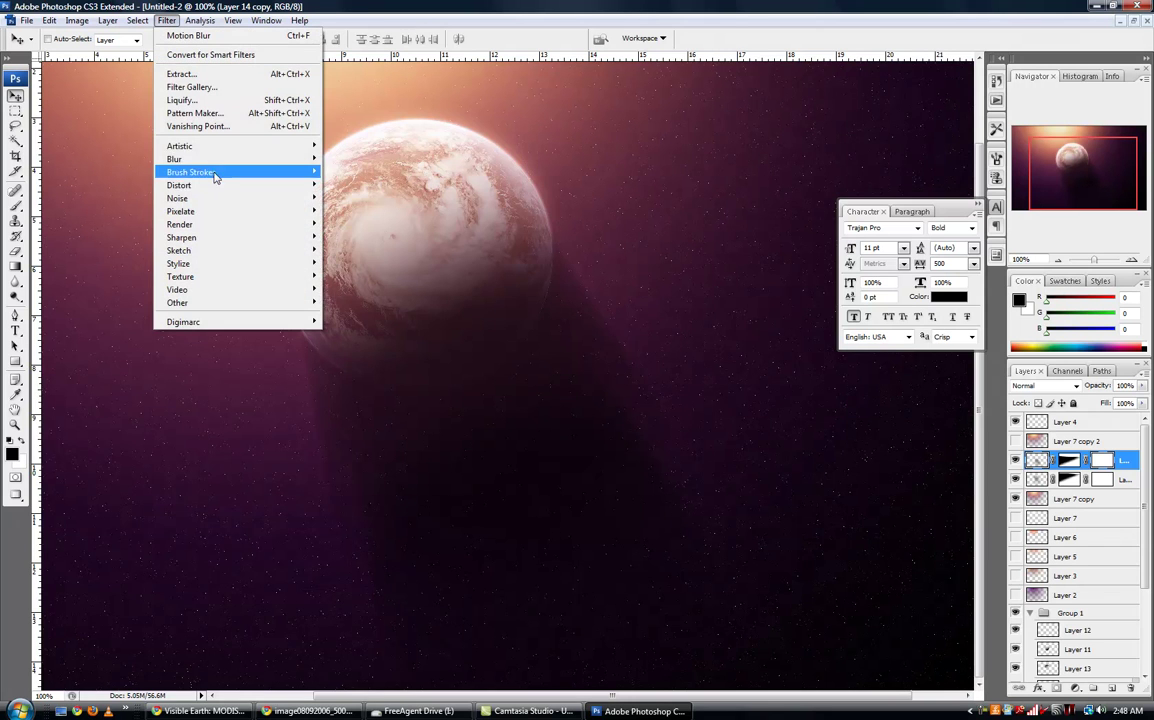
{"action": "mouse_move", "coordinate": [176, 159]}
{"action": "left_click", "coordinate": [320, 190]}
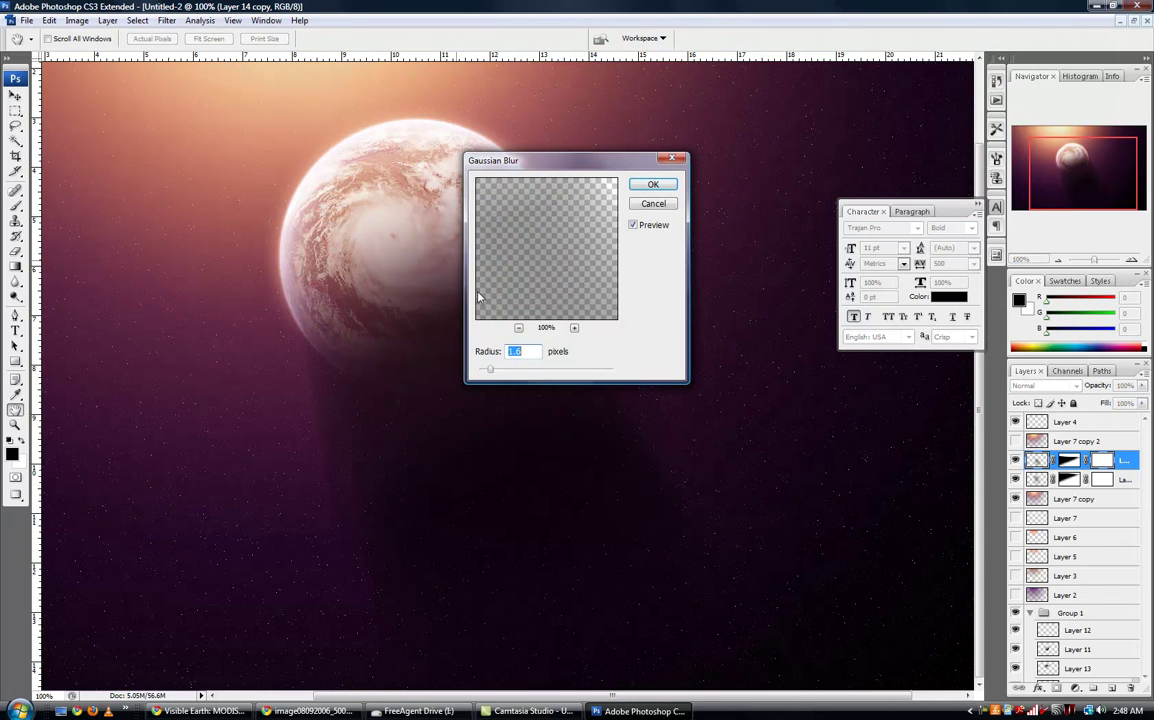
{"action": "left_click_drag", "start_coordinate": [490, 369], "coordinate": [572, 372]}
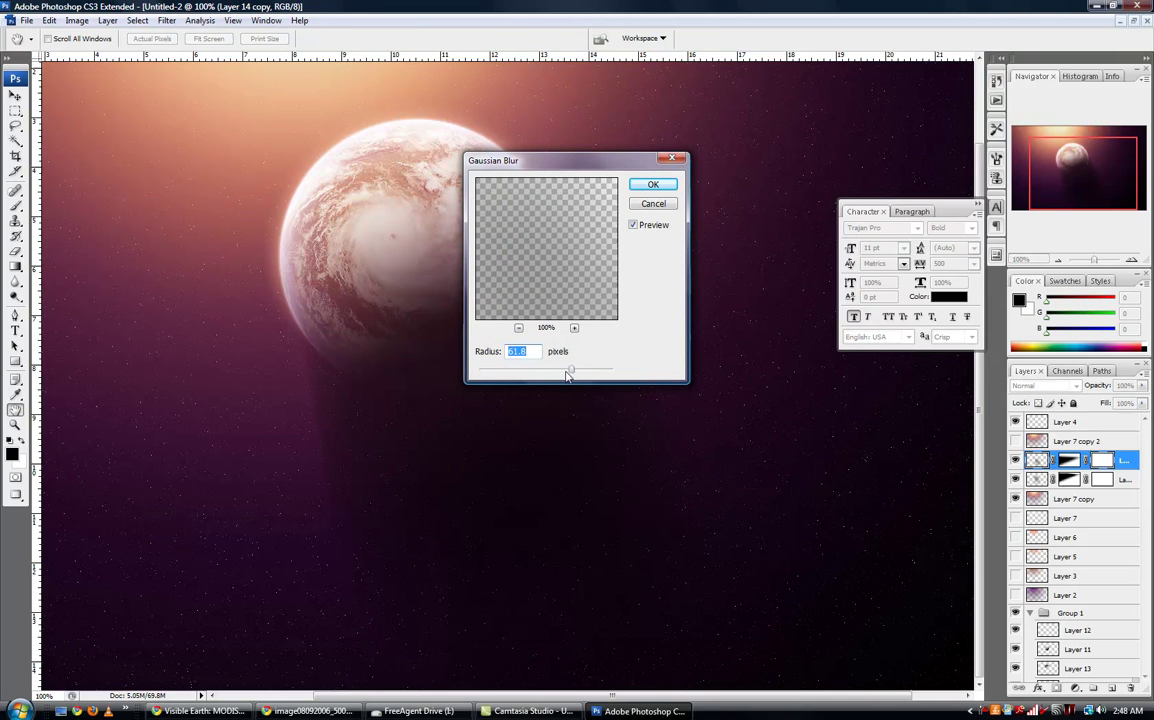
{"action": "left_click_drag", "start_coordinate": [567, 375], "coordinate": [527, 373]}
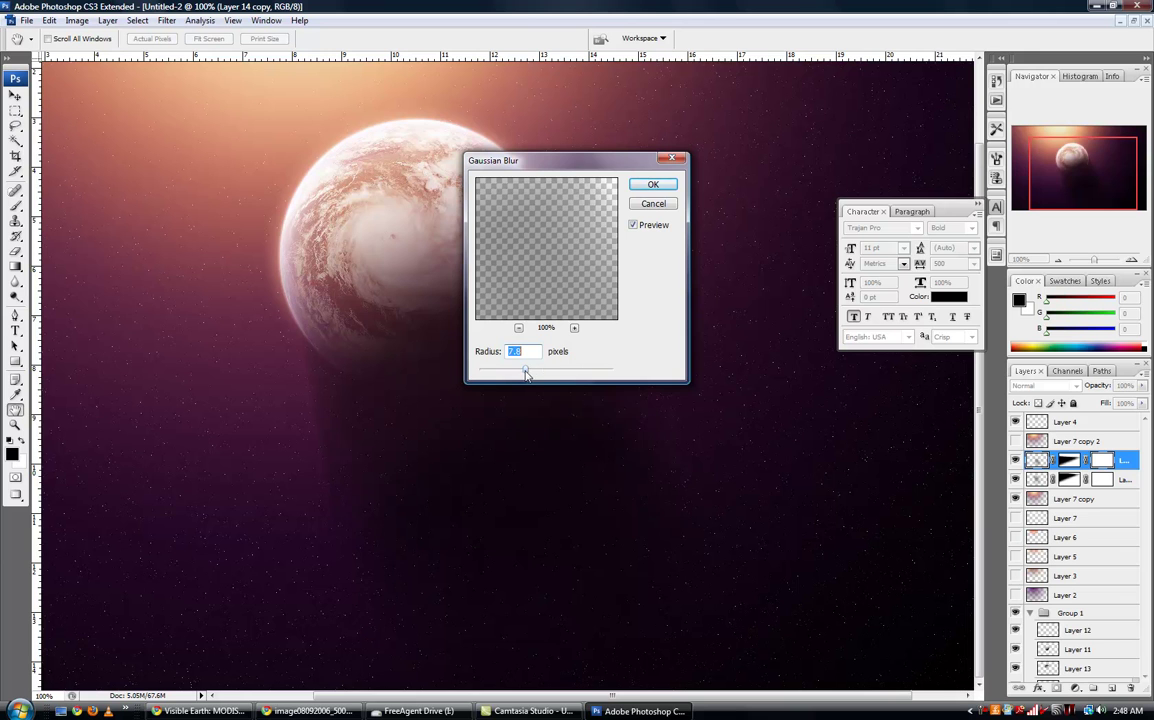
{"action": "left_click", "coordinate": [655, 185]}
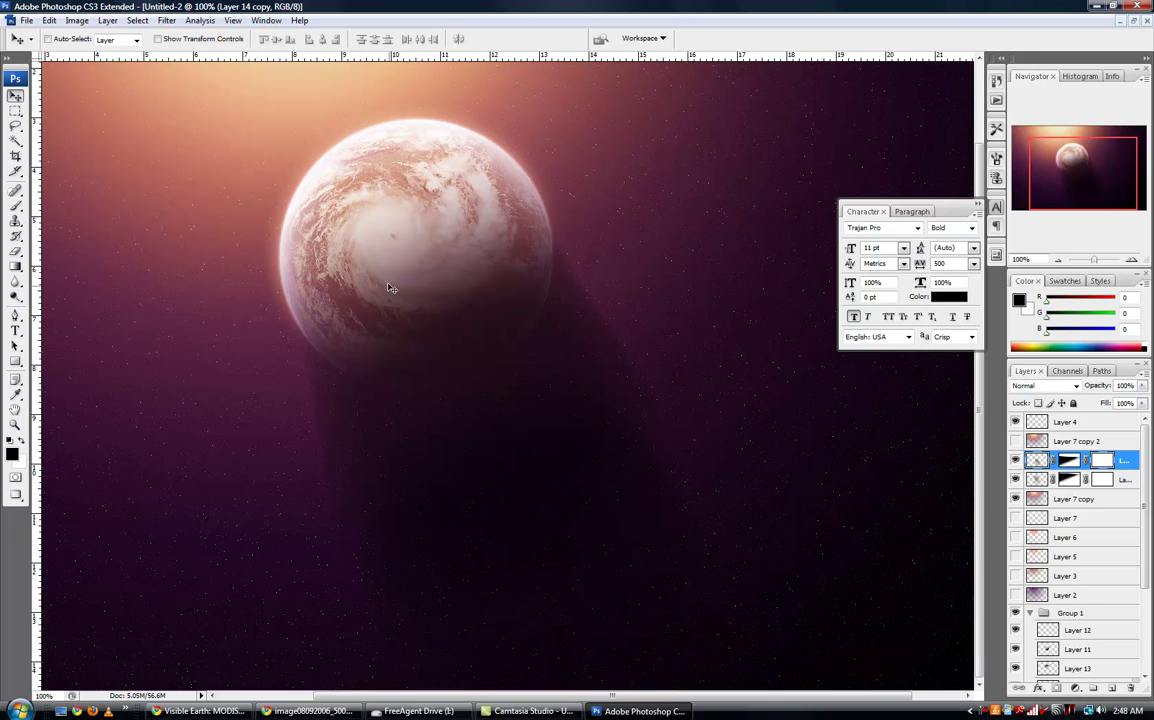
- Transform the blurred Layer 14 copy to 171% width and 2.7° rotation, positioned over the shadow below the planet
{"action": "left_click_drag", "start_coordinate": [376, 273], "coordinate": [455, 220]}
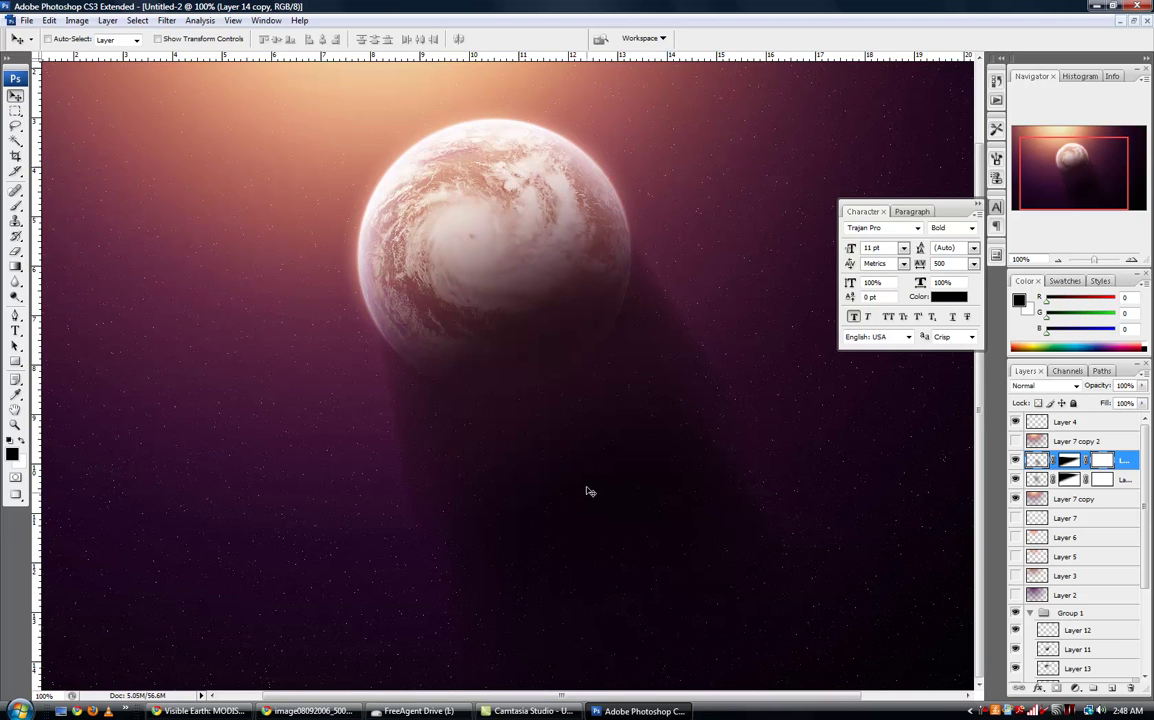
{"action": "key", "text": "ctrl+minus"}
{"action": "key", "text": "ctrl+minus"}
{"action": "key", "text": "ctrl+minus"}
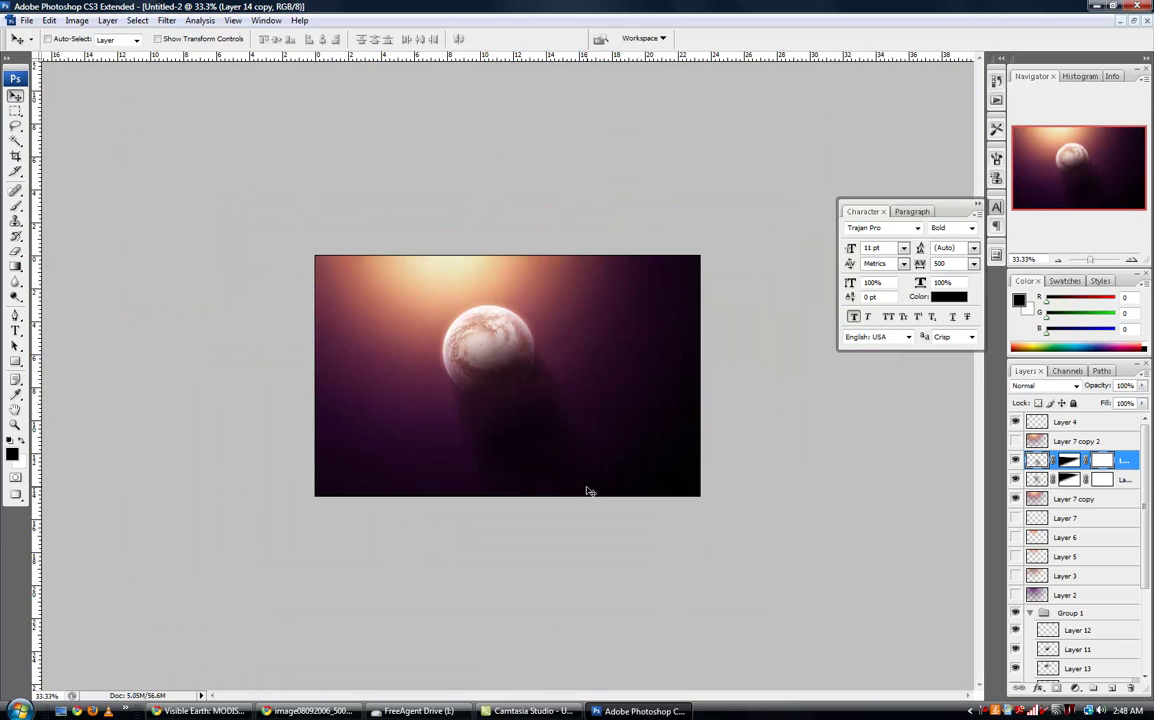
{"action": "key", "text": "ctrl+t"}
{"action": "left_click_drag", "start_coordinate": [600, 447], "coordinate": [574, 425]}
{"action": "left_click_drag", "start_coordinate": [700, 431], "coordinate": [697, 420]}
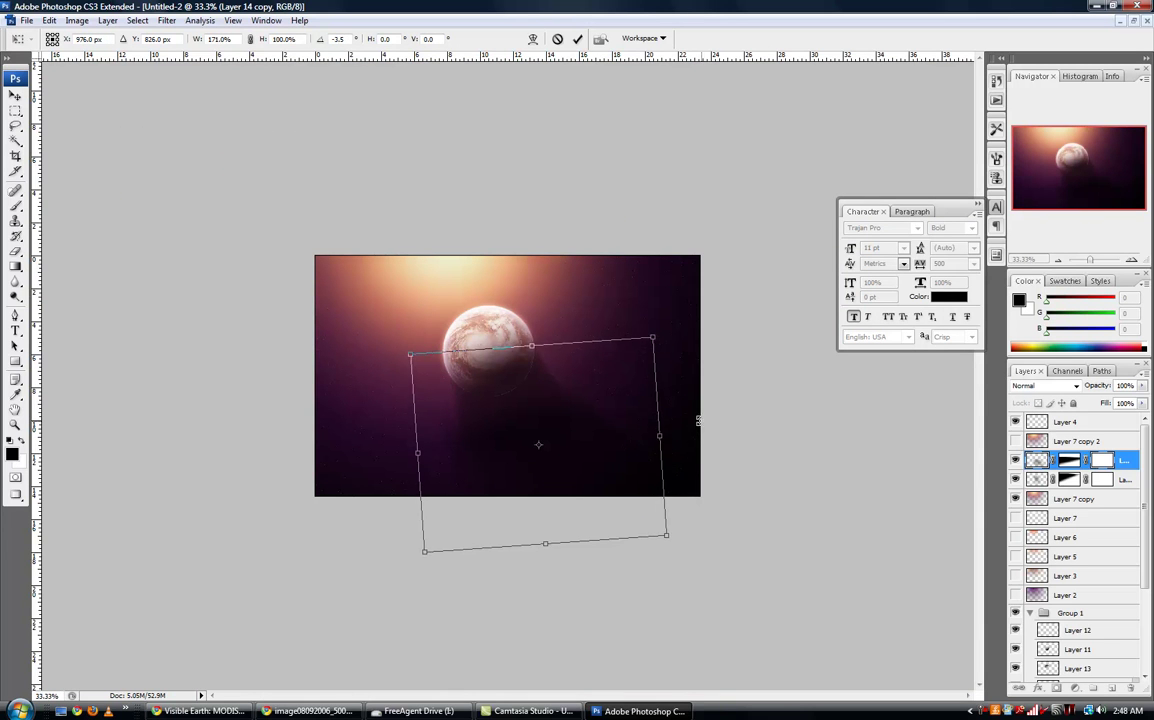
{"action": "mouse_move", "coordinate": [586, 428]}
{"action": "left_mouse_down"}
{"action": "mouse_move", "coordinate": [599, 428]}
{"action": "mouse_move", "coordinate": [579, 427]}
{"action": "left_mouse_up"}
{"action": "left_click_drag", "start_coordinate": [700, 408], "coordinate": [706, 427]}
{"action": "left_click_drag", "start_coordinate": [618, 422], "coordinate": [617, 419]}
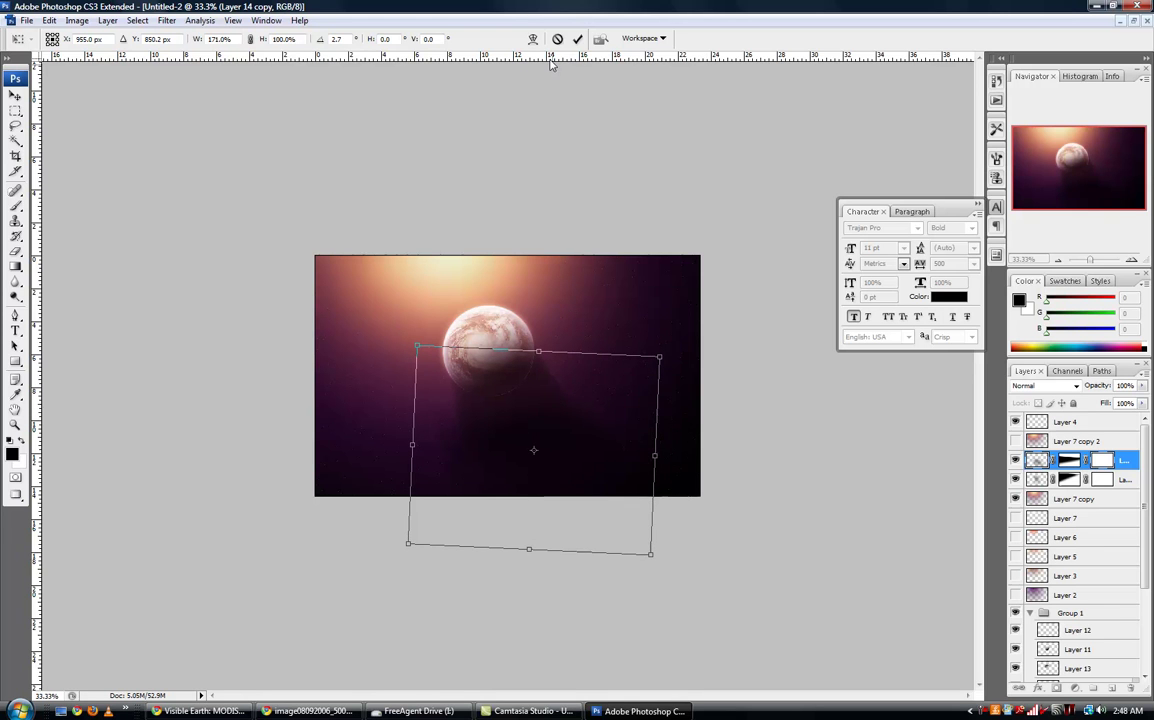
{"action": "left_click", "coordinate": [577, 38]}
- Transform the Layer 14 copy shadow to 86.4% width and 3.9° rotation, then nudge it slightly down and left
{"action": "key", "text": "ctrl+plus"}
{"action": "key", "text": "ctrl+plus"}
{"action": "key", "text": "ctrl+plus"}
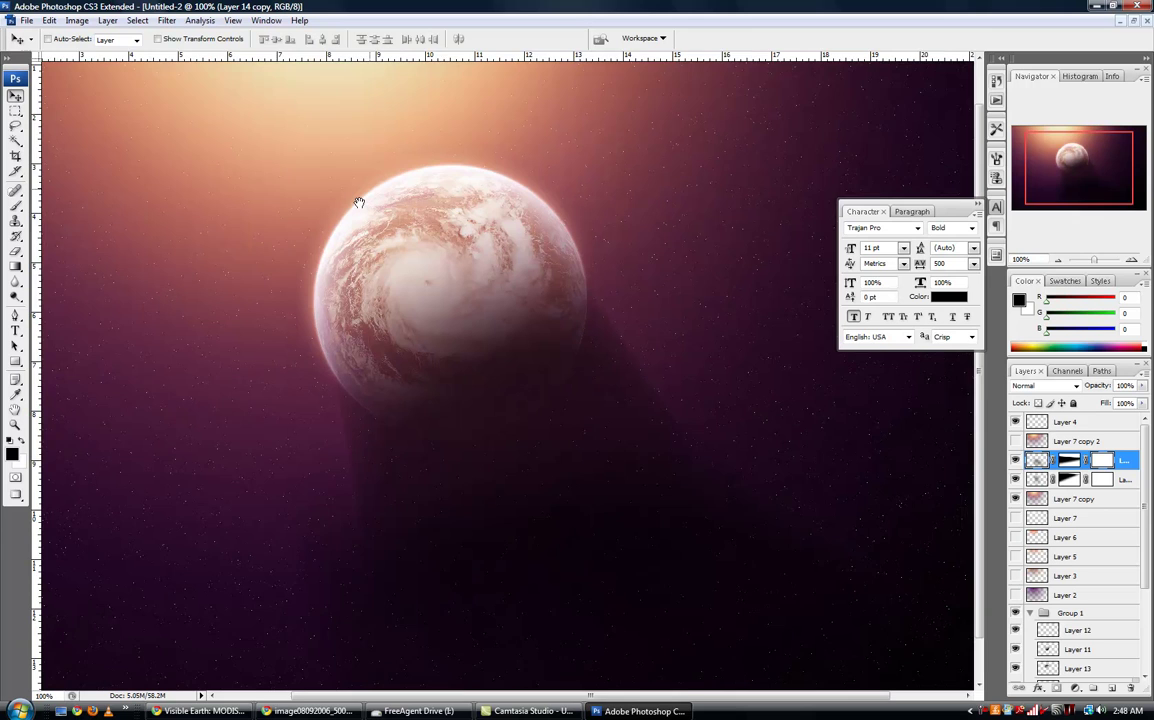
{"action": "left_click_drag", "start_coordinate": [361, 196], "coordinate": [386, 103]}
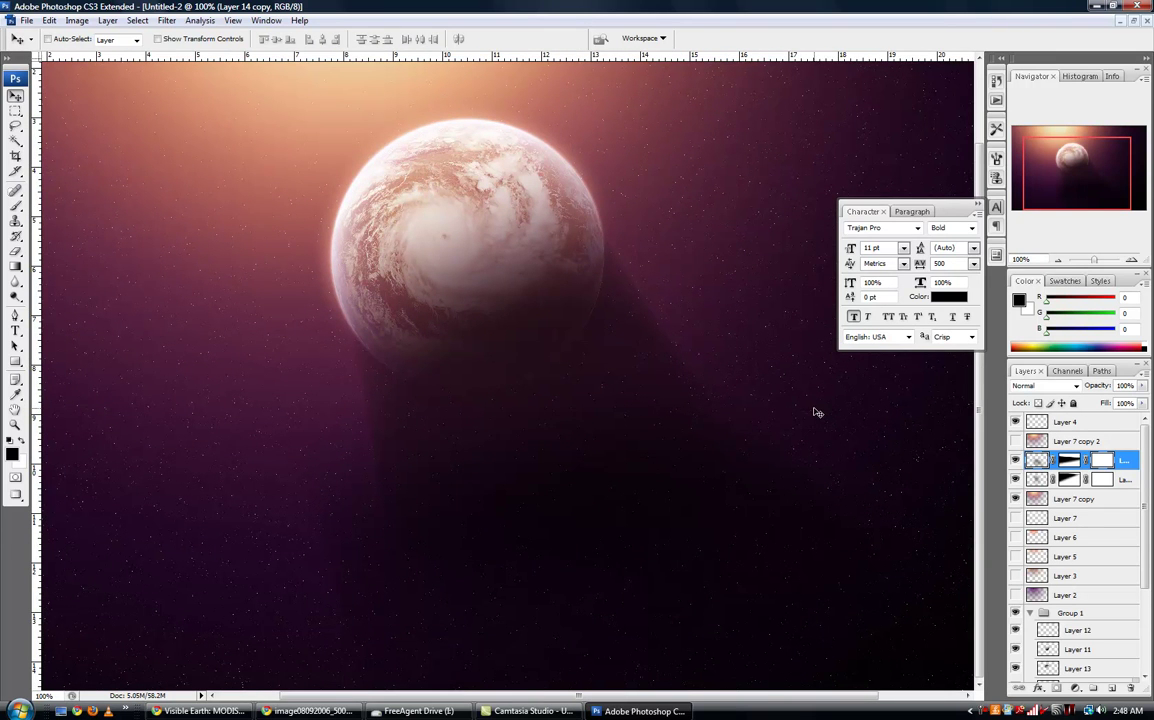
{"action": "key", "text": "ctrl+t"}
{"action": "left_click_drag", "start_coordinate": [963, 550], "coordinate": [863, 550]}
{"action": "left_click_drag", "start_coordinate": [353, 477], "coordinate": [398, 471]}
{"action": "left_click_drag", "start_coordinate": [520, 198], "coordinate": [518, 224]}
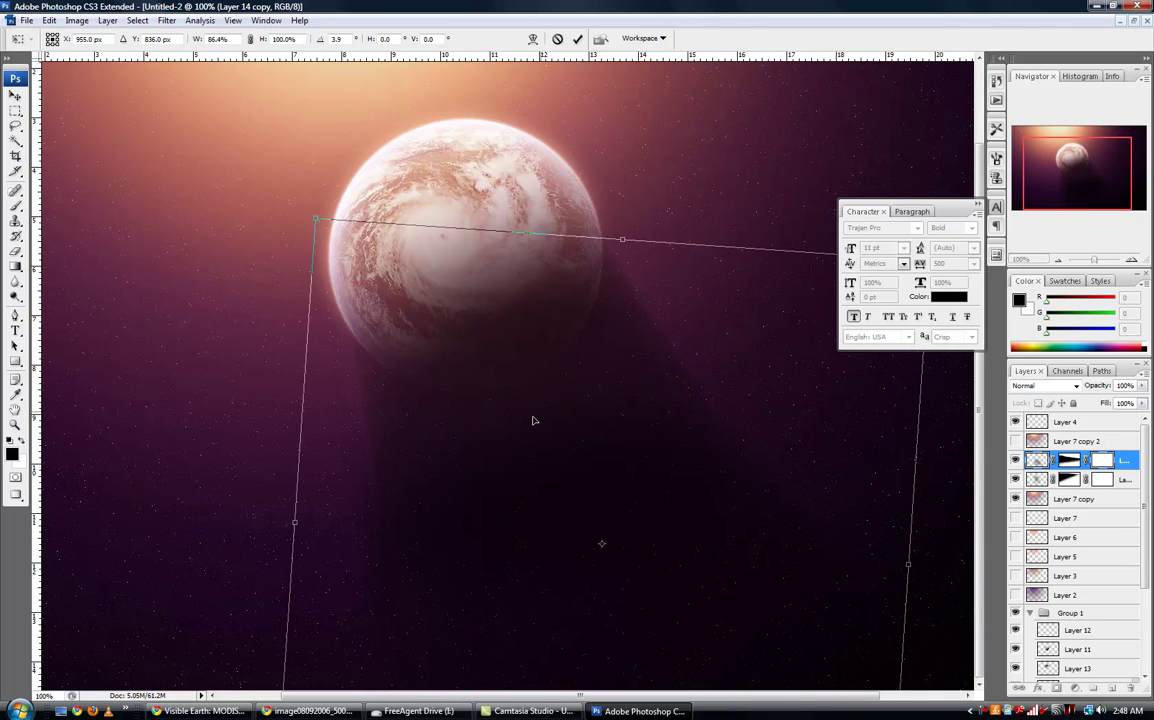
{"action": "left_click_drag", "start_coordinate": [539, 412], "coordinate": [533, 418]}
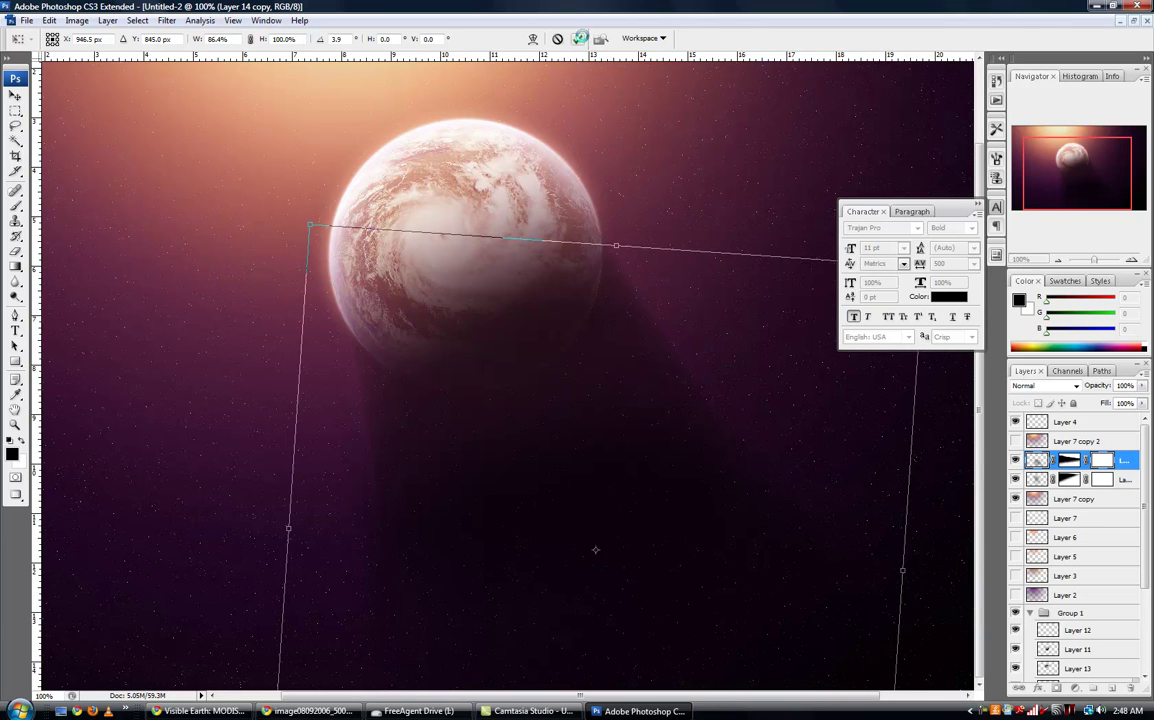
{"action": "left_click", "coordinate": [579, 39]}
- Open the Layer 7 copy light glow in the Liquify filter, keeping the brush size at 163
{"action": "left_click_drag", "start_coordinate": [455, 182], "coordinate": [634, 394]}
{"action": "left_click_drag", "start_coordinate": [638, 288], "coordinate": [576, 402]}
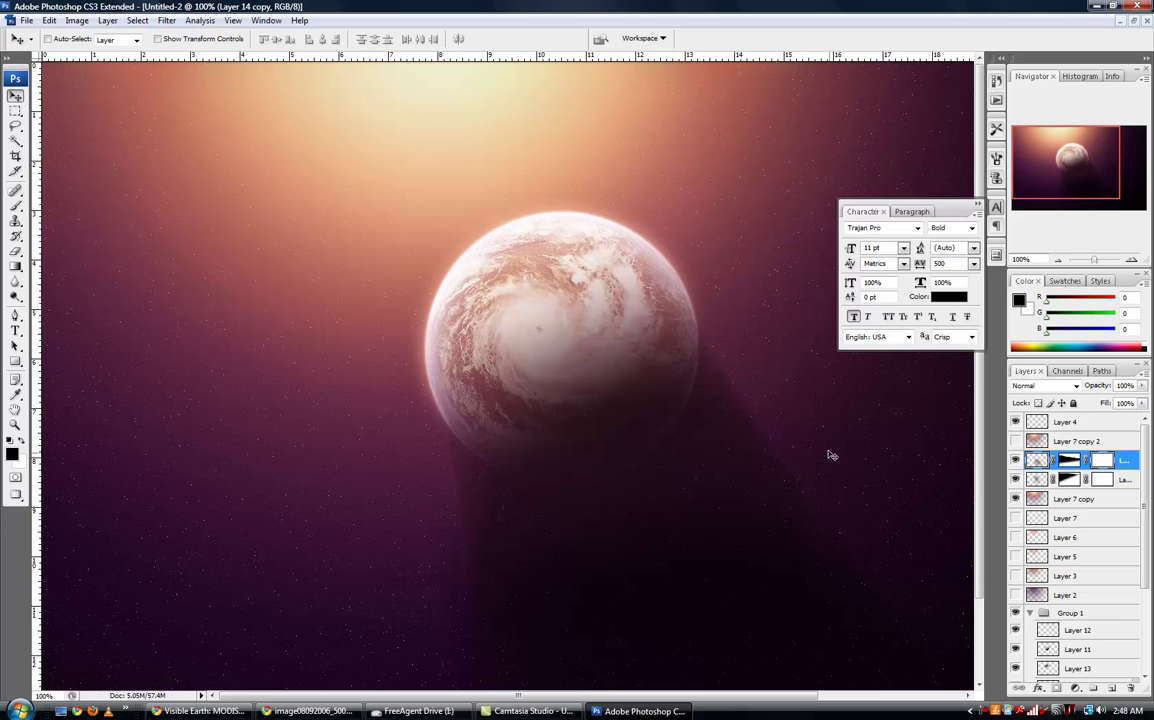
{"action": "left_click_drag", "start_coordinate": [678, 401], "coordinate": [693, 491]}
{"action": "left_click", "coordinate": [1037, 497]}
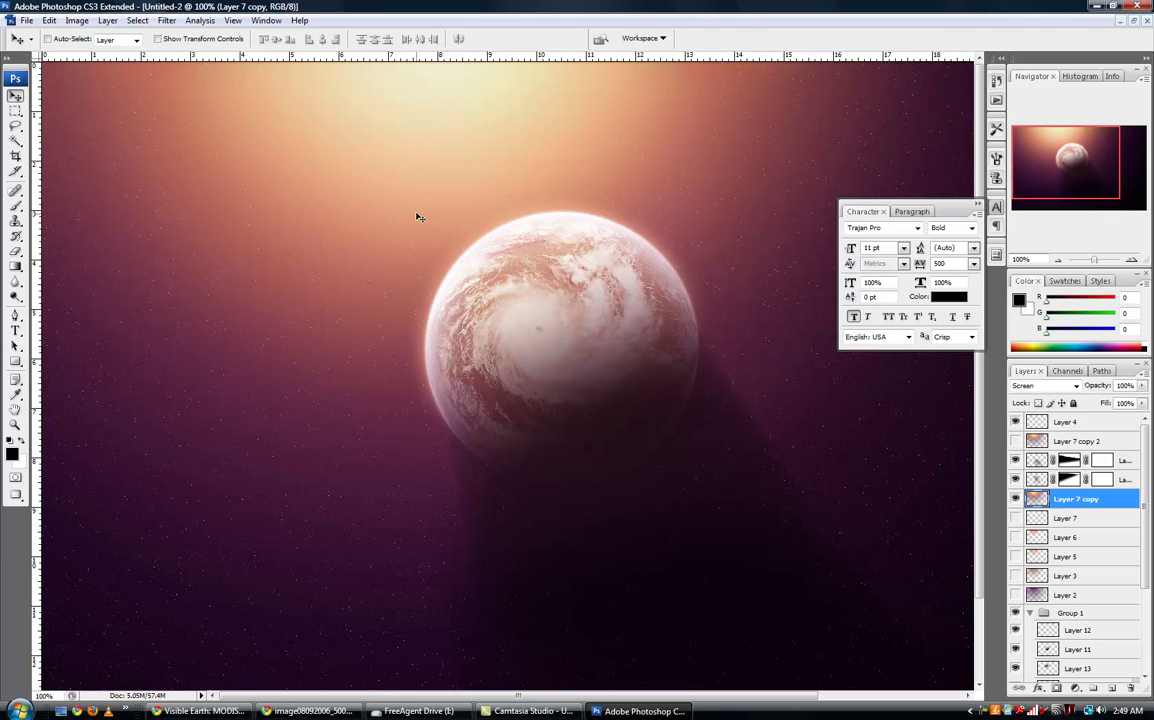
{"action": "left_click", "coordinate": [164, 22]}
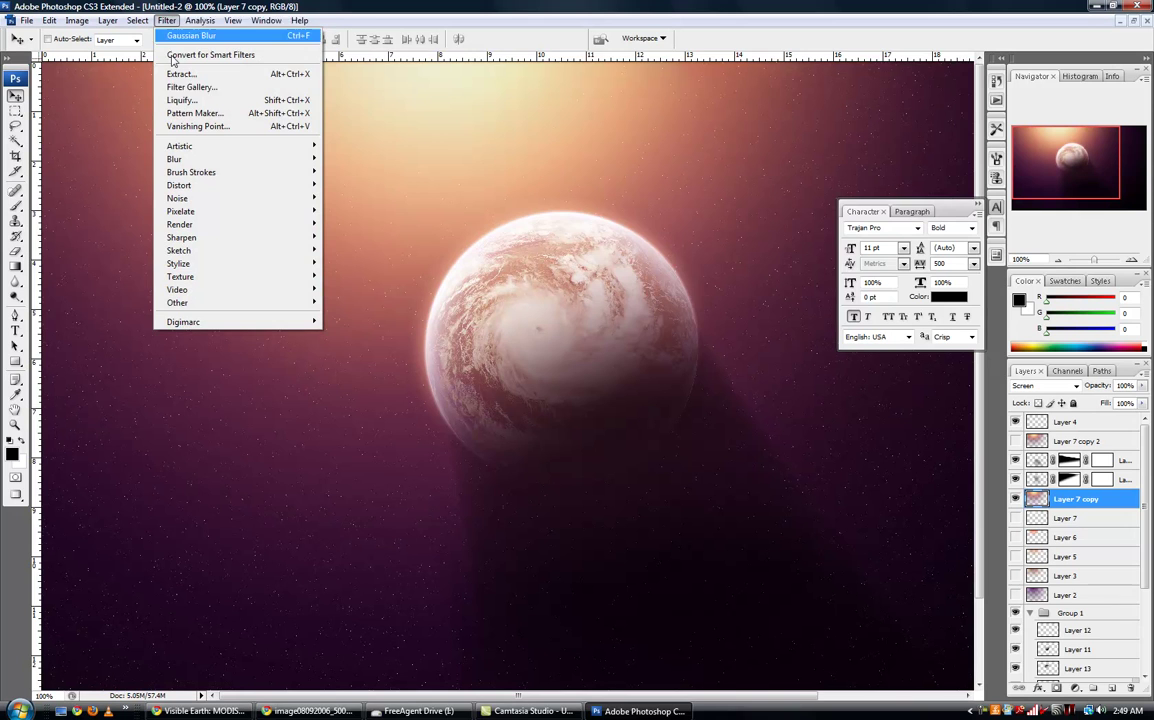
{"action": "left_click", "coordinate": [193, 100]}
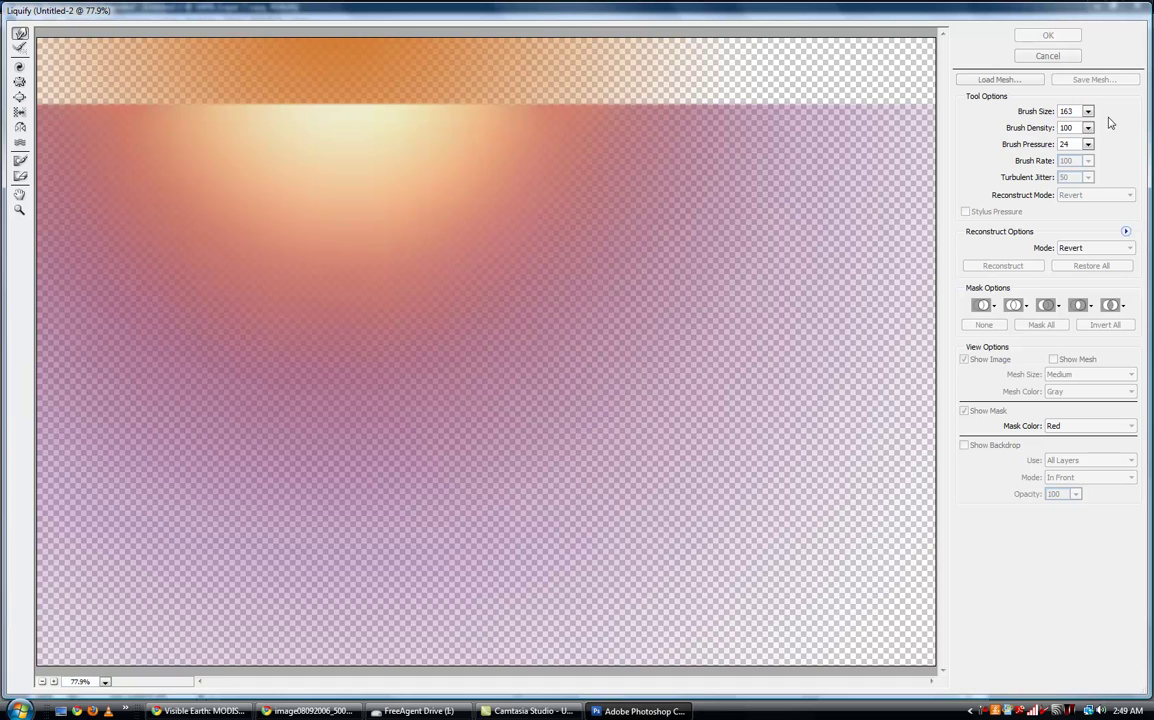
{"action": "left_click", "coordinate": [1088, 112]}
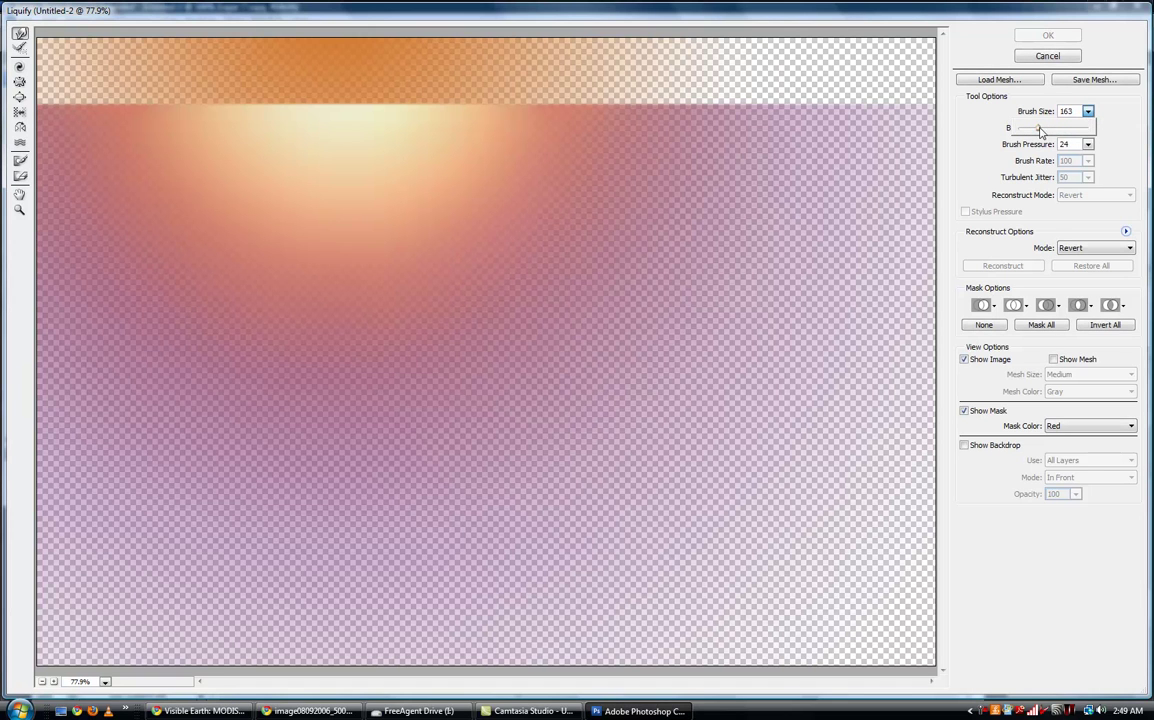
{"action": "left_click", "coordinate": [1117, 142]}
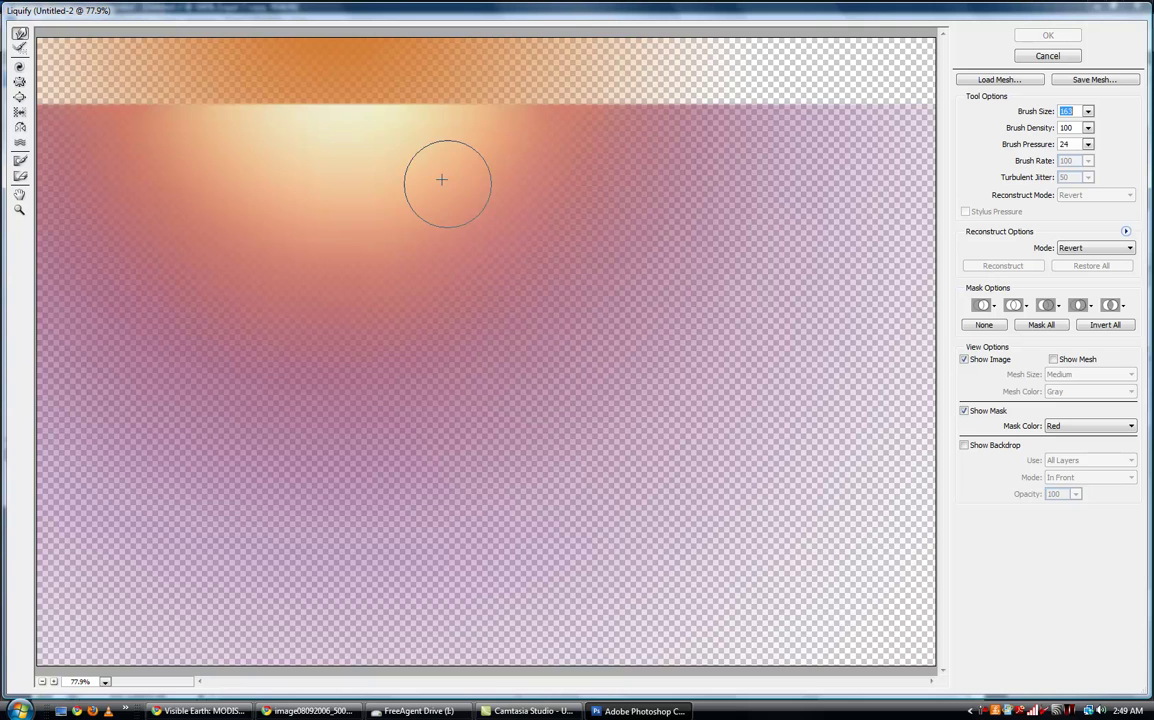
- Push the glow's bright core downward and outward with Forward Warp strokes to form streaks of light
{"action": "mouse_move", "coordinate": [380, 162]}
{"action": "left_mouse_down"}
{"action": "mouse_move", "coordinate": [438, 255]}
{"action": "mouse_move", "coordinate": [479, 309]}
{"action": "left_mouse_up"}
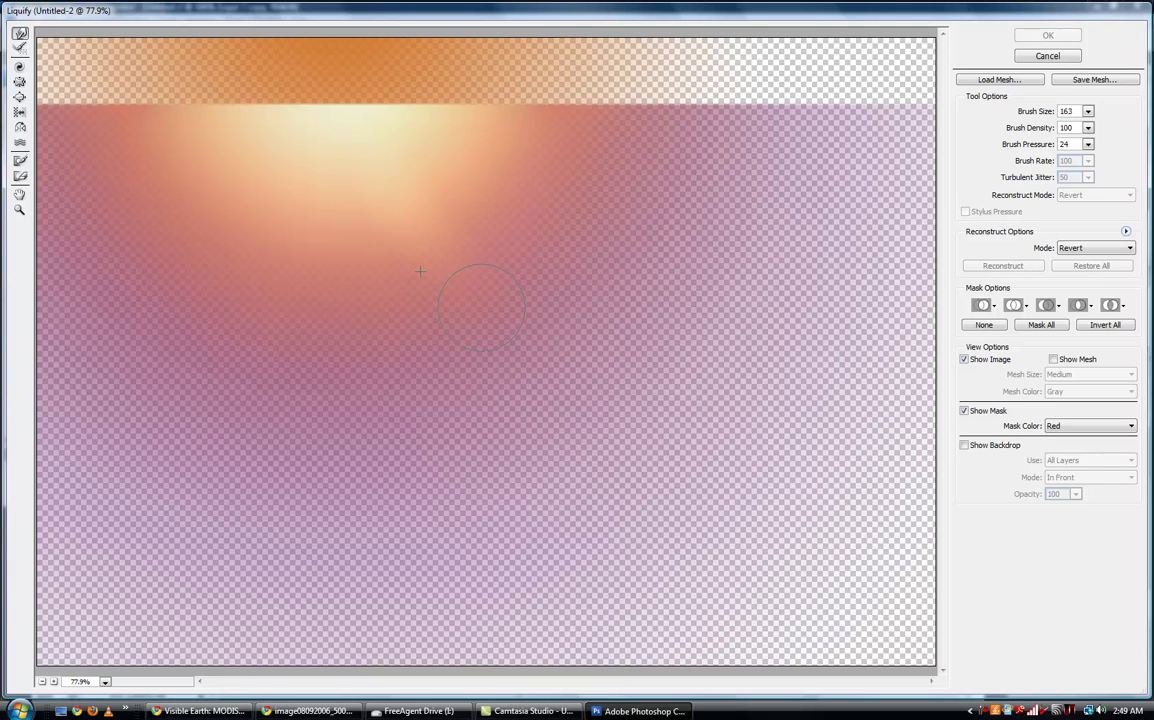
{"action": "left_click_drag", "start_coordinate": [350, 194], "coordinate": [435, 428]}
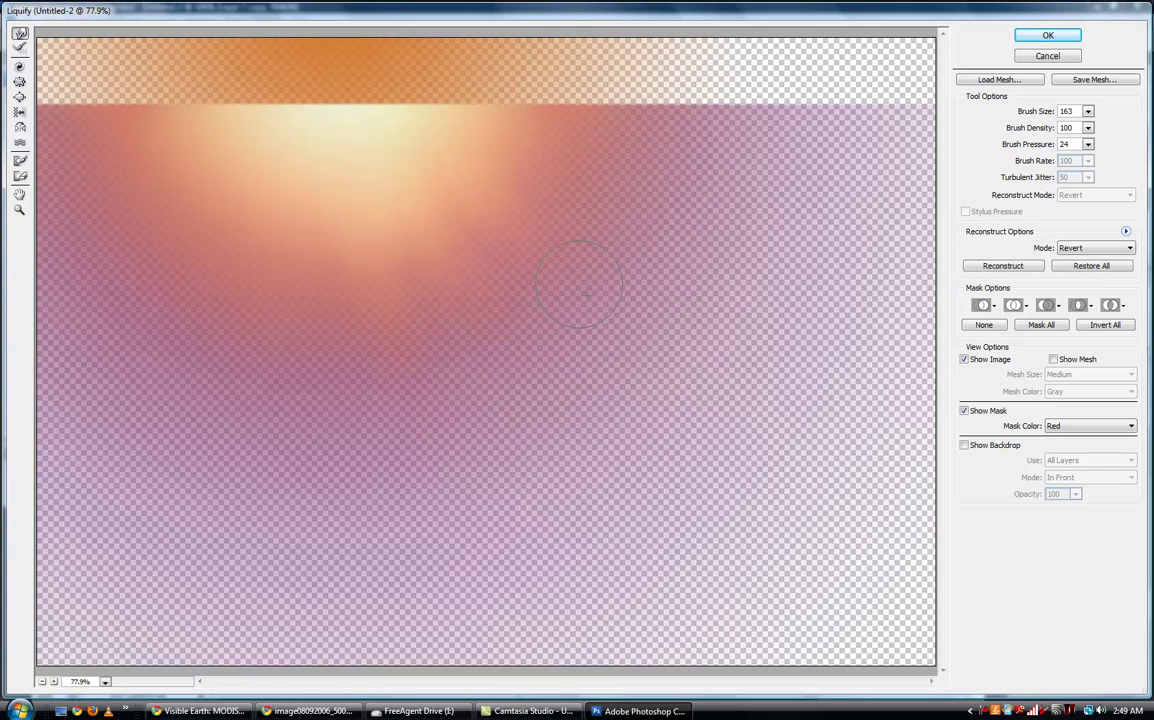
{"action": "left_click_drag", "start_coordinate": [320, 181], "coordinate": [289, 260]}
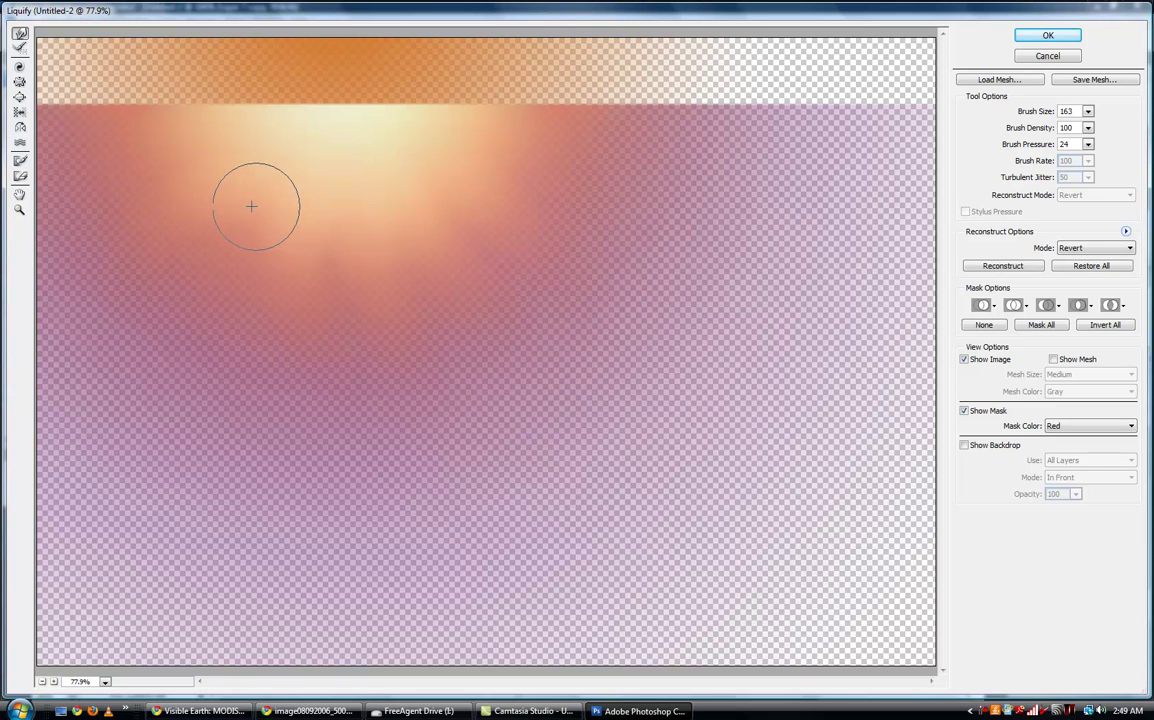
{"action": "mouse_move", "coordinate": [346, 135]}
{"action": "left_mouse_down"}
{"action": "mouse_move", "coordinate": [376, 199]}
{"action": "mouse_move", "coordinate": [332, 137]}
{"action": "mouse_move", "coordinate": [427, 355]}
{"action": "mouse_move", "coordinate": [474, 397]}
{"action": "mouse_move", "coordinate": [479, 283]}
{"action": "mouse_move", "coordinate": [449, 209]}
{"action": "mouse_move", "coordinate": [462, 246]}
{"action": "mouse_move", "coordinate": [567, 341]}
{"action": "left_mouse_up"}
{"action": "left_click_drag", "start_coordinate": [387, 127], "coordinate": [586, 251]}
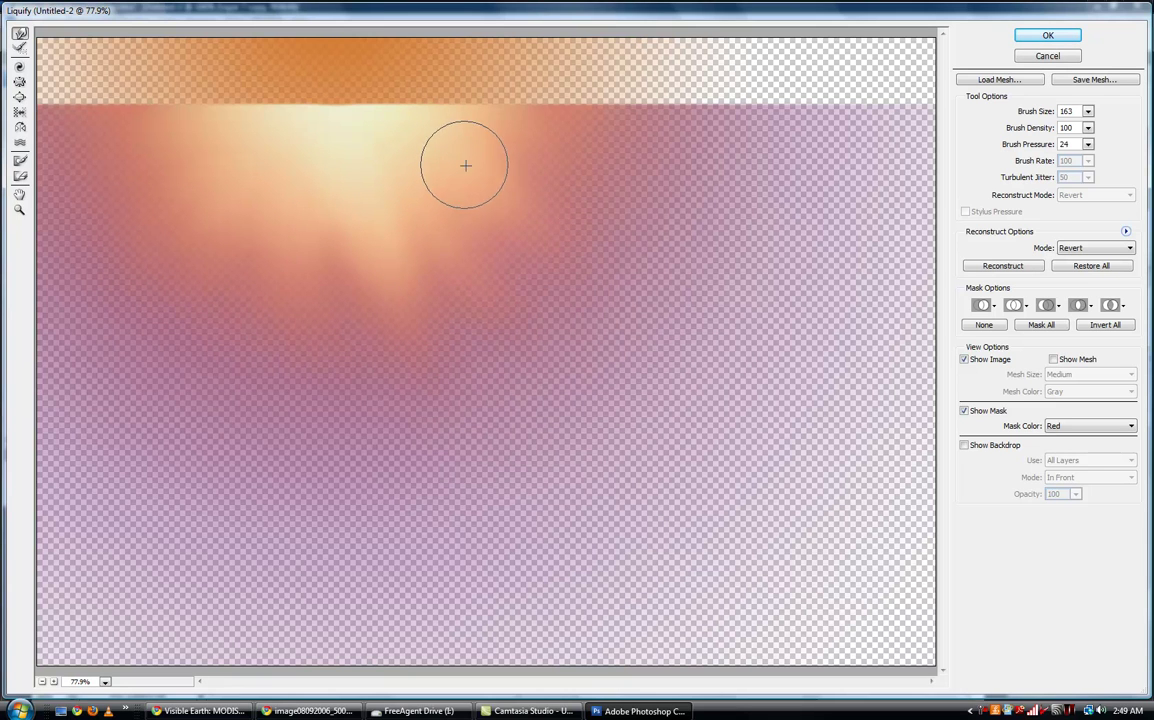
- Warp the glow's outer edge outward into rays along its right, lower and left sides
{"action": "left_click_drag", "start_coordinate": [466, 167], "coordinate": [693, 312]}
{"action": "left_click_drag", "start_coordinate": [500, 195], "coordinate": [658, 318]}
{"action": "left_click_drag", "start_coordinate": [452, 238], "coordinate": [598, 400]}
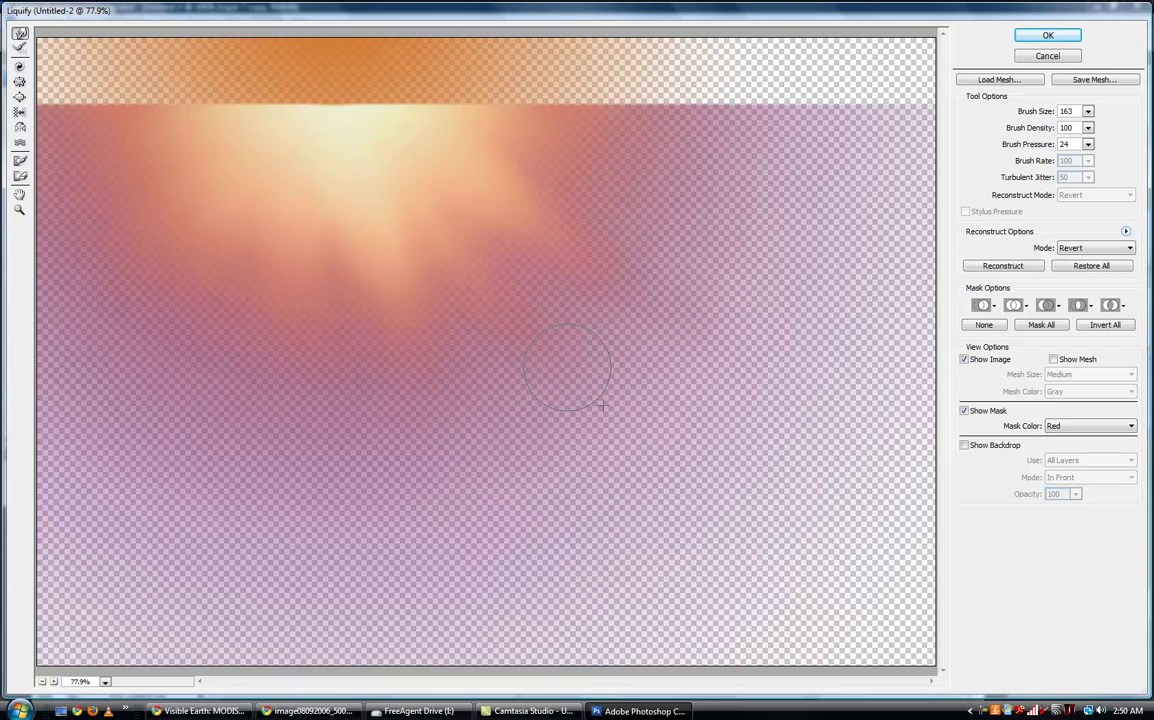
{"action": "left_click_drag", "start_coordinate": [367, 268], "coordinate": [531, 492]}
{"action": "left_click_drag", "start_coordinate": [287, 258], "coordinate": [299, 489]}
{"action": "left_click_drag", "start_coordinate": [238, 232], "coordinate": [126, 508]}
{"action": "left_click_drag", "start_coordinate": [292, 156], "coordinate": [138, 296]}
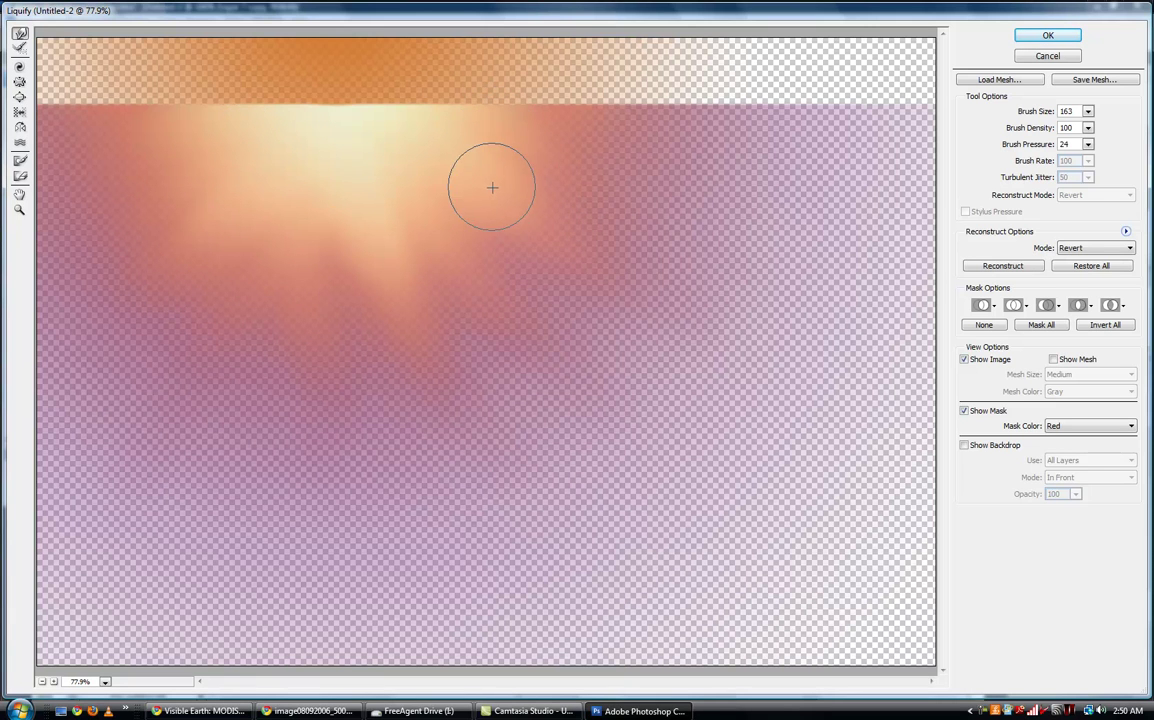
- Extend the rays on the glow's right side, smear its upper edge leftward, and apply the Liquify distortion
{"action": "left_click_drag", "start_coordinate": [492, 186], "coordinate": [703, 325]}
{"action": "left_click_drag", "start_coordinate": [464, 258], "coordinate": [680, 395]}
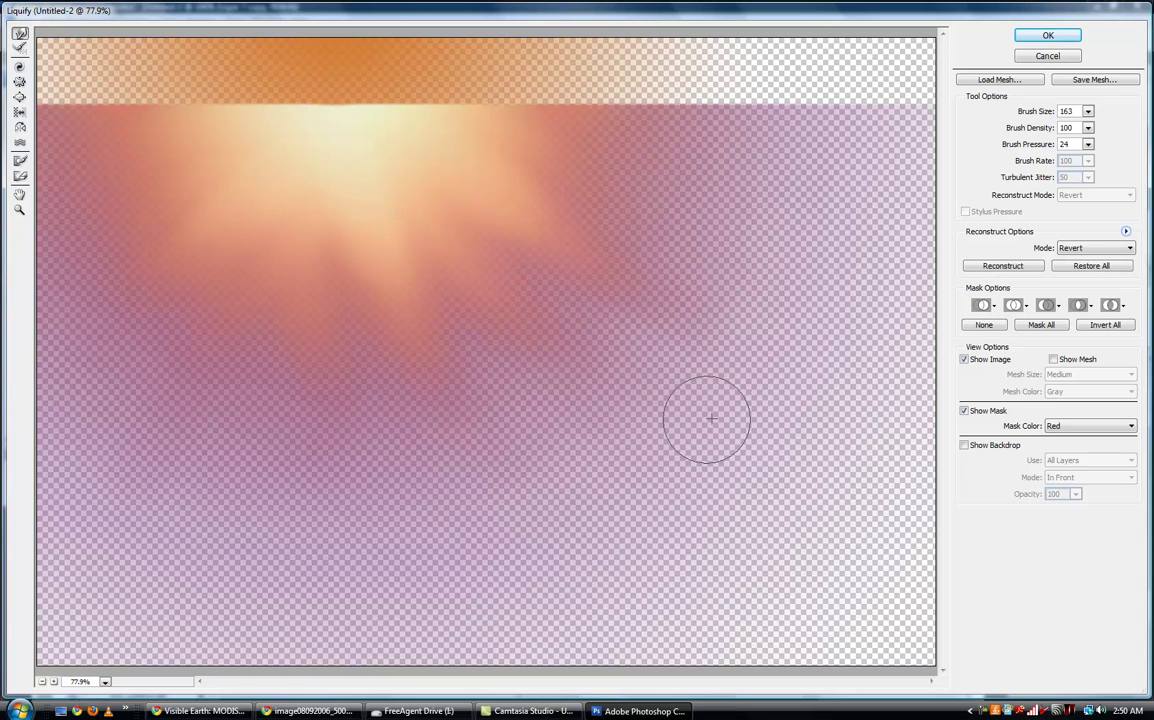
{"action": "left_click_drag", "start_coordinate": [573, 126], "coordinate": [729, 178]}
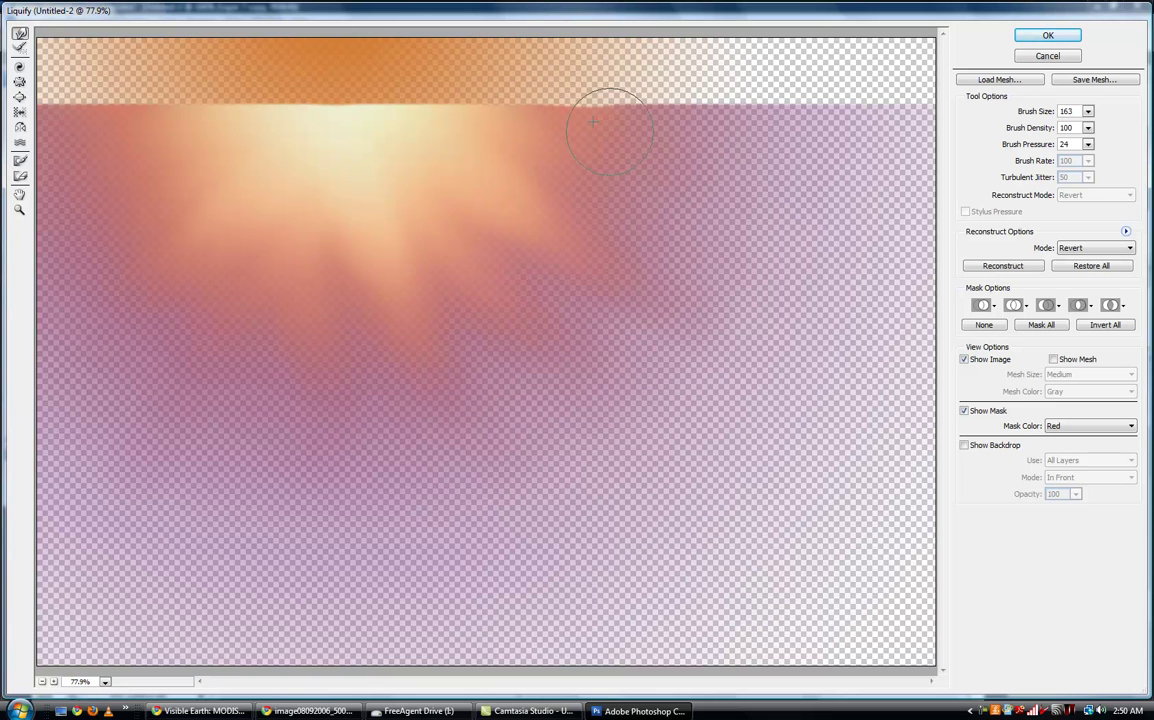
{"action": "left_click_drag", "start_coordinate": [556, 98], "coordinate": [266, 105]}
{"action": "left_click", "coordinate": [1031, 36]}
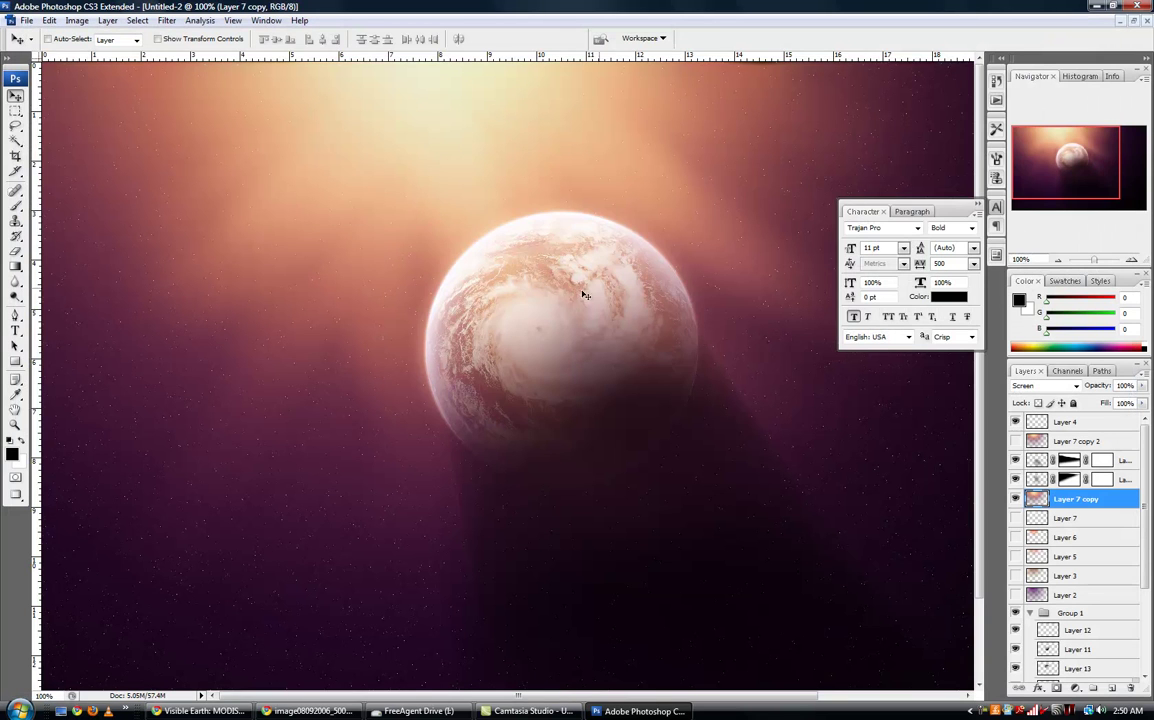
- Toggle the visibility of Layer 7 copy and the shadow layers to compare the warped glow and the cast shadow
{"action": "left_click_drag", "start_coordinate": [572, 268], "coordinate": [518, 310]}
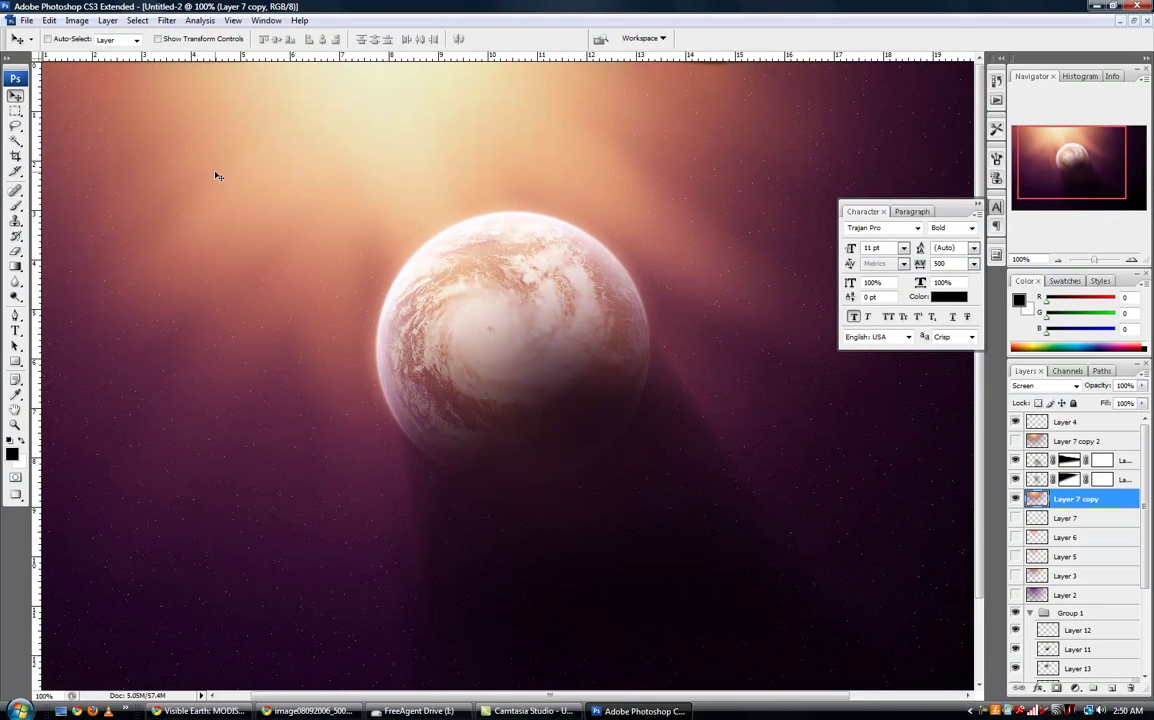
{"action": "left_click_drag", "start_coordinate": [270, 180], "coordinate": [458, 193]}
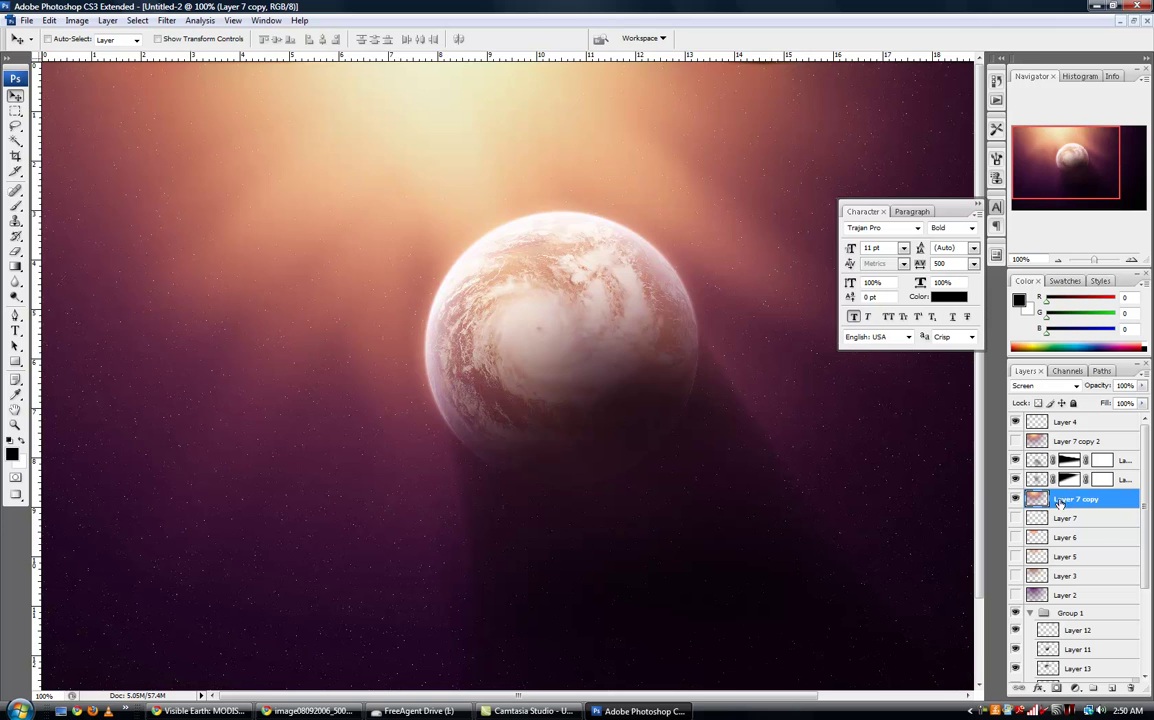
{"action": "left_click", "coordinate": [1016, 499]}
{"action": "left_click", "coordinate": [1016, 499]}
{"action": "left_click", "coordinate": [1015, 484]}
{"action": "left_click", "coordinate": [1016, 464]}
{"action": "left_click", "coordinate": [1016, 464]}
{"action": "left_click_drag", "start_coordinate": [597, 412], "coordinate": [630, 429]}
- Add a new layer directly above Layer 8, clip it to that planet layer, and activate the Gradient tool
{"action": "scroll", "coordinate": [1035, 569], "scroll_direction": "down", "scroll_amount": 2}
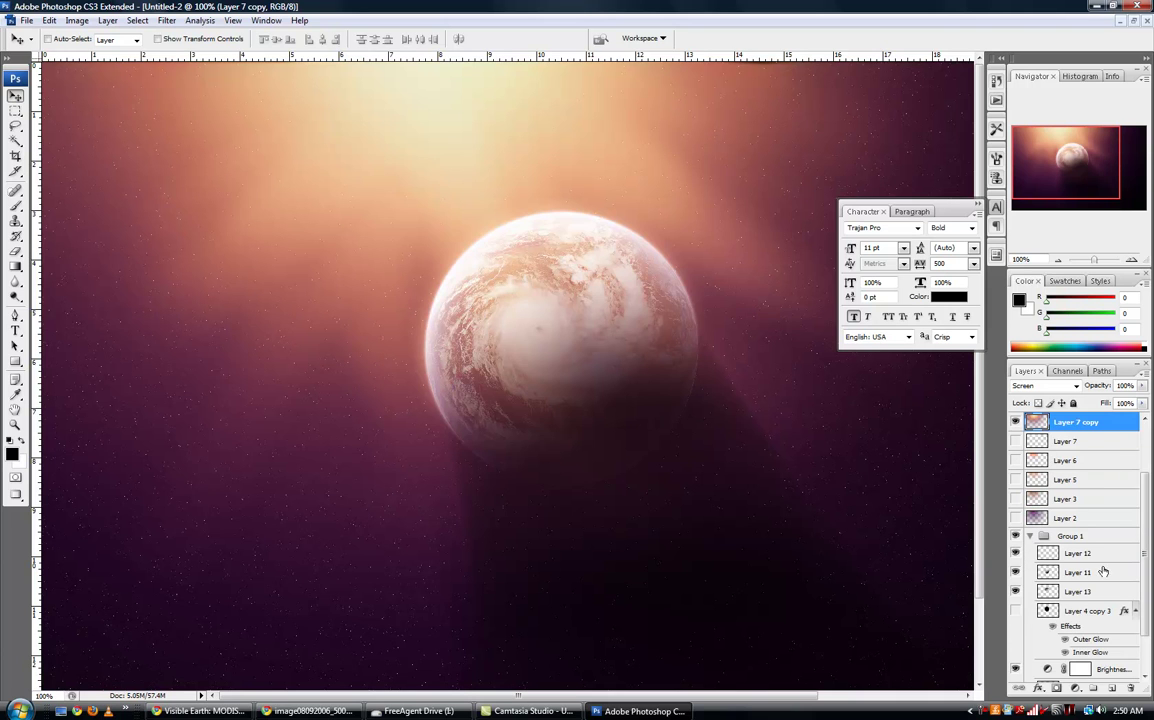
{"action": "scroll", "coordinate": [1103, 571], "scroll_direction": "down", "scroll_amount": 2}
{"action": "left_click", "coordinate": [1047, 637]}
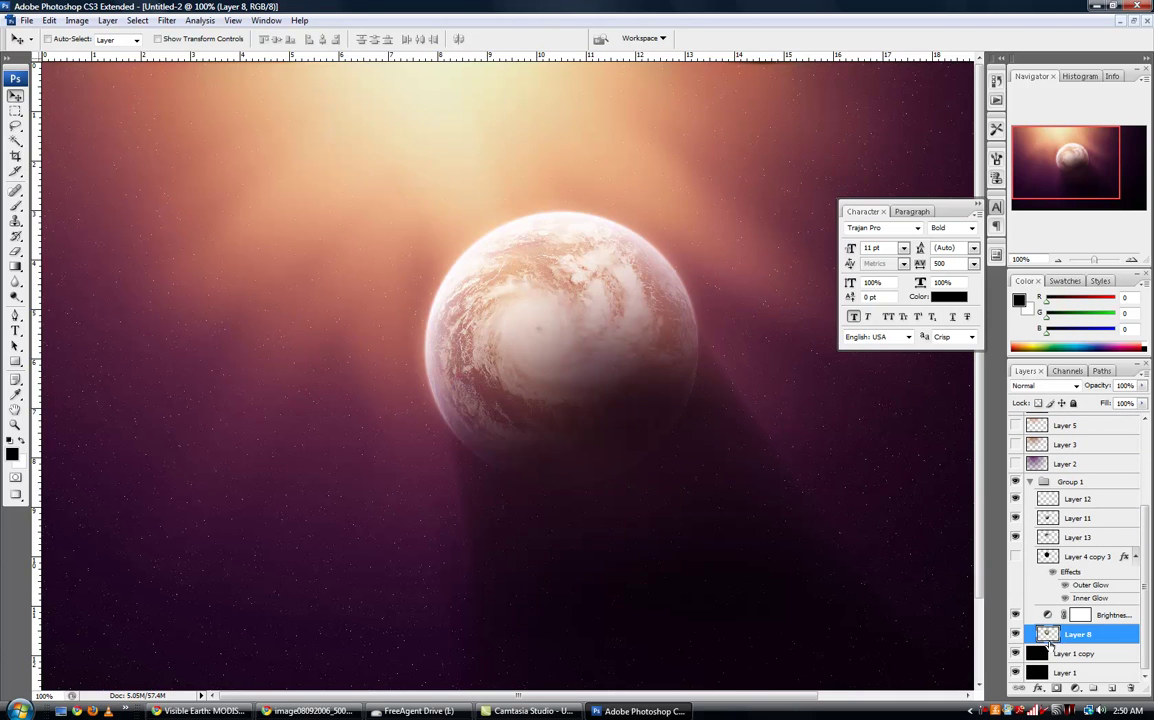
{"action": "left_click", "coordinate": [1111, 688]}
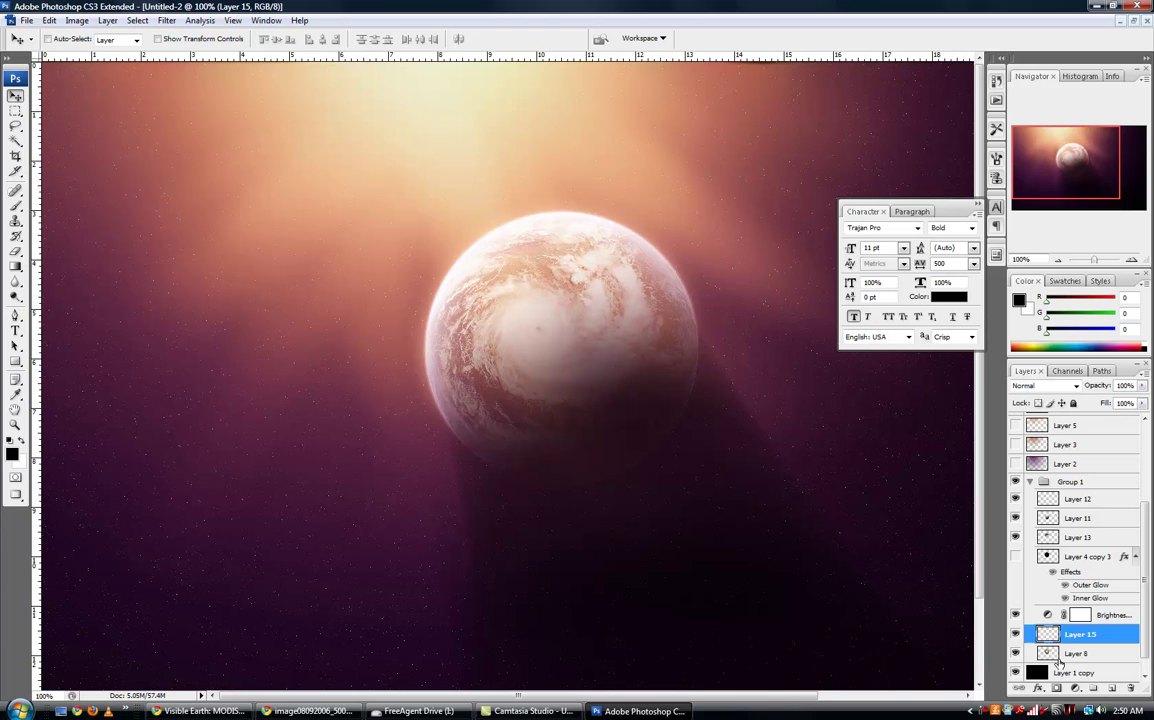
{"action": "left_click", "coordinate": [1033, 643], "text": "alt"}
{"action": "left_click", "coordinate": [15, 265]}
{"action": "left_click", "coordinate": [75, 268]}
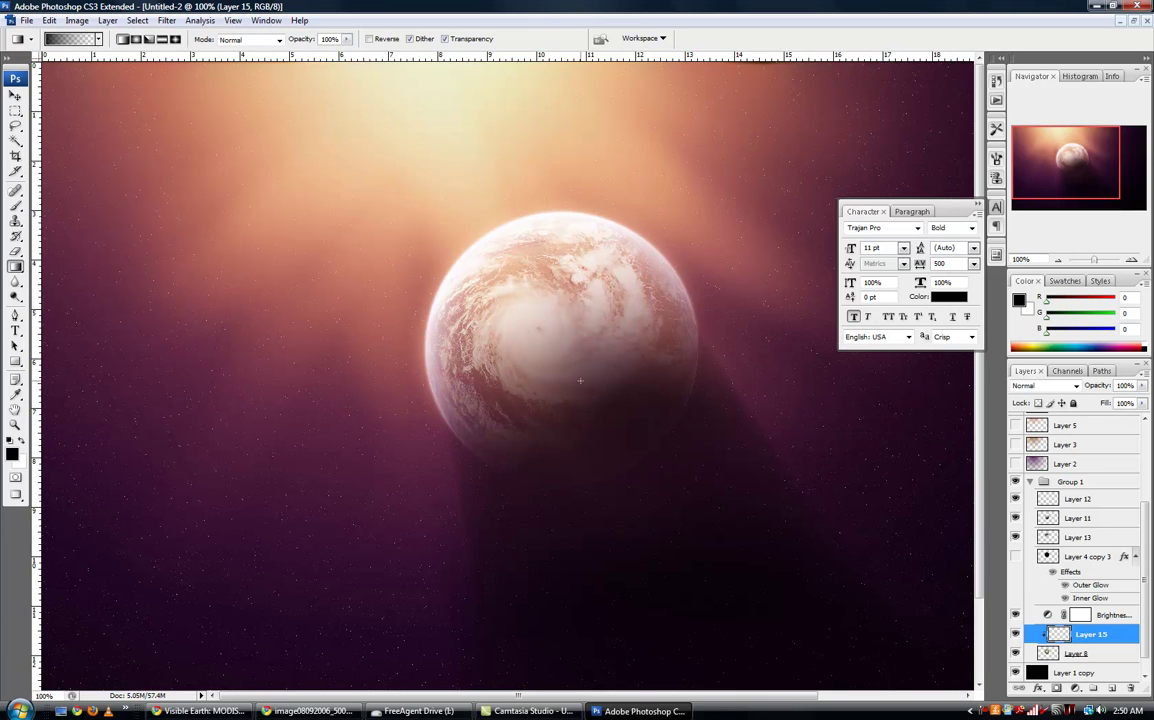
- Try several diagonal black-to-transparent gradients across the planet's lower right on Layer 15, undoing each one
{"action": "left_click_drag", "start_coordinate": [574, 383], "coordinate": [521, 282]}
{"action": "key", "text": "ctrl+z"}
{"action": "left_click_drag", "start_coordinate": [627, 478], "coordinate": [520, 265]}
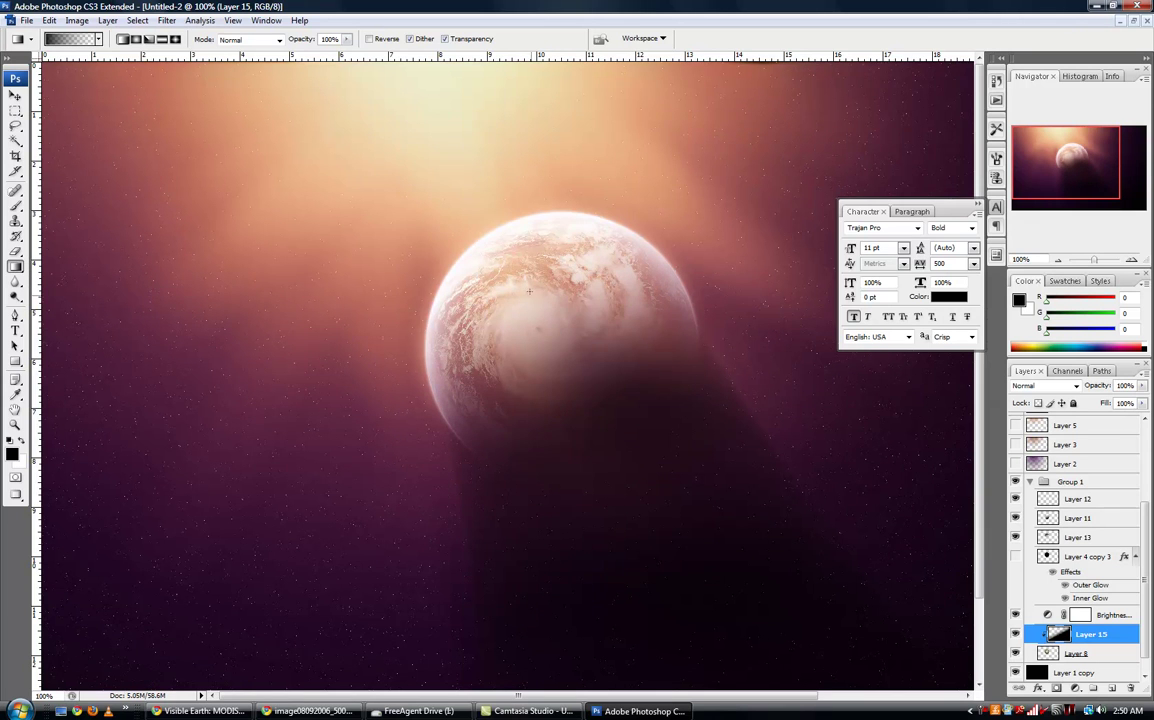
{"action": "key", "text": "ctrl+z"}
{"action": "left_click_drag", "start_coordinate": [548, 349], "coordinate": [531, 302]}
{"action": "key", "text": "ctrl+z"}
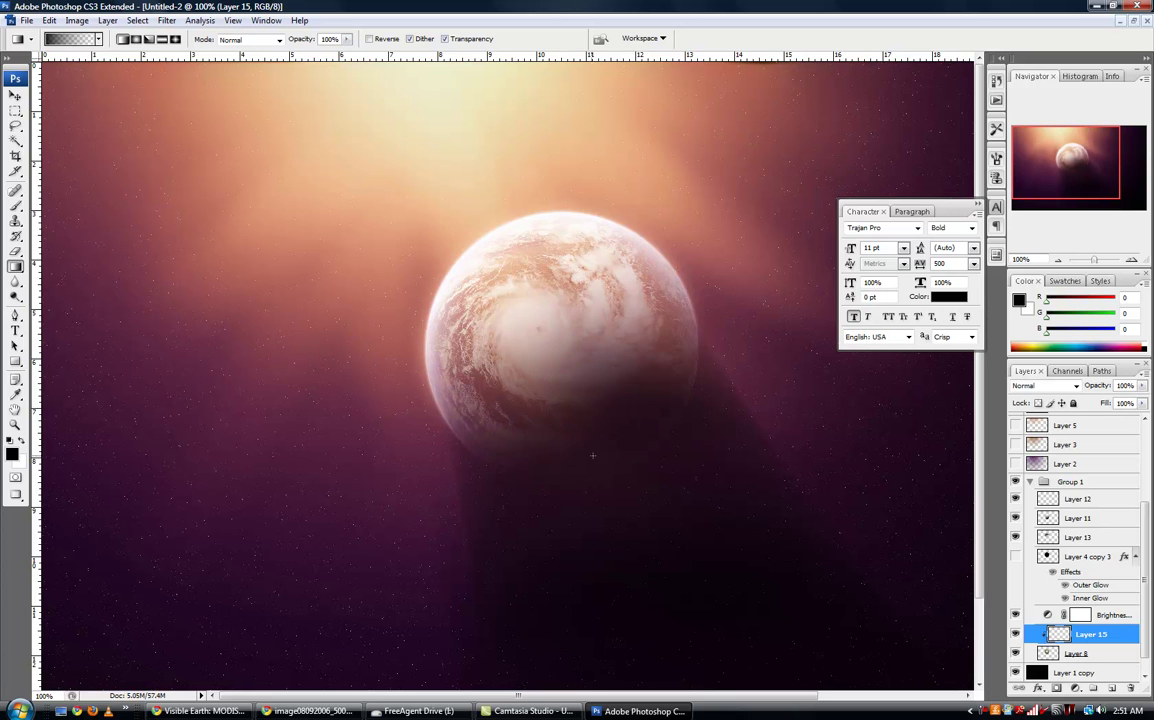
- Draw a black-to-transparent gradient on Layer 15 from the planet's lower edge toward its upper left, then compare with it hidden
{"action": "mouse_move", "coordinate": [577, 463]}
{"action": "left_mouse_down"}
{"action": "mouse_move", "coordinate": [533, 316]}
{"action": "mouse_move", "coordinate": [540, 286]}
{"action": "mouse_move", "coordinate": [444, 279]}
{"action": "left_mouse_up"}
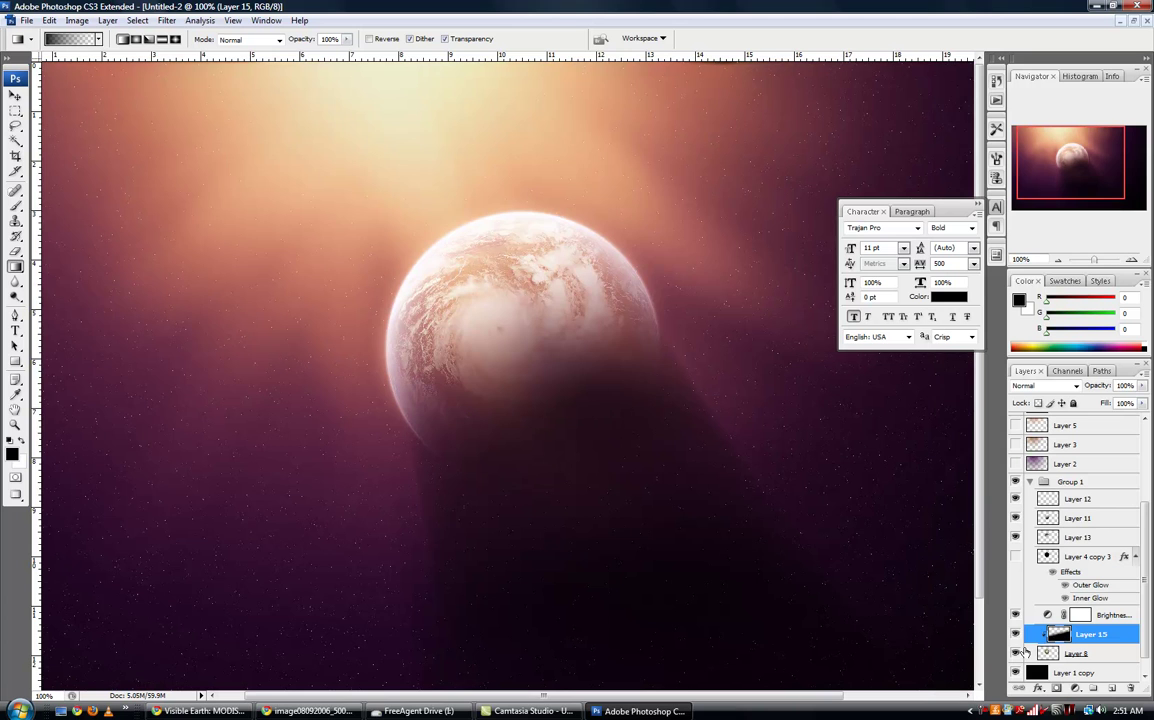
{"action": "left_click", "coordinate": [1016, 636]}
{"action": "left_click", "coordinate": [1016, 636]}
{"action": "left_click", "coordinate": [1016, 636]}
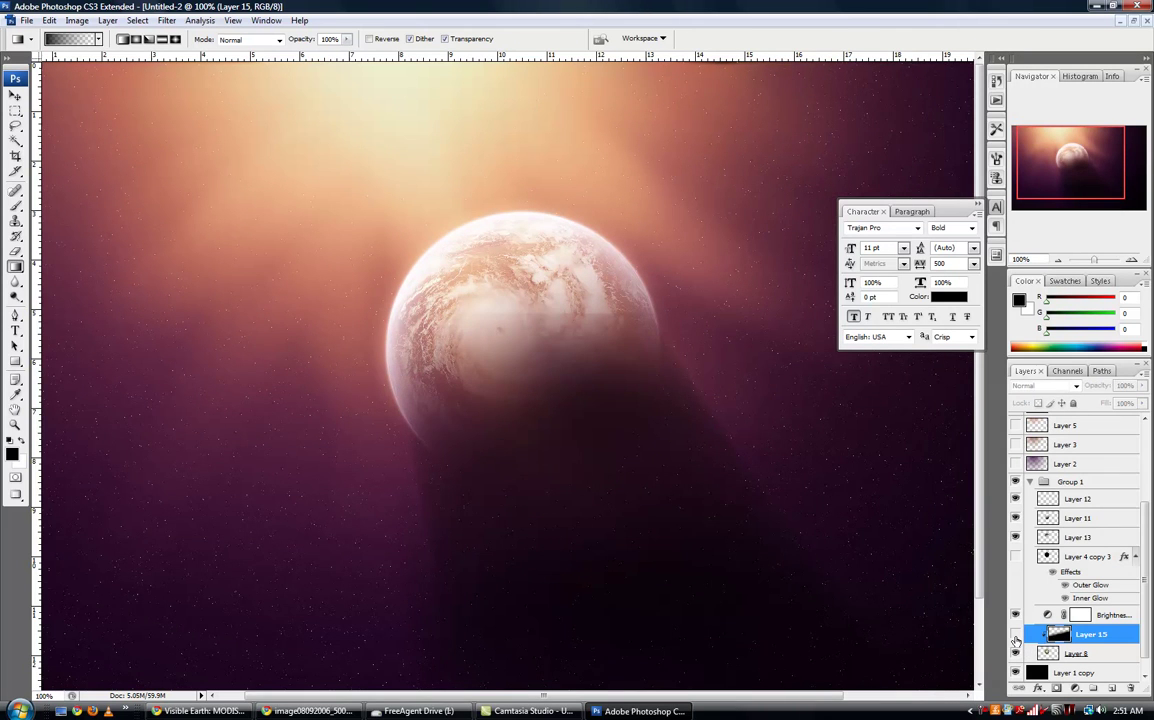
{"action": "left_click", "coordinate": [1016, 636]}
{"action": "left_click", "coordinate": [1016, 636]}
- Move Layer 15 above the Brightness adjustment layer and mask it to the outline of the Layer 8 planet
{"action": "left_click_drag", "start_coordinate": [1037, 638], "coordinate": [1060, 608]}
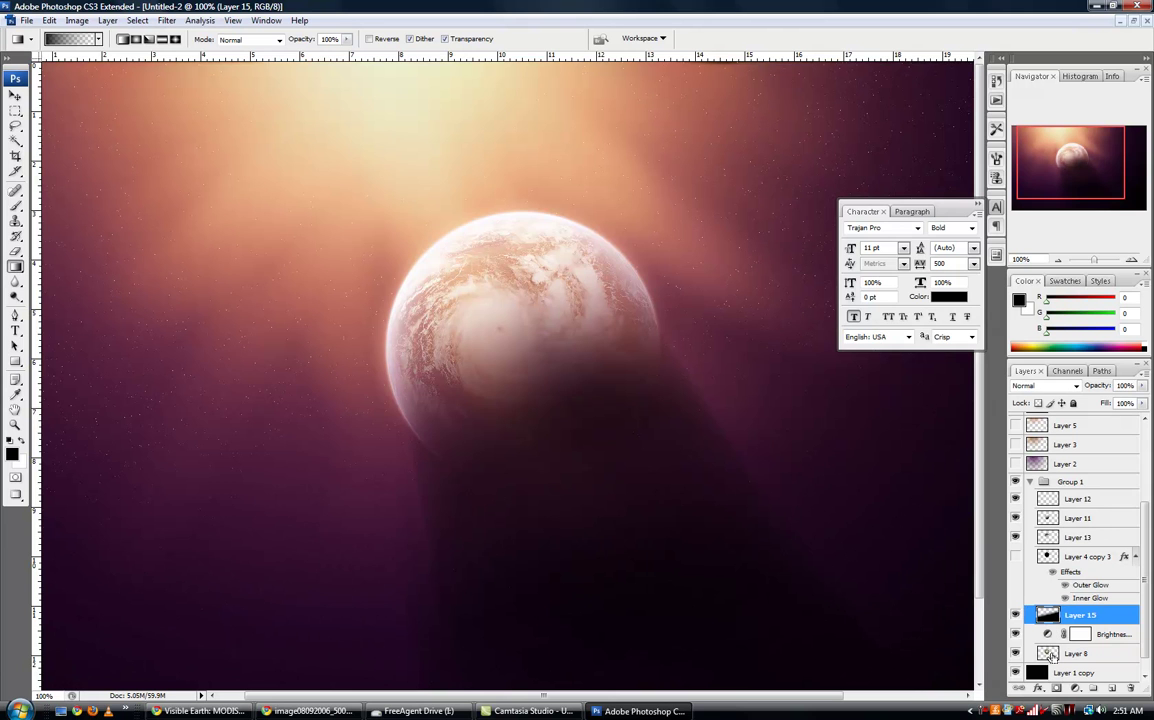
{"action": "left_click", "coordinate": [1047, 653], "text": "ctrl"}
{"action": "left_click", "coordinate": [1056, 689]}
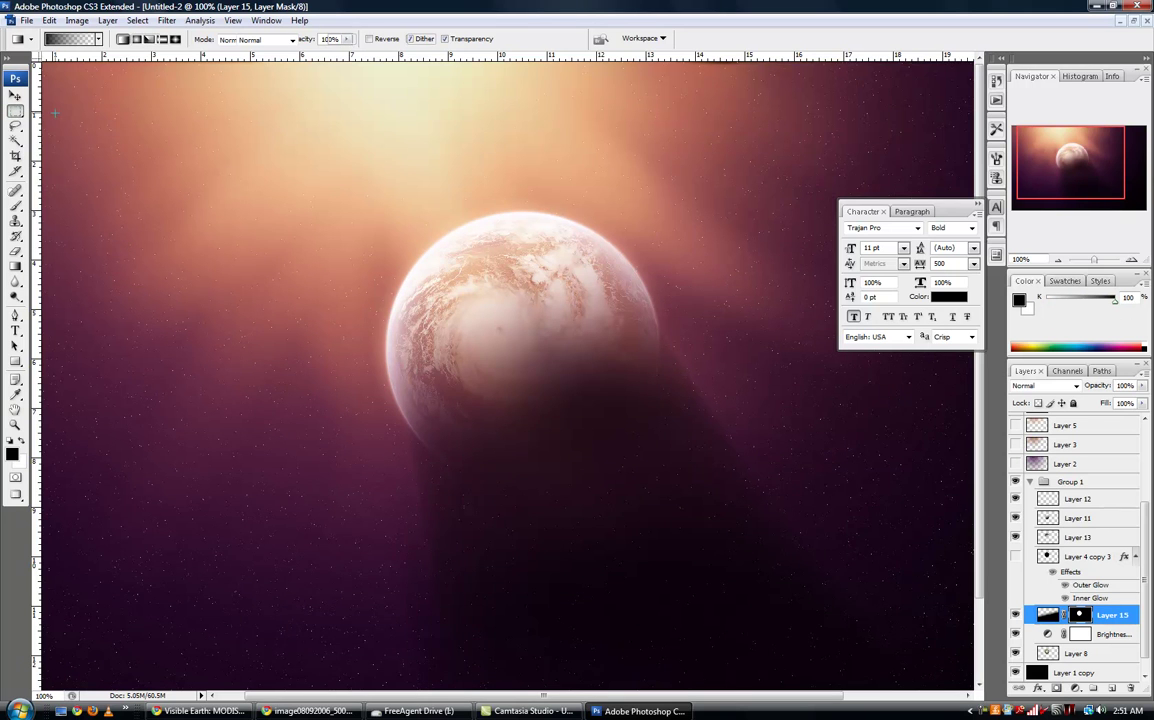
- Load the outline of the Layer 8 planet as a selection and add a new layer directly above Layer 11
{"action": "left_click", "coordinate": [16, 110]}
{"action": "scroll", "coordinate": [318, 237], "scroll_direction": "left", "scroll_amount": 2}
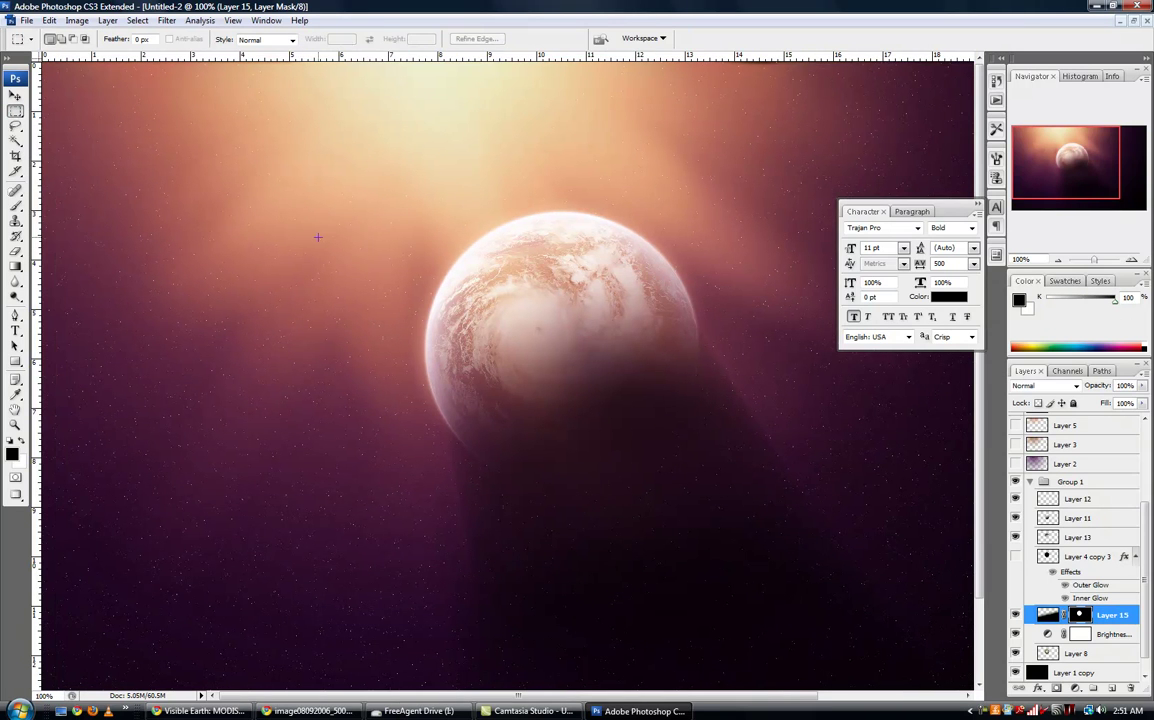
{"action": "left_click", "coordinate": [15, 93]}
{"action": "left_click", "coordinate": [550, 278], "text": "ctrl"}
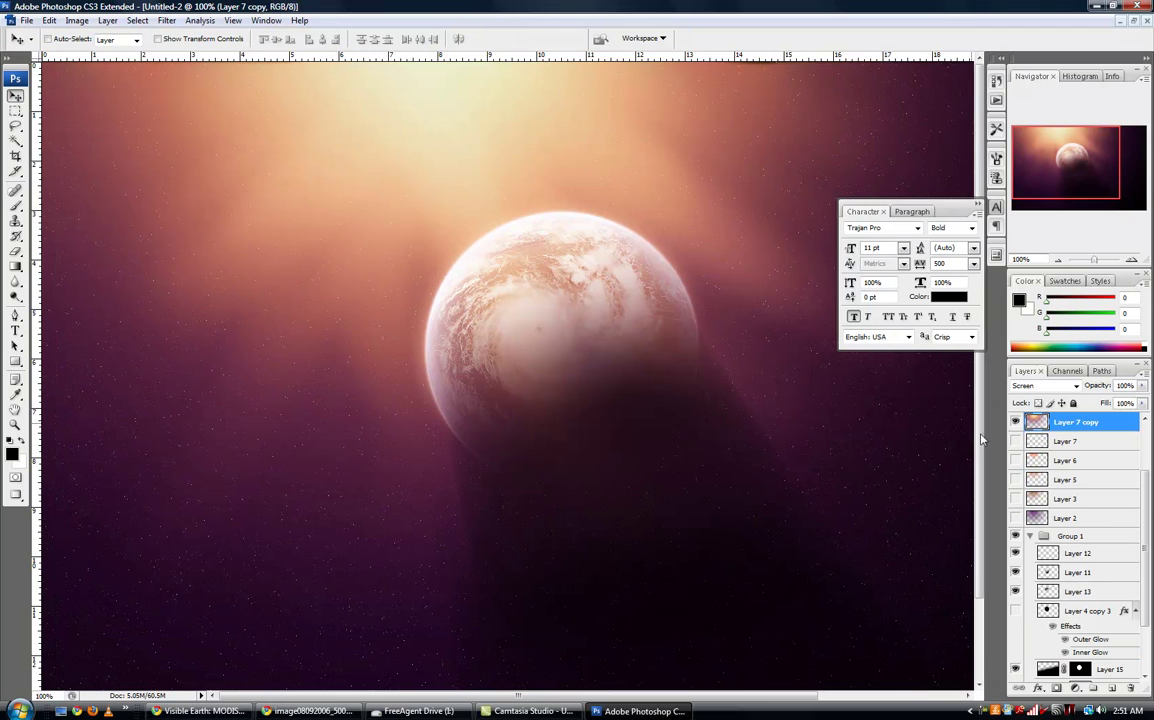
{"action": "left_click", "coordinate": [1061, 578]}
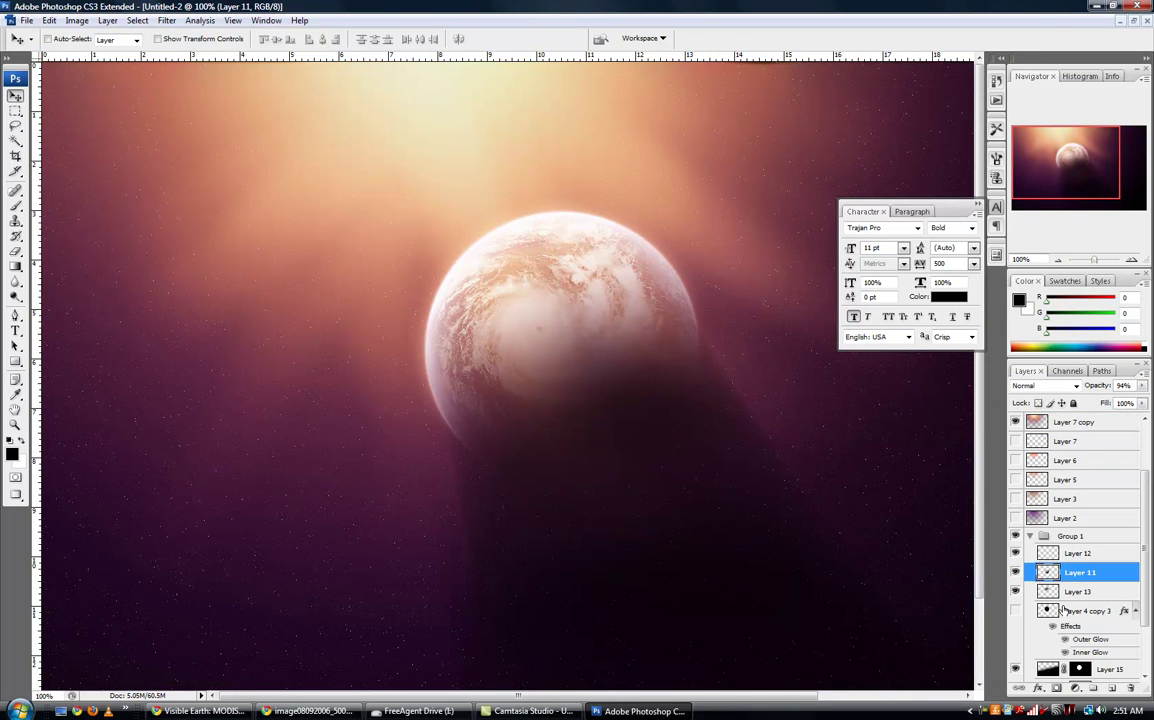
{"action": "scroll", "coordinate": [1055, 612], "scroll_direction": "down", "scroll_amount": 2}
{"action": "left_click", "coordinate": [1058, 633], "text": "ctrl"}
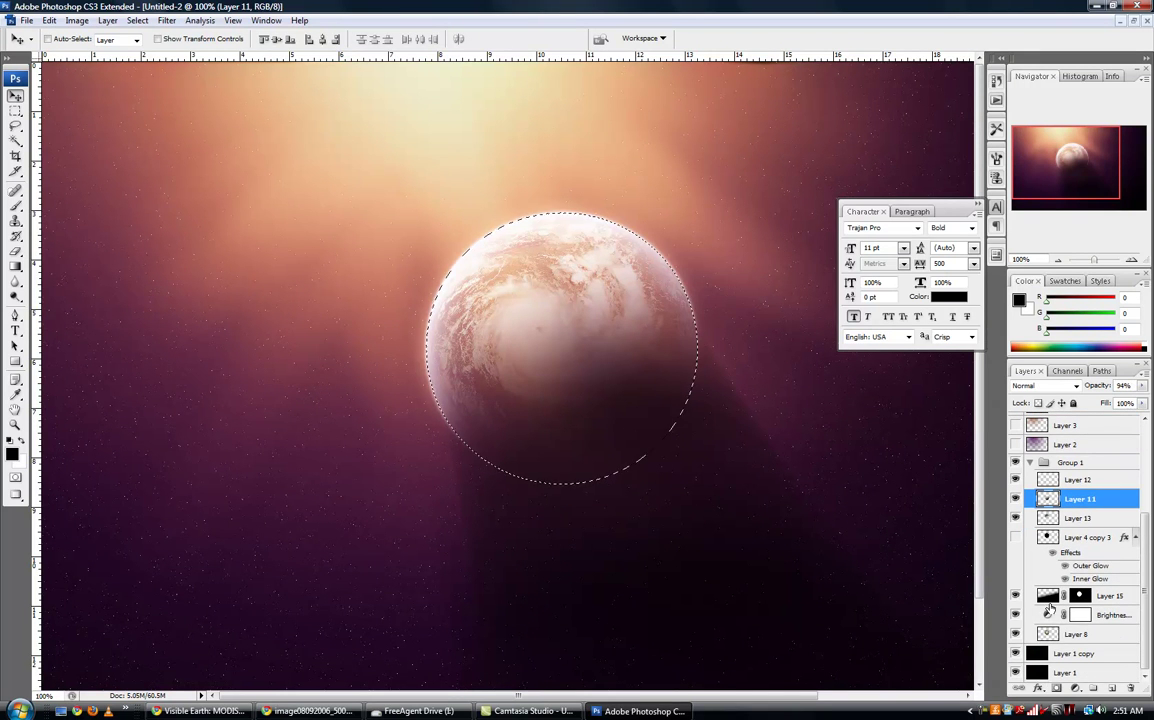
{"action": "left_click", "coordinate": [1108, 690]}
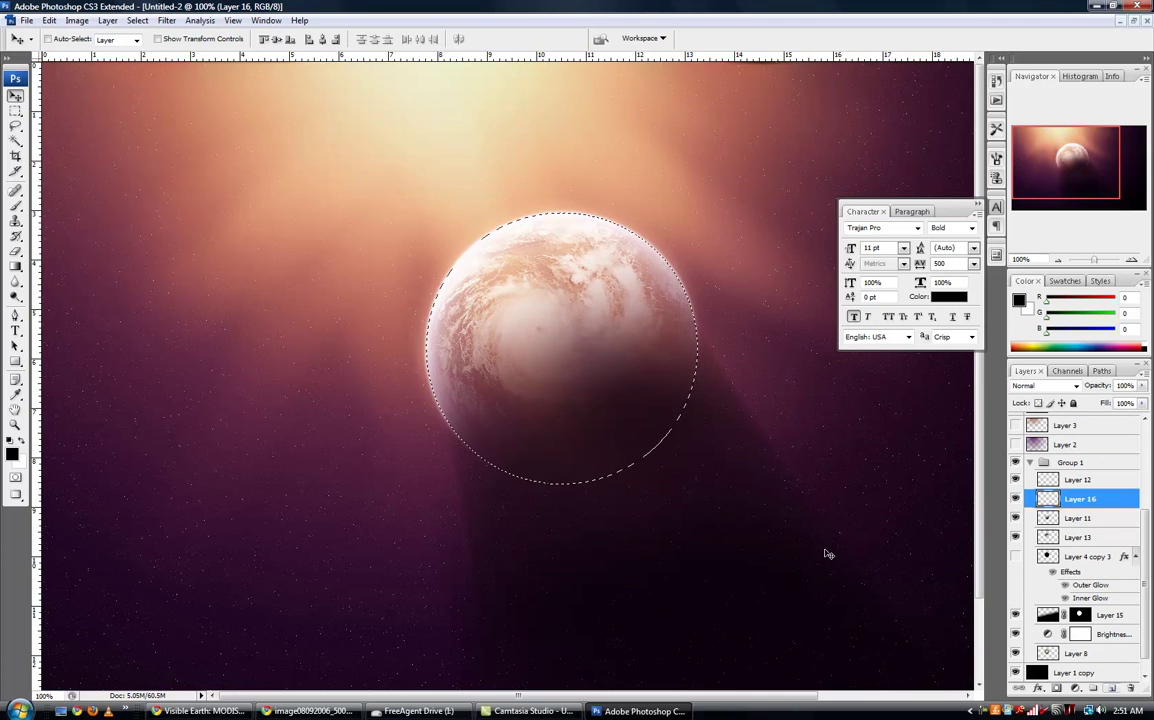
- Draw a white-to-transparent gradient over the planet's upper edge on Layer 16, set its blend mode to Overlay, and deselect
{"action": "left_click", "coordinate": [15, 265]}
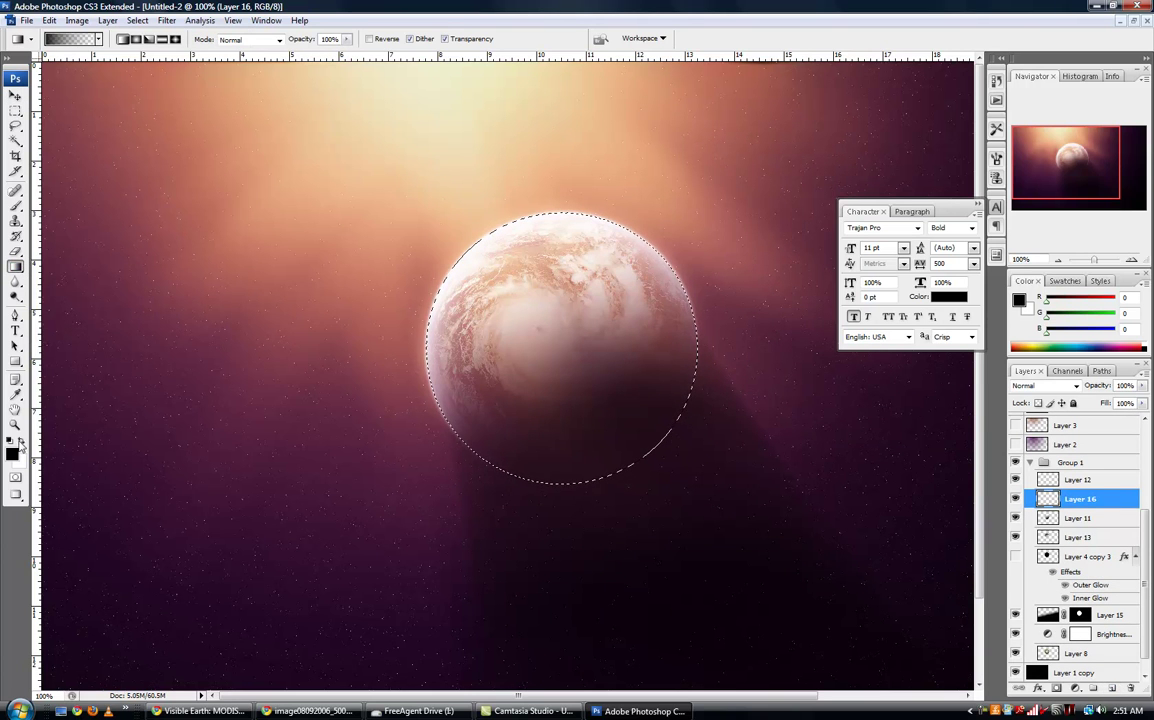
{"action": "key", "text": "x"}
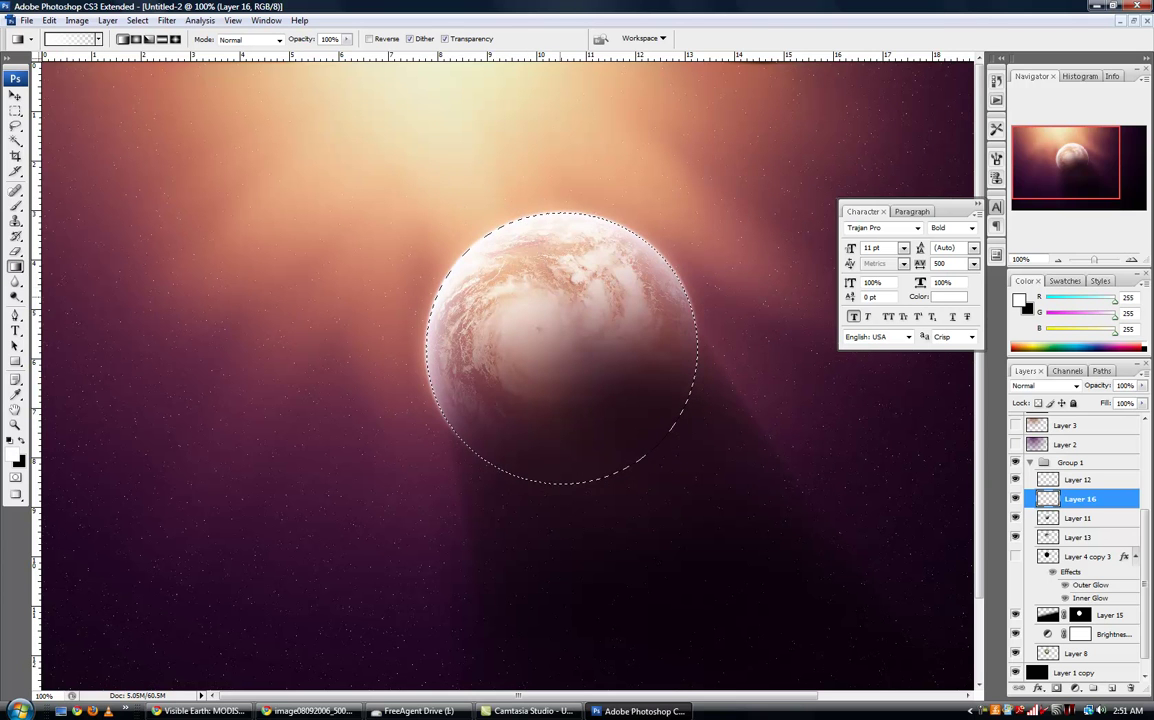
{"action": "left_click", "coordinate": [1070, 385]}
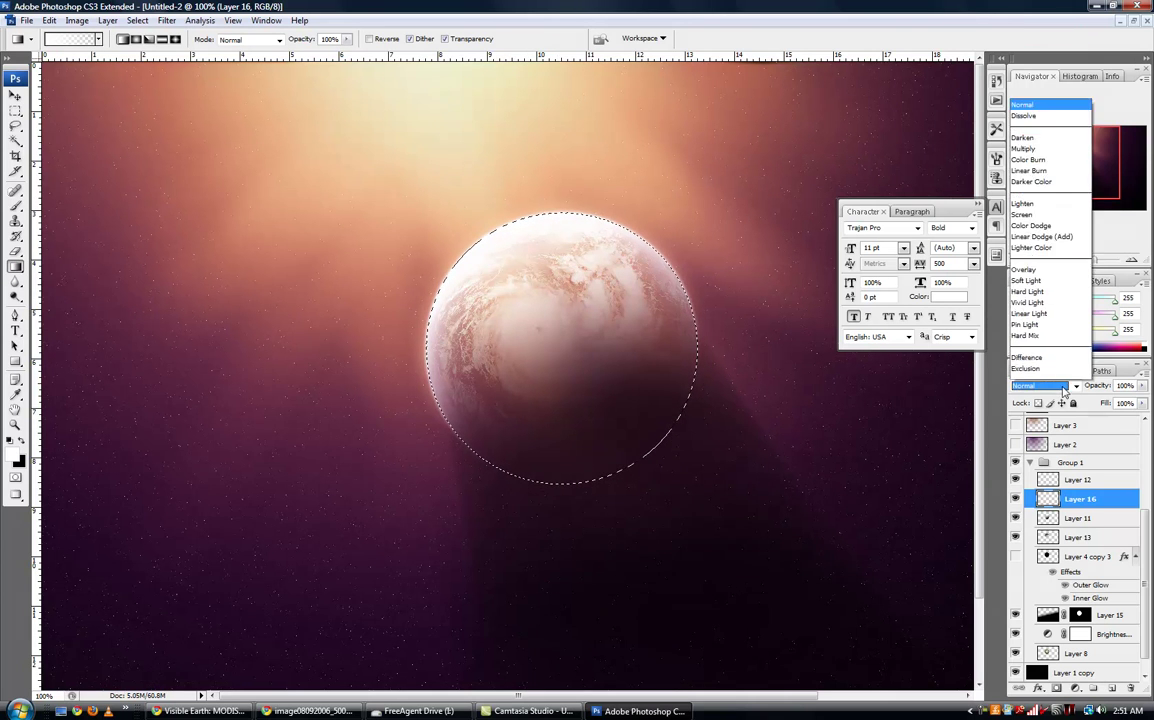
{"action": "left_click", "coordinate": [1037, 224]}
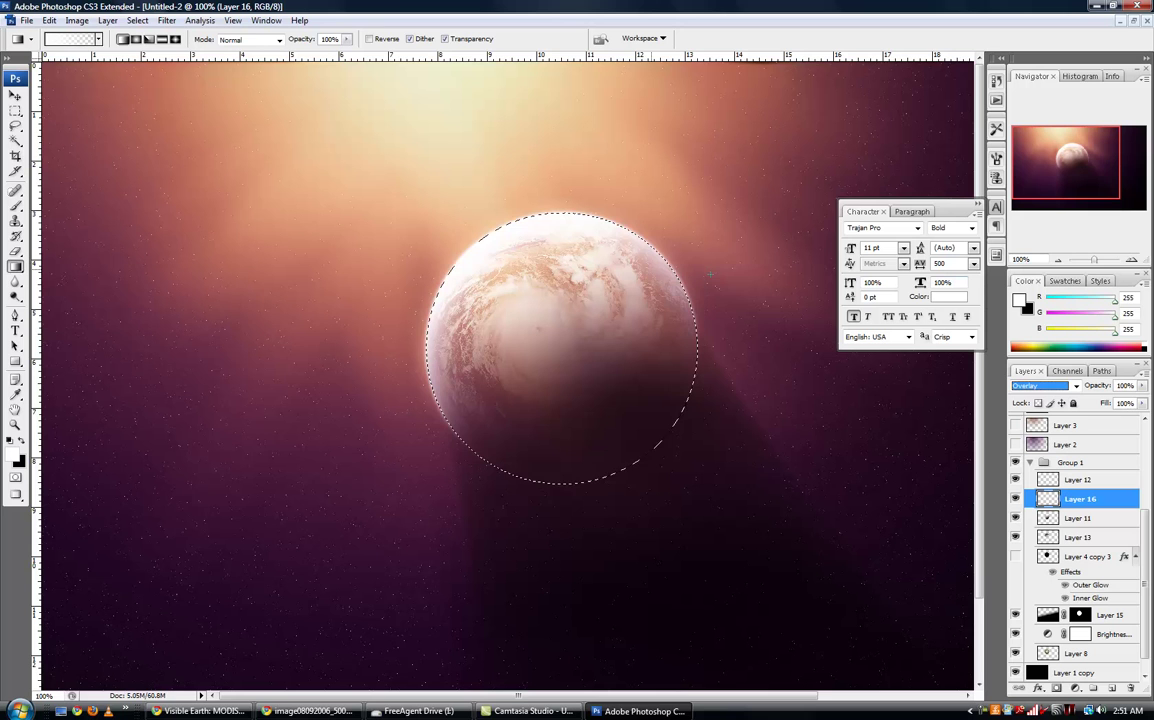
{"action": "left_click", "coordinate": [15, 110]}
{"action": "right_click", "coordinate": [15, 110]}
{"action": "left_click", "coordinate": [90, 108]}
{"action": "left_click", "coordinate": [143, 187]}
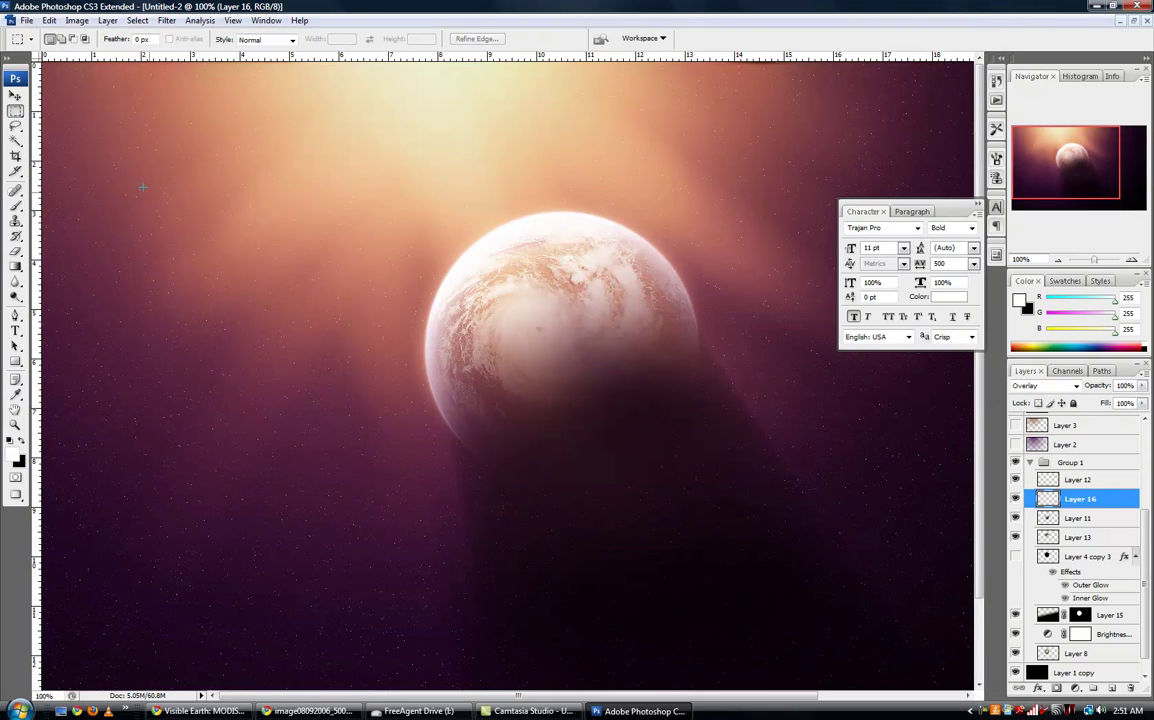
{"action": "left_click_drag", "start_coordinate": [192, 226], "coordinate": [130, 201]}
{"action": "left_click_drag", "start_coordinate": [378, 303], "coordinate": [408, 343]}
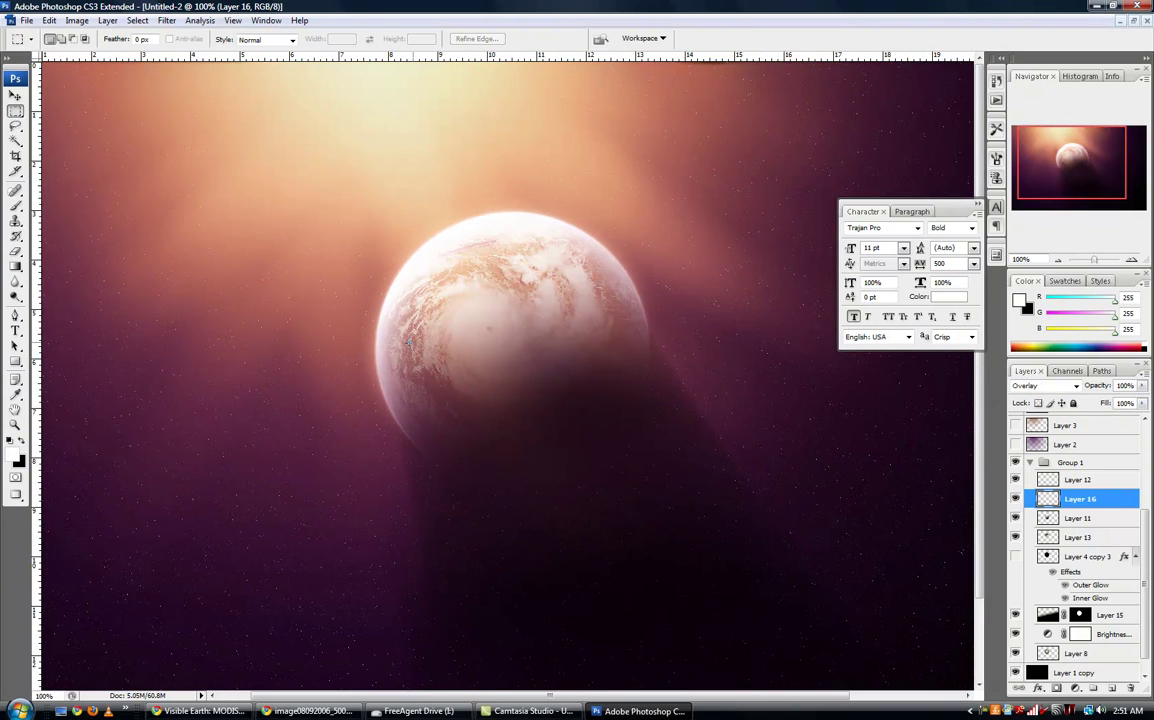
- Lower the opacity of Layer 16 to 36%
{"action": "left_click", "coordinate": [1142, 386]}
{"action": "left_click_drag", "start_coordinate": [1141, 402], "coordinate": [1098, 402]}
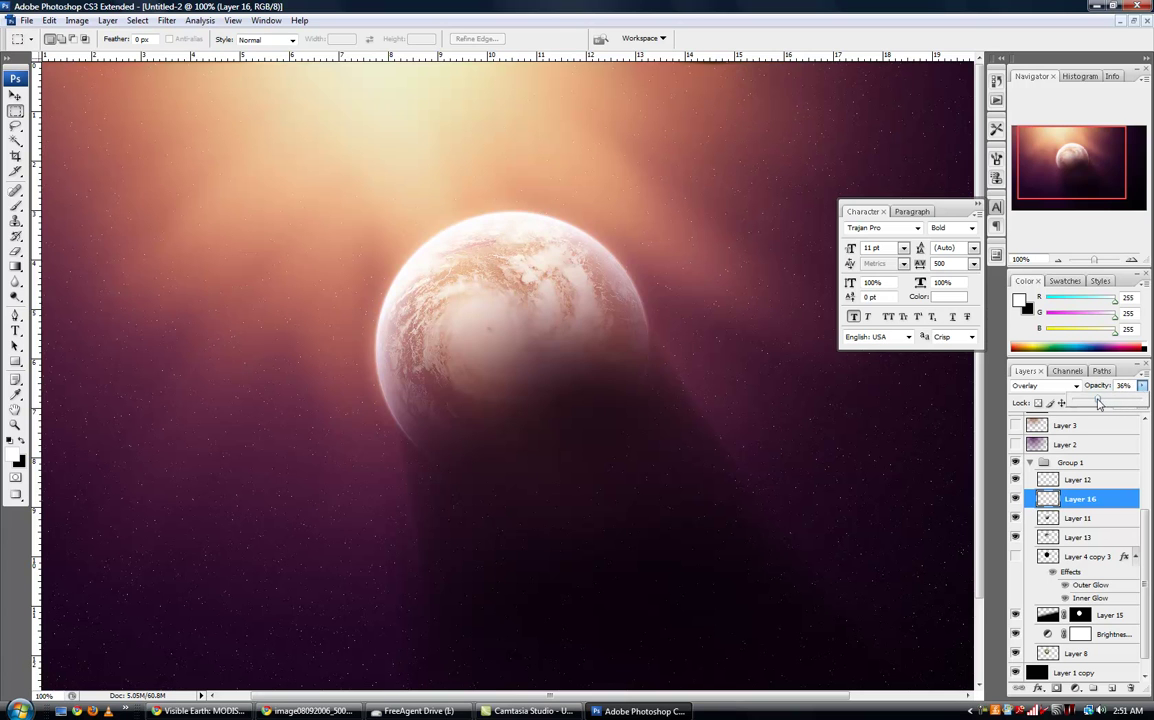
{"action": "left_click", "coordinate": [551, 300]}
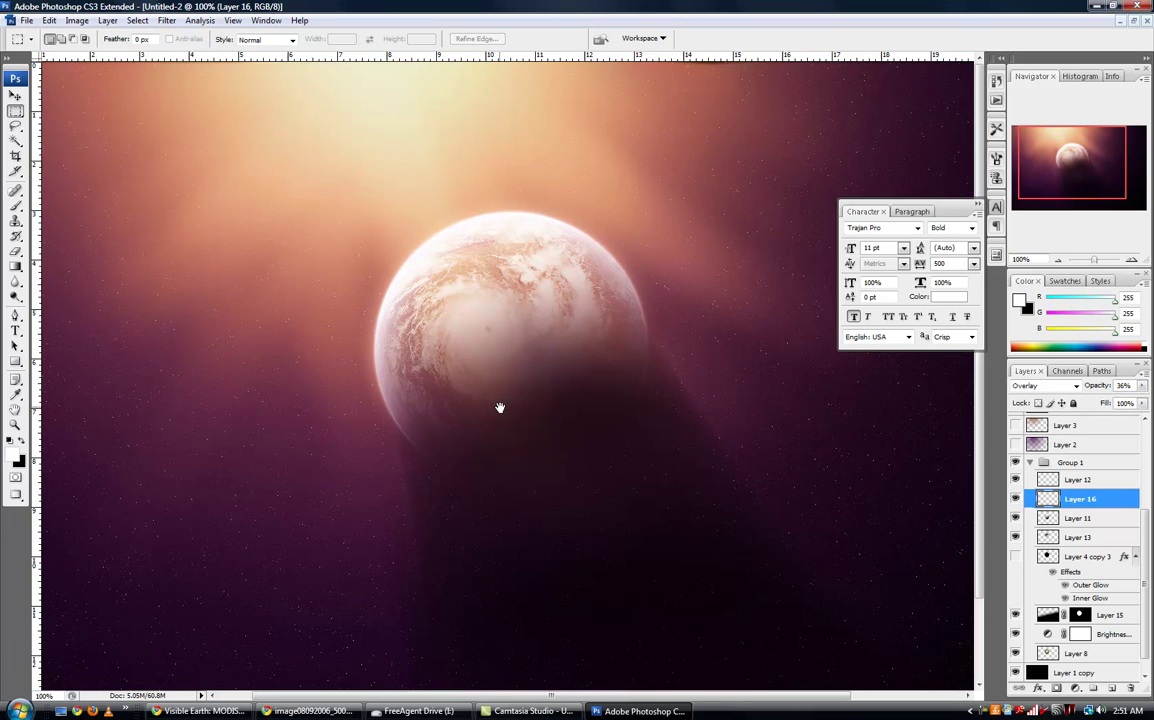
{"action": "left_click_drag", "start_coordinate": [500, 406], "coordinate": [496, 374]}
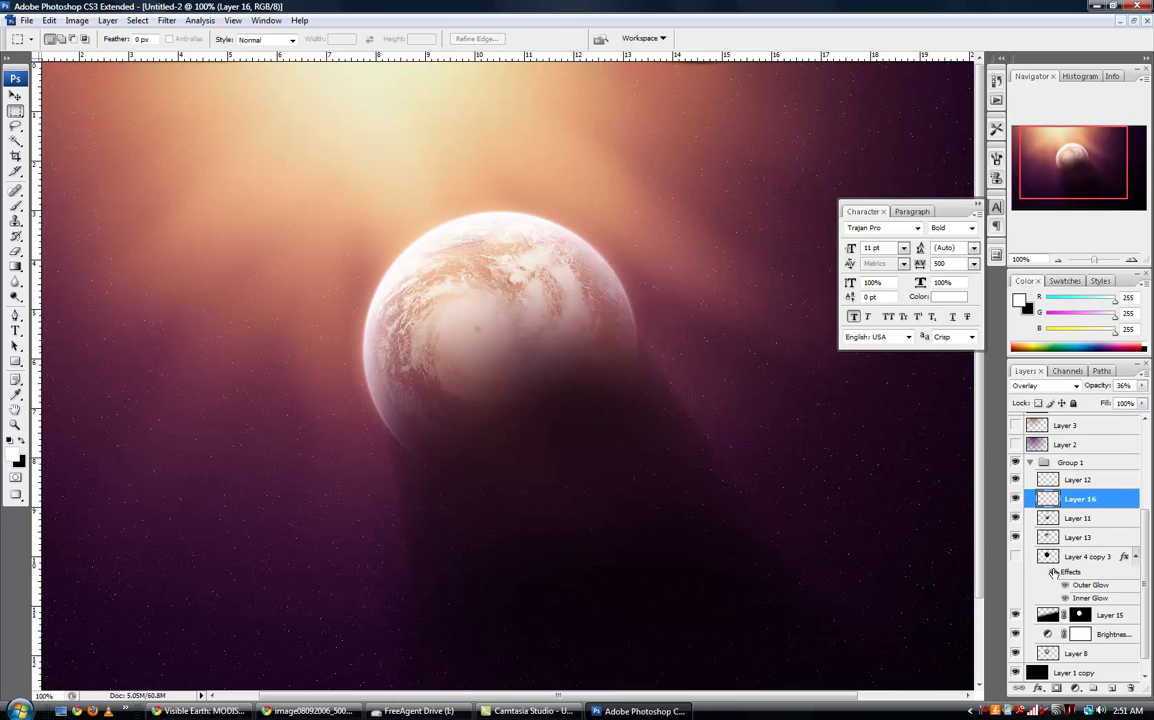
- Add a new layer directly above Layer 7 copy and pick a soft round 300 px brush for it
{"action": "scroll", "coordinate": [1080, 586], "scroll_direction": "down", "scroll_amount": 1}
{"action": "scroll", "coordinate": [1077, 582], "scroll_direction": "up", "scroll_amount": 4}
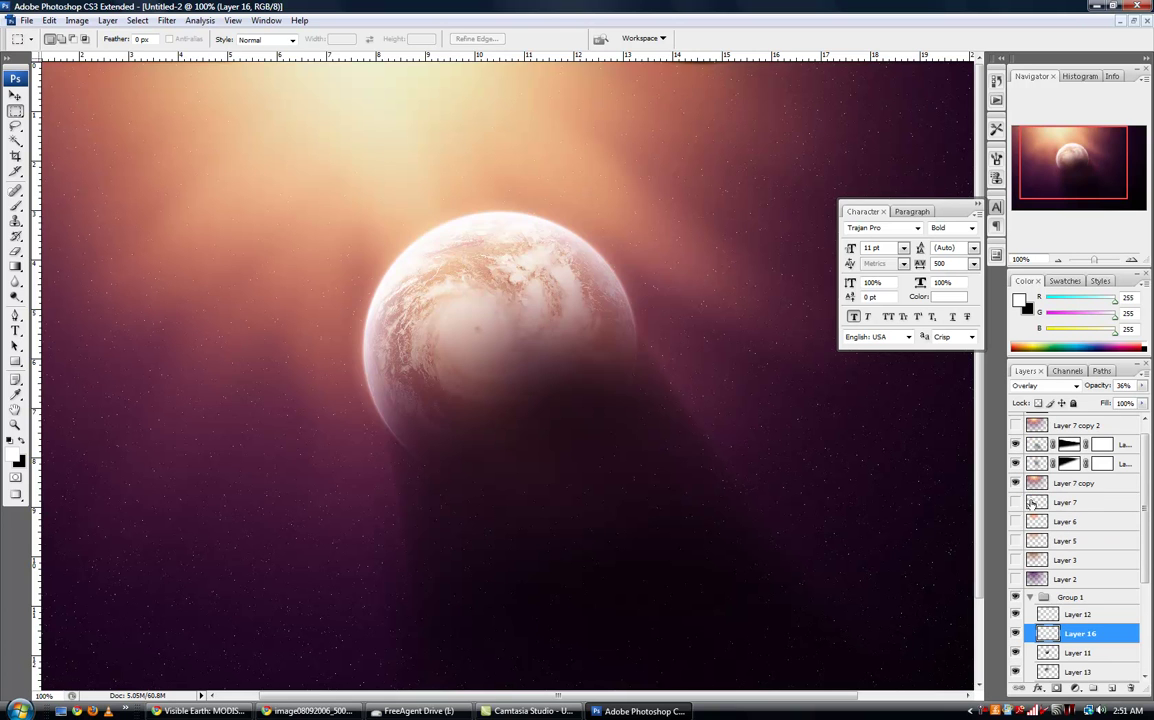
{"action": "left_click", "coordinate": [1034, 487]}
{"action": "left_click", "coordinate": [1111, 688]}
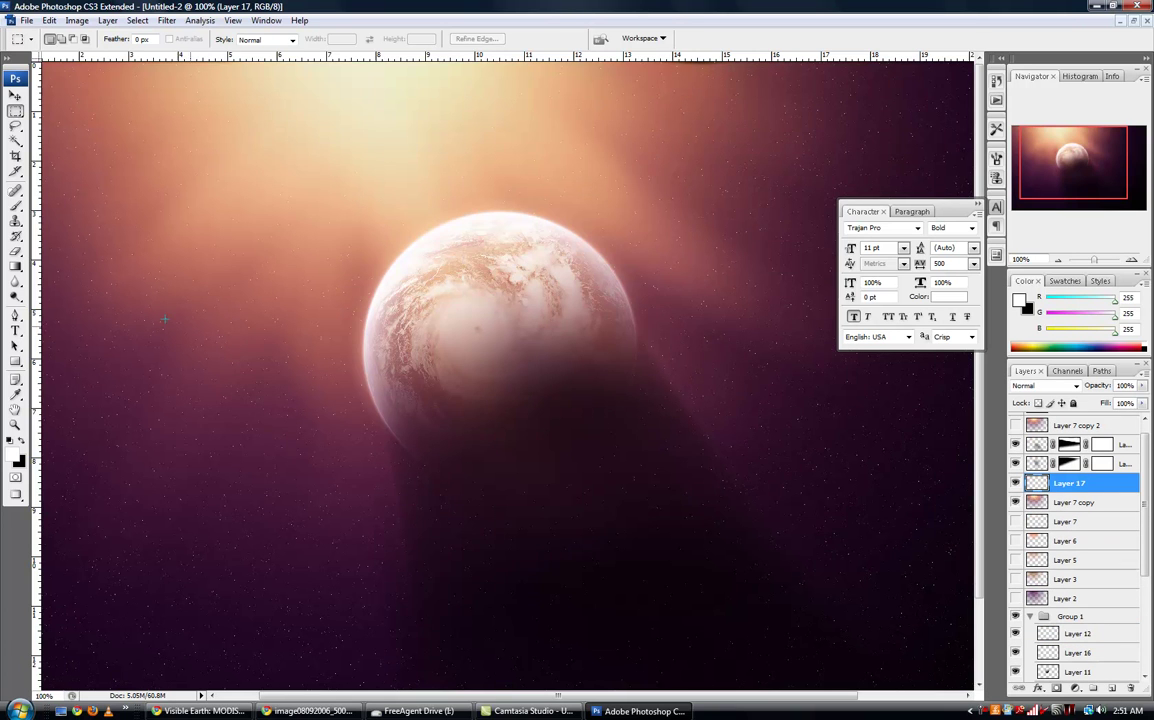
{"action": "left_click", "coordinate": [16, 206]}
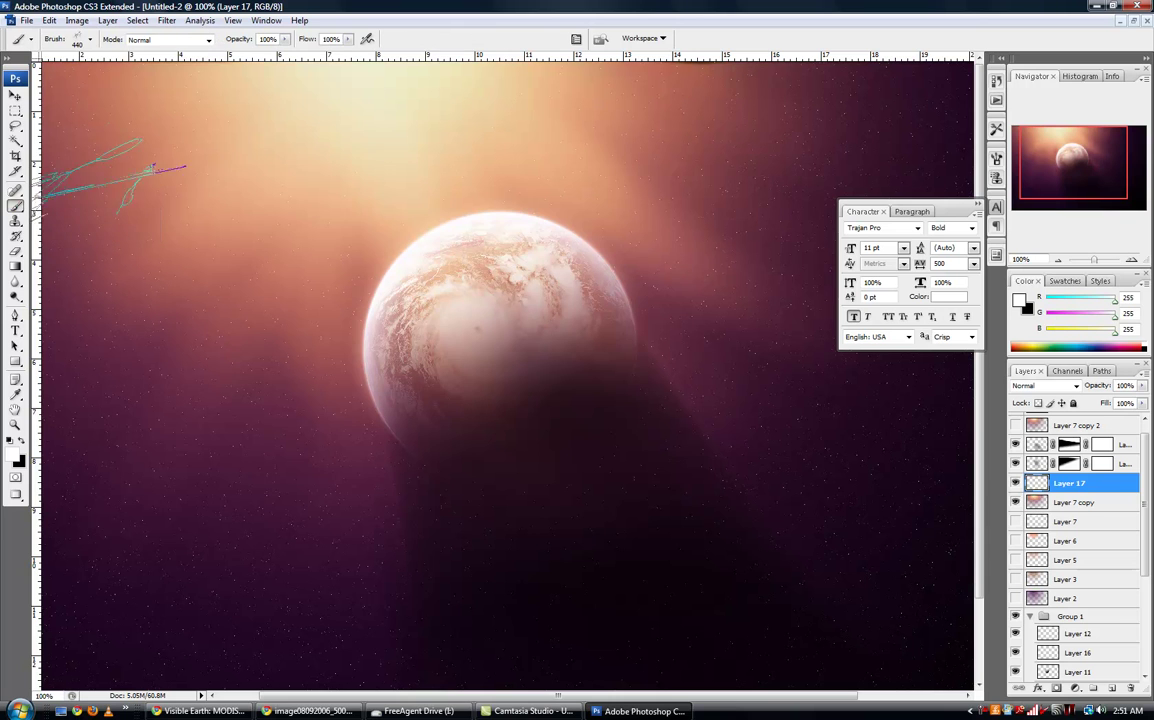
{"action": "left_click", "coordinate": [90, 40]}
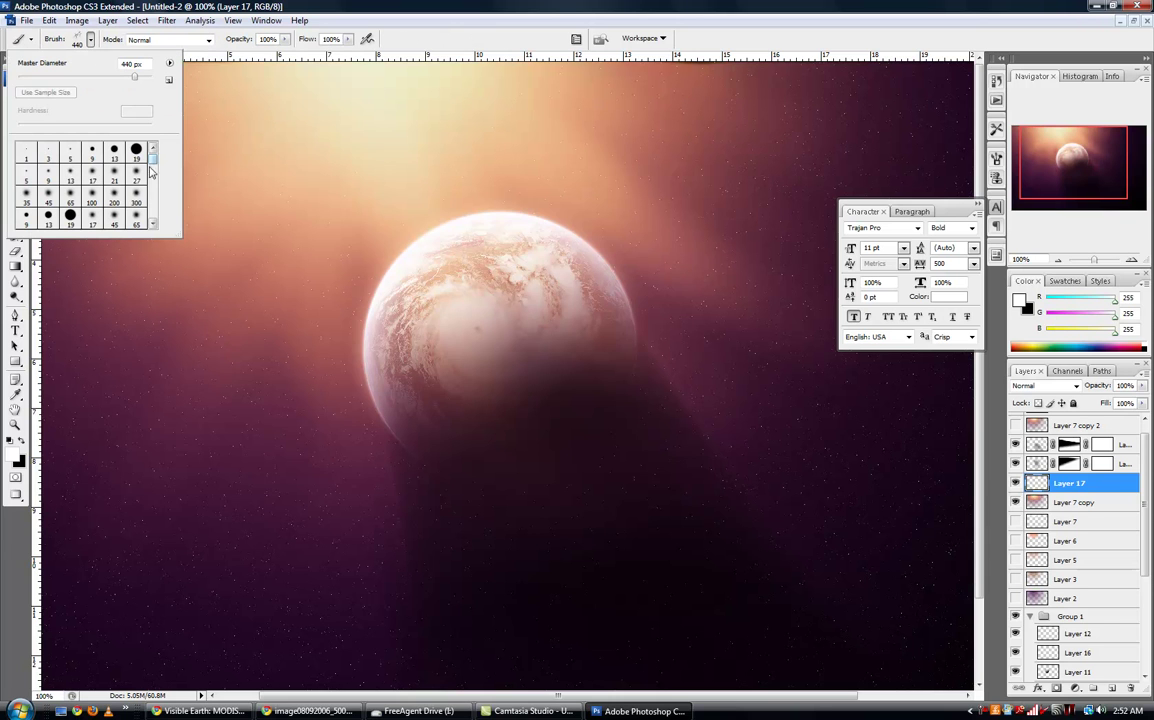
{"action": "left_click", "coordinate": [136, 196]}
- Paint one soft white dab at the image's top edge above the planet on Layer 17 and set the layer to Overlay
{"action": "left_click", "coordinate": [365, 110]}
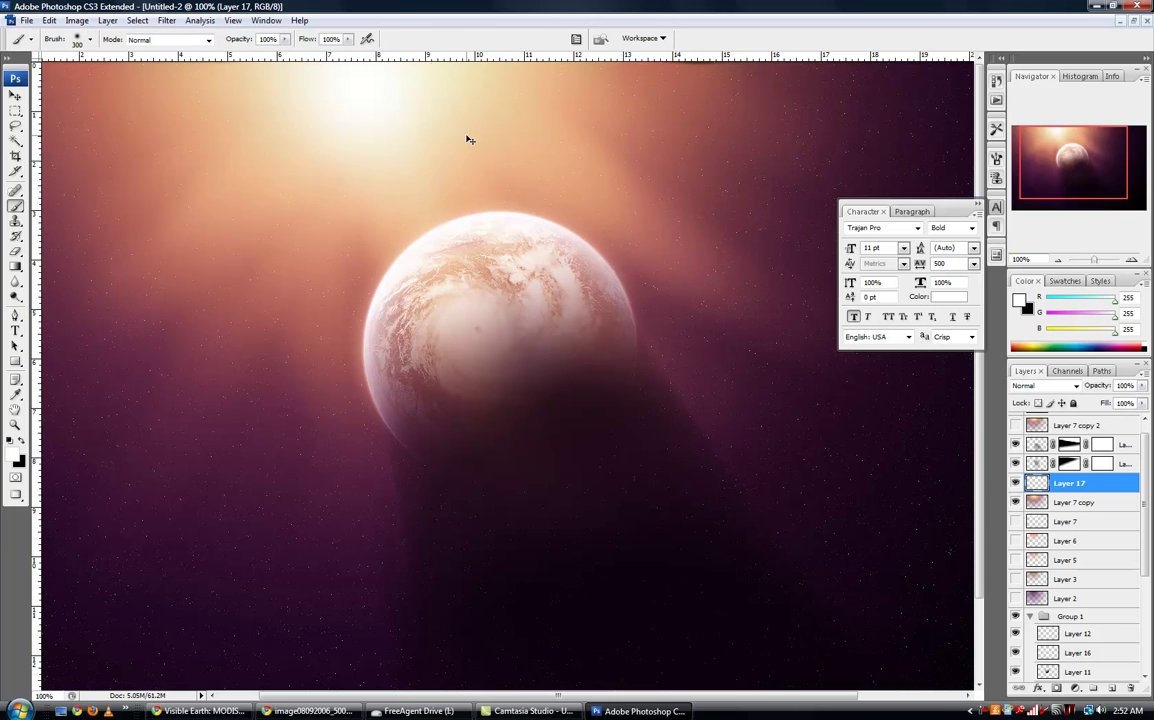
{"action": "key", "text": "ctrl+minus"}
{"action": "key", "text": "ctrl+minus"}
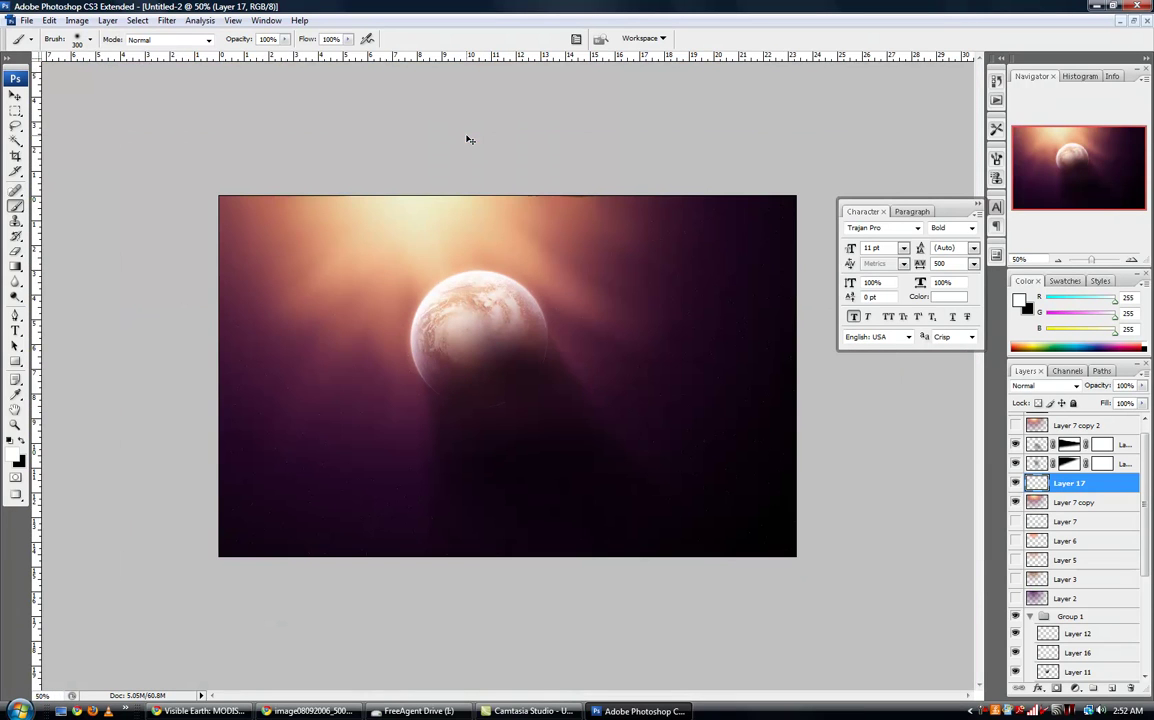
{"action": "left_click", "coordinate": [410, 197]}
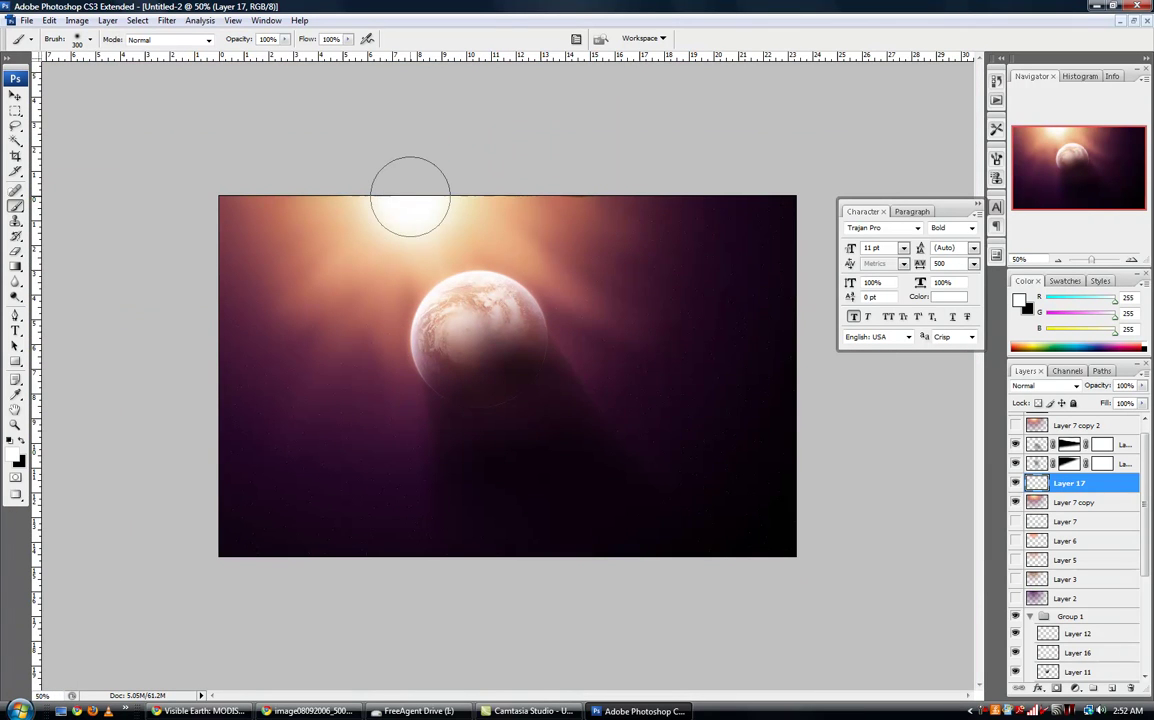
{"action": "left_click", "coordinate": [1045, 385]}
{"action": "left_click", "coordinate": [1024, 232]}
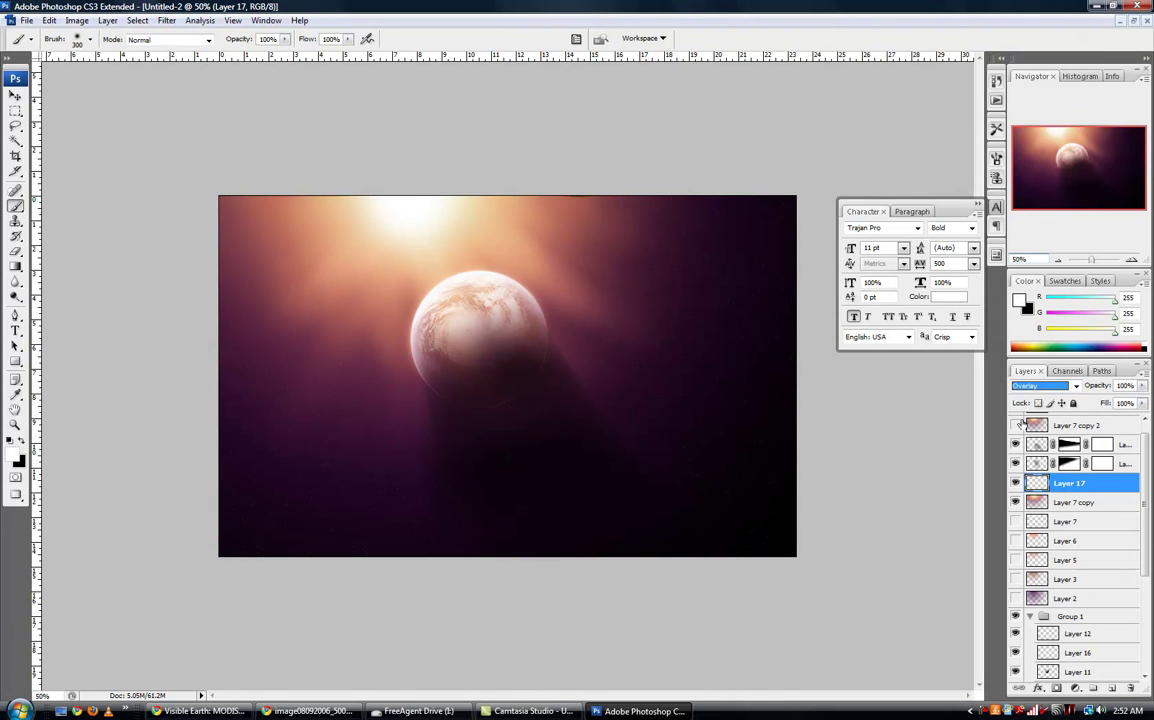
- Add a new layer above Layer 17, try a soft white dab over the planet's shadow, and undo the dab
{"action": "left_click", "coordinate": [1112, 688]}
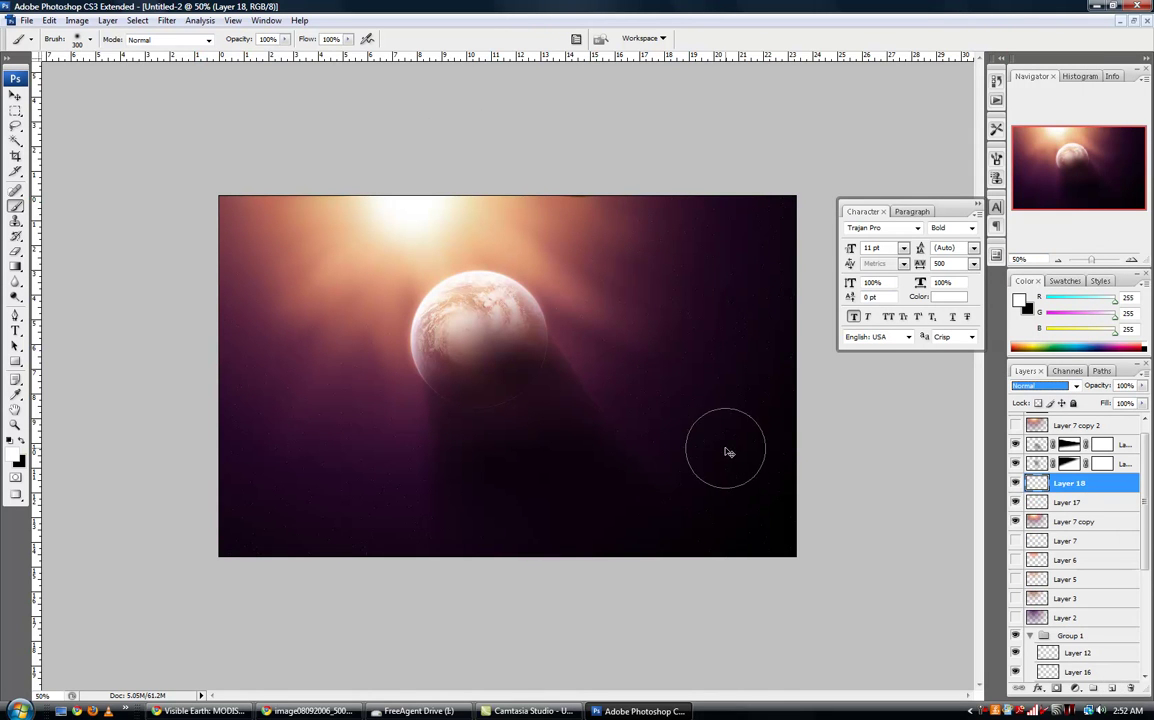
{"action": "key", "text": "ctrl+plus"}
{"action": "key", "text": "ctrl+plus"}
{"action": "key", "text": "ctrl+plus"}
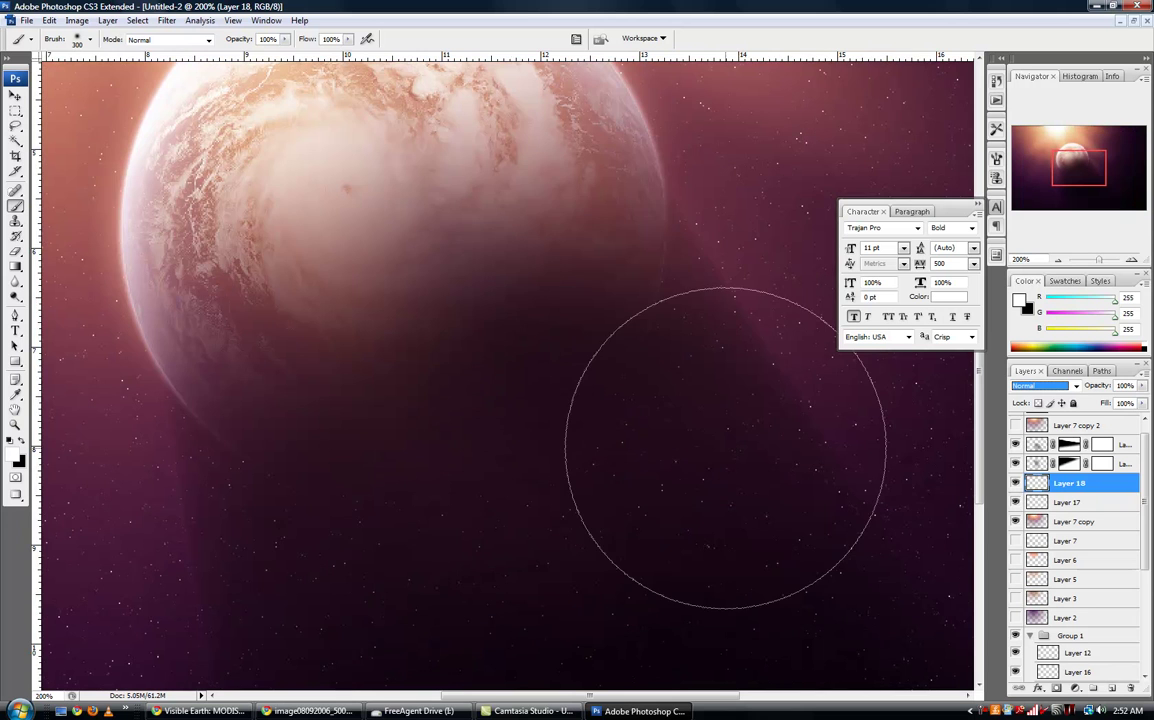
{"action": "key", "text": "ctrl+minus"}
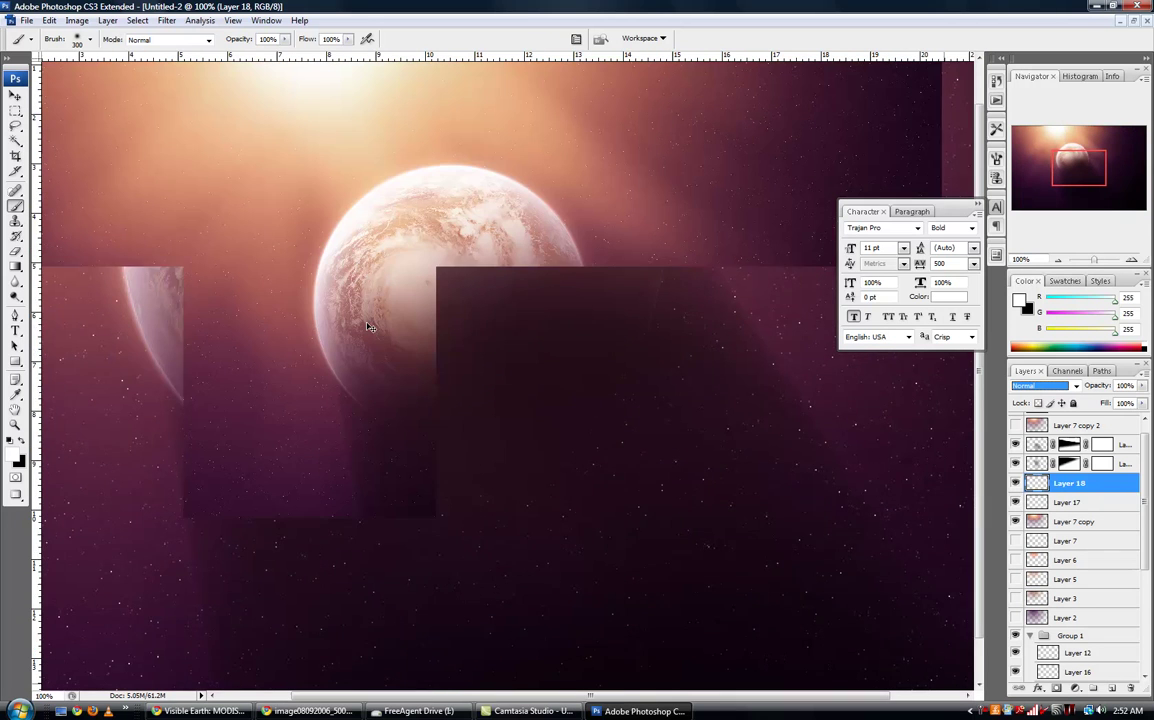
{"action": "left_click", "coordinate": [510, 390]}
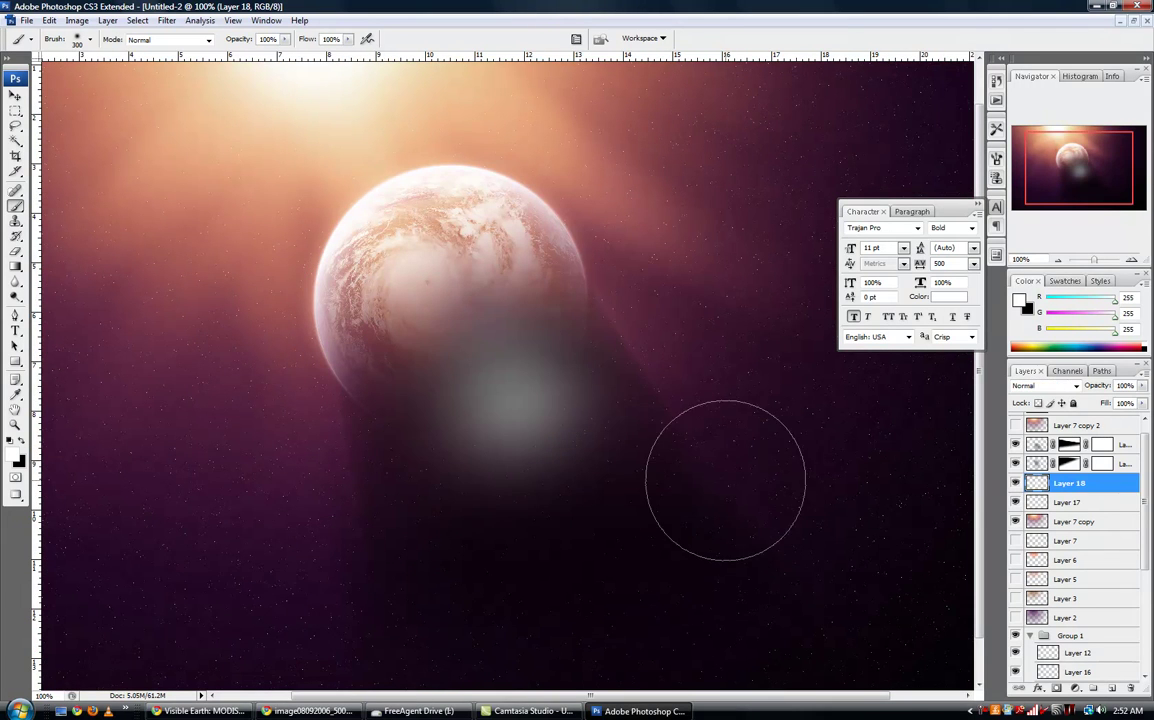
{"action": "key", "text": "ctrl+z"}
- Add a new layer above Layer 7 copy 2 and paint a soft white 300 px dab beside the planet's lower right edge
{"action": "scroll", "coordinate": [1040, 452], "scroll_direction": "up", "scroll_amount": 1}
{"action": "left_click", "coordinate": [1038, 444]}
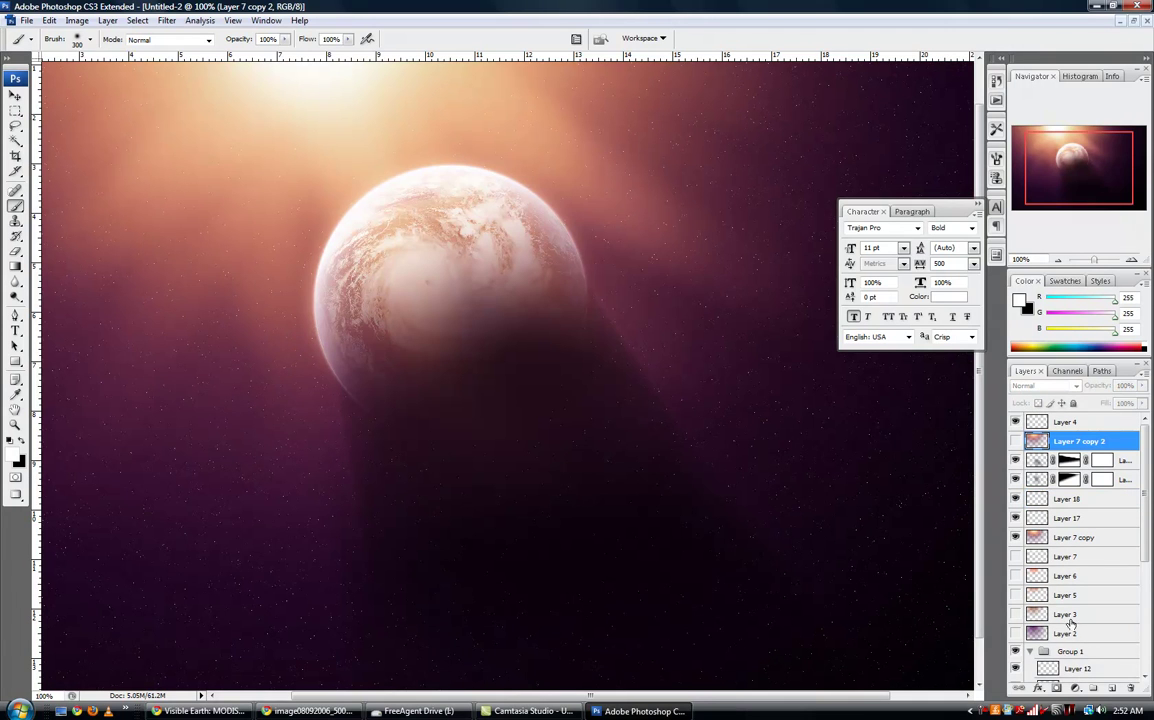
{"action": "left_click", "coordinate": [1112, 688]}
{"action": "left_click", "coordinate": [622, 361]}
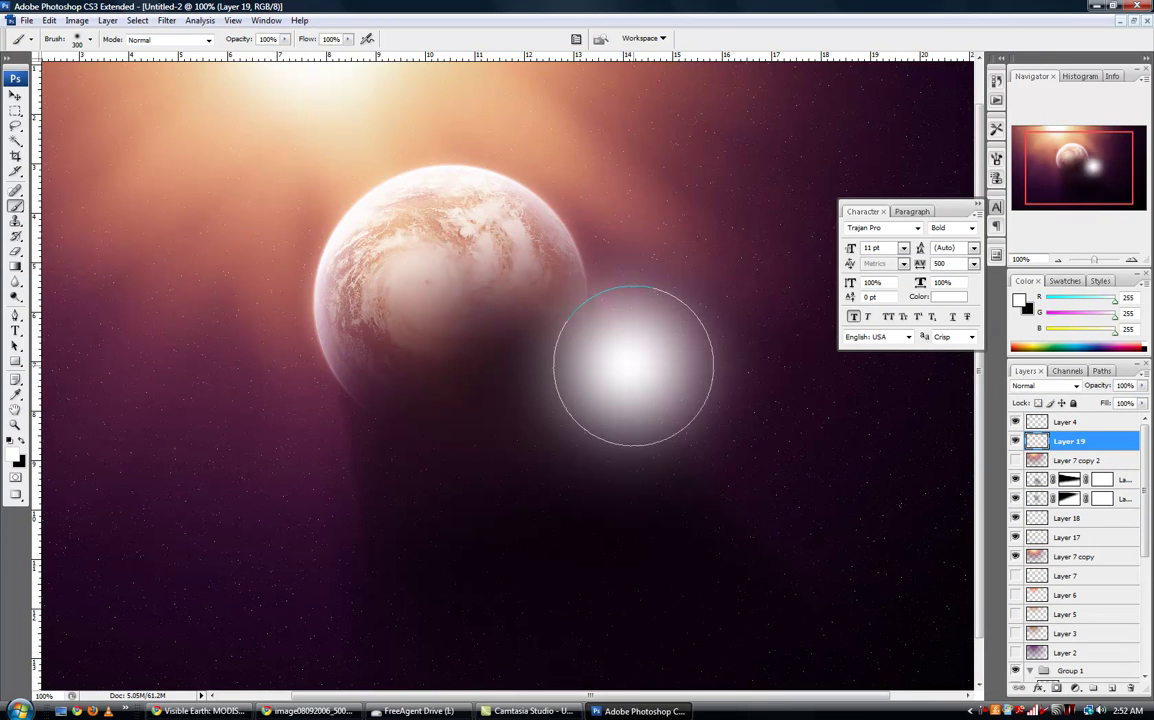
- Transform the Layer 19 dab into a diagonal light beam across the planet, 392.9% wide, 57.9% high and rotated 50°
{"action": "key", "text": "ctrl+t"}
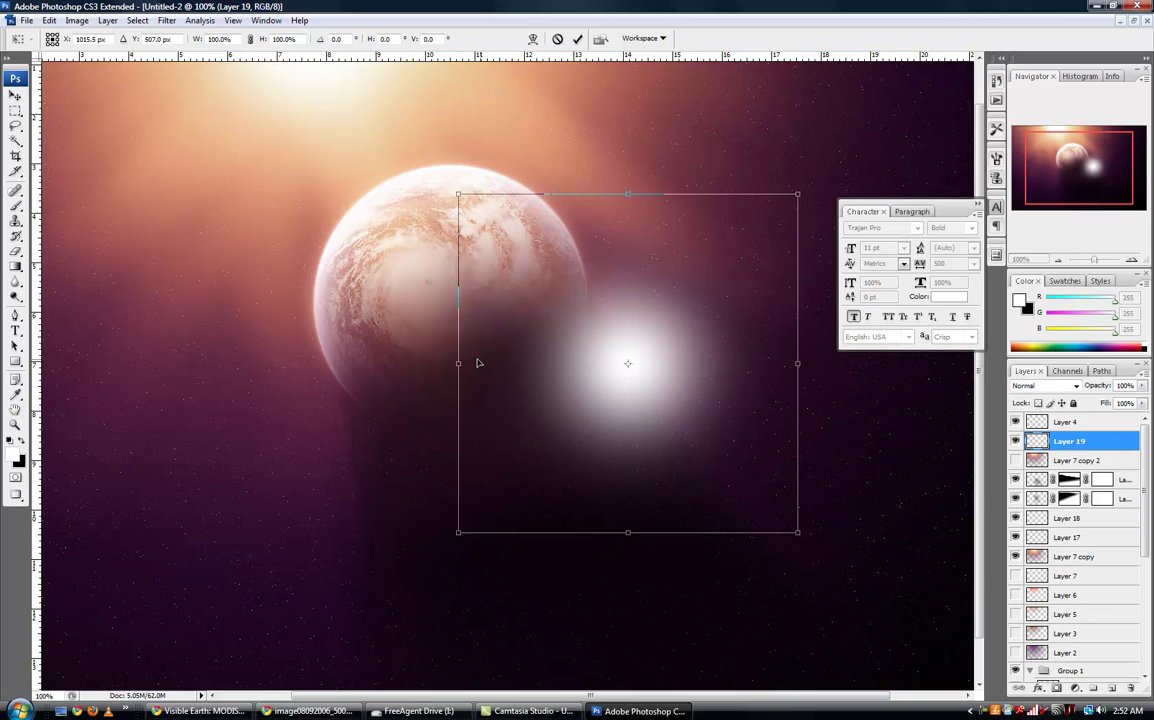
{"action": "left_click_drag", "start_coordinate": [460, 366], "coordinate": [15, 350]}
{"action": "left_click_drag", "start_coordinate": [669, 206], "coordinate": [675, 265]}
{"action": "left_click_drag", "start_coordinate": [536, 312], "coordinate": [425, 164]}
{"action": "left_click_drag", "start_coordinate": [575, 126], "coordinate": [733, 234]}
{"action": "left_click_drag", "start_coordinate": [486, 234], "coordinate": [376, 78]}
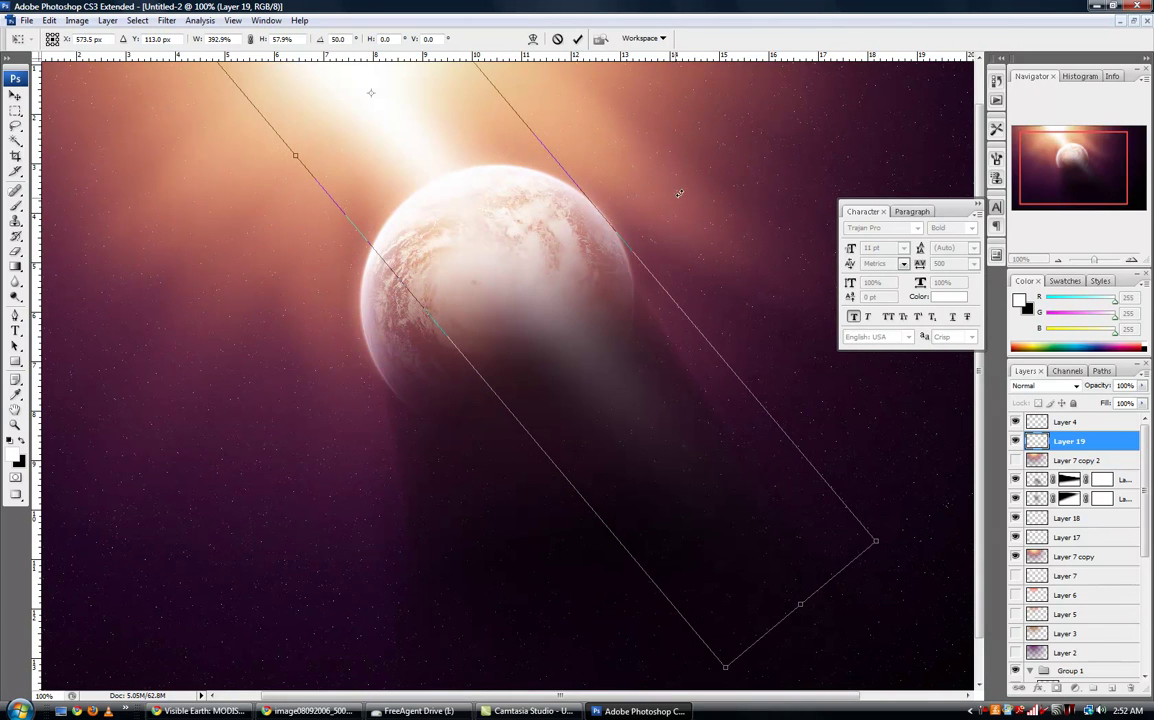
{"action": "left_click", "coordinate": [577, 41]}
{"action": "left_click_drag", "start_coordinate": [496, 113], "coordinate": [564, 174]}
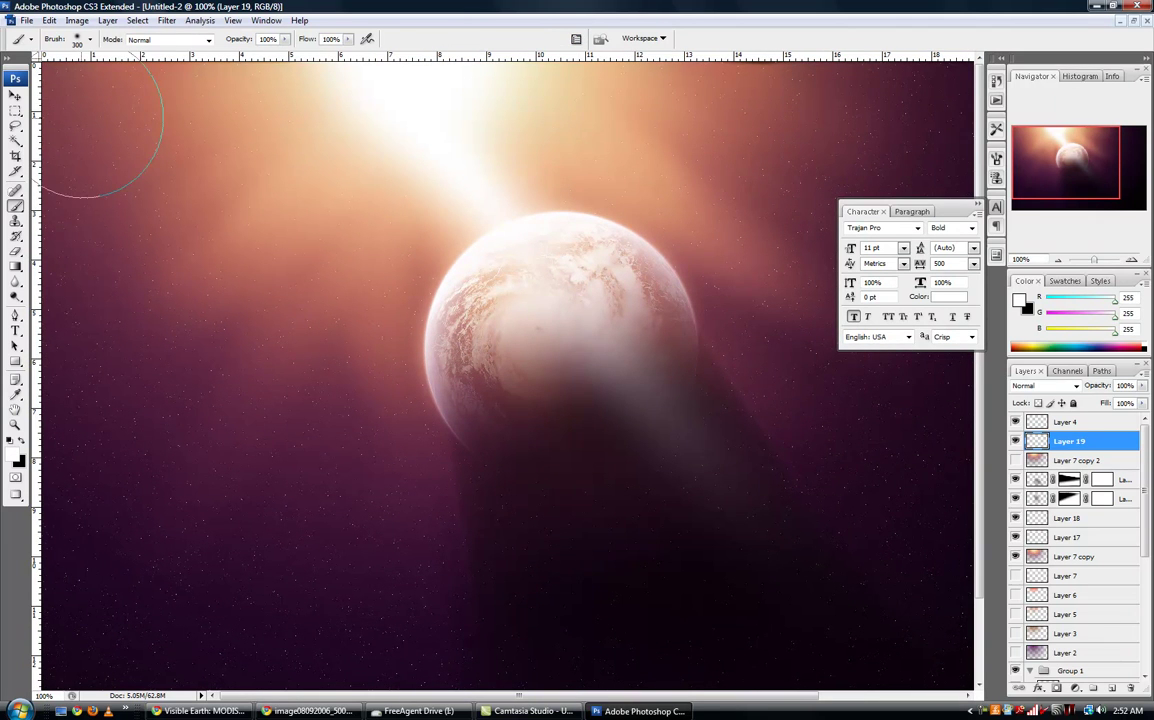
- Move the light beam to the planet's upper right edge and set Layer 19's blend mode to Overlay
{"action": "left_click", "coordinate": [15, 95]}
{"action": "left_click_drag", "start_coordinate": [340, 138], "coordinate": [452, 94]}
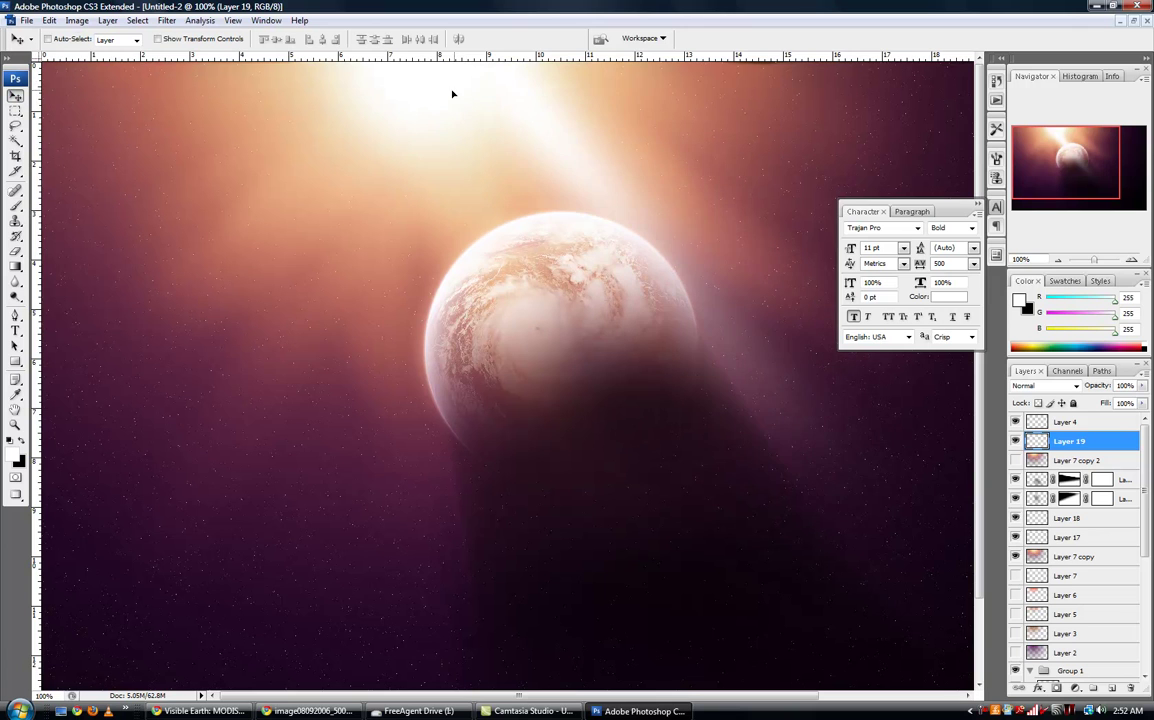
{"action": "left_click", "coordinate": [1025, 386]}
{"action": "left_click", "coordinate": [945, 208]}
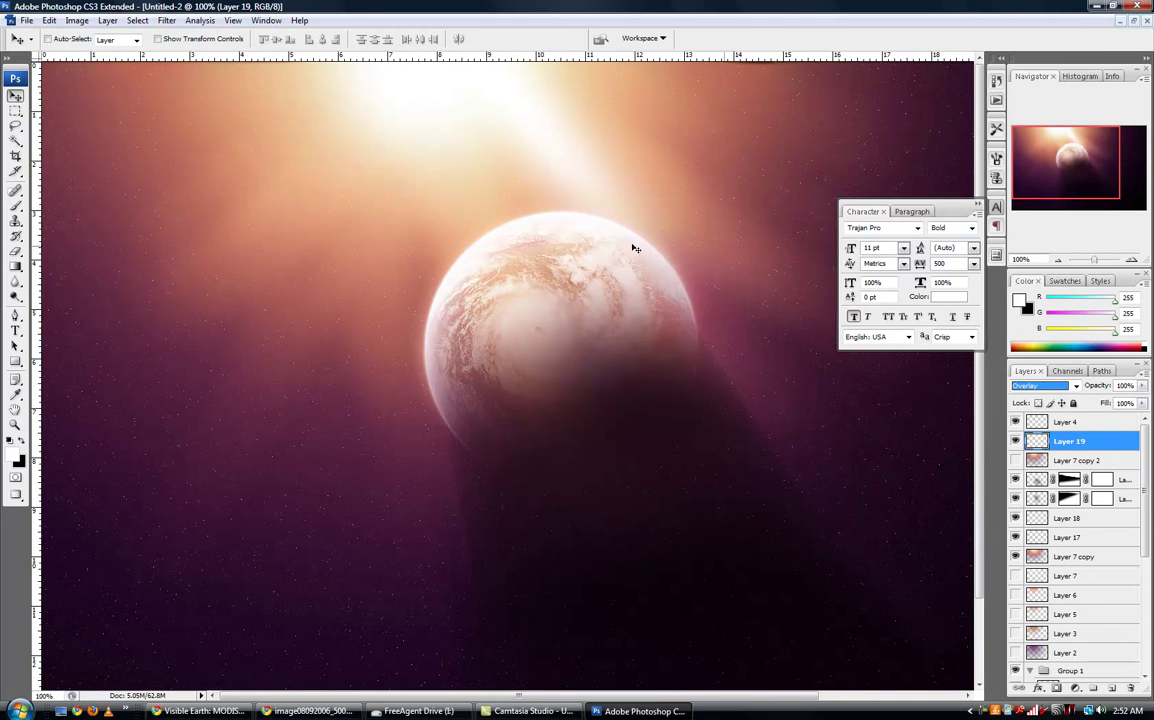
- Duplicate the Layer 19 light beam and move the copy to the upper left of the planet
{"action": "left_click_drag", "start_coordinate": [543, 255], "coordinate": [460, 257]}
{"action": "key", "text": "ctrl+j"}
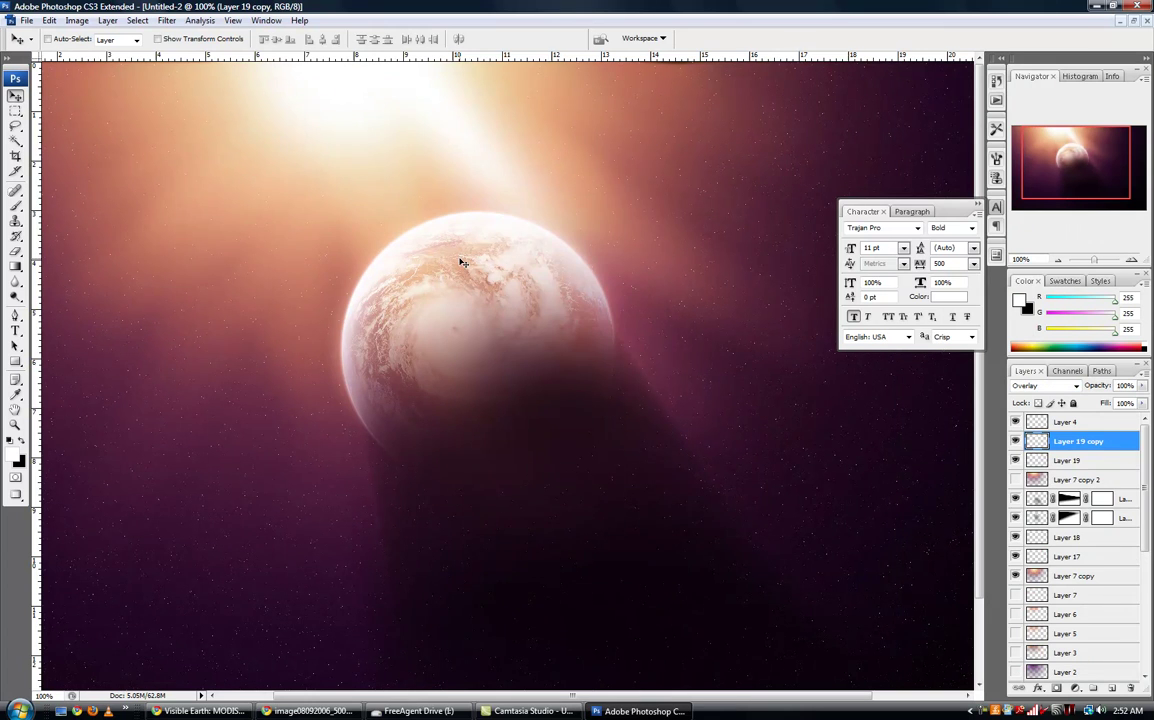
{"action": "left_click_drag", "start_coordinate": [355, 180], "coordinate": [366, 216]}
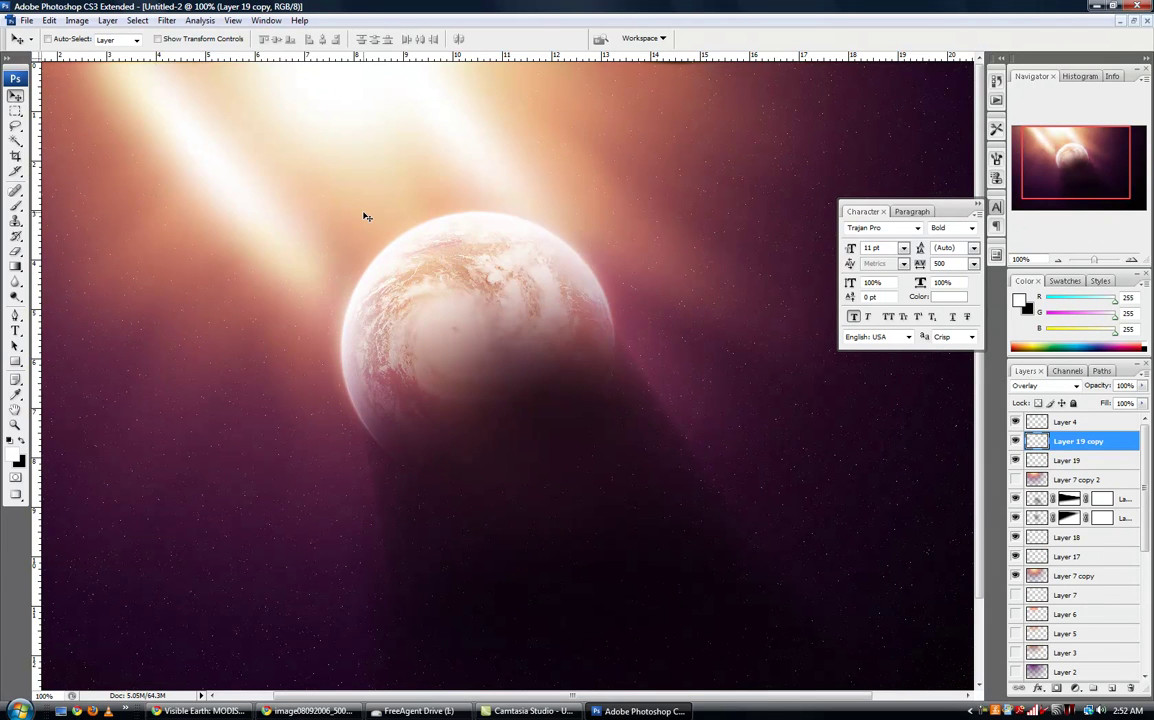
- Rotate the Layer 19 copy light beam to a steeper angle and move it against the planet's upper left edge
{"action": "key", "text": "ctrl+t"}
{"action": "left_click_drag", "start_coordinate": [695, 188], "coordinate": [414, 402]}
{"action": "left_click_drag", "start_coordinate": [305, 350], "coordinate": [428, 296]}
{"action": "left_click", "coordinate": [578, 39]}
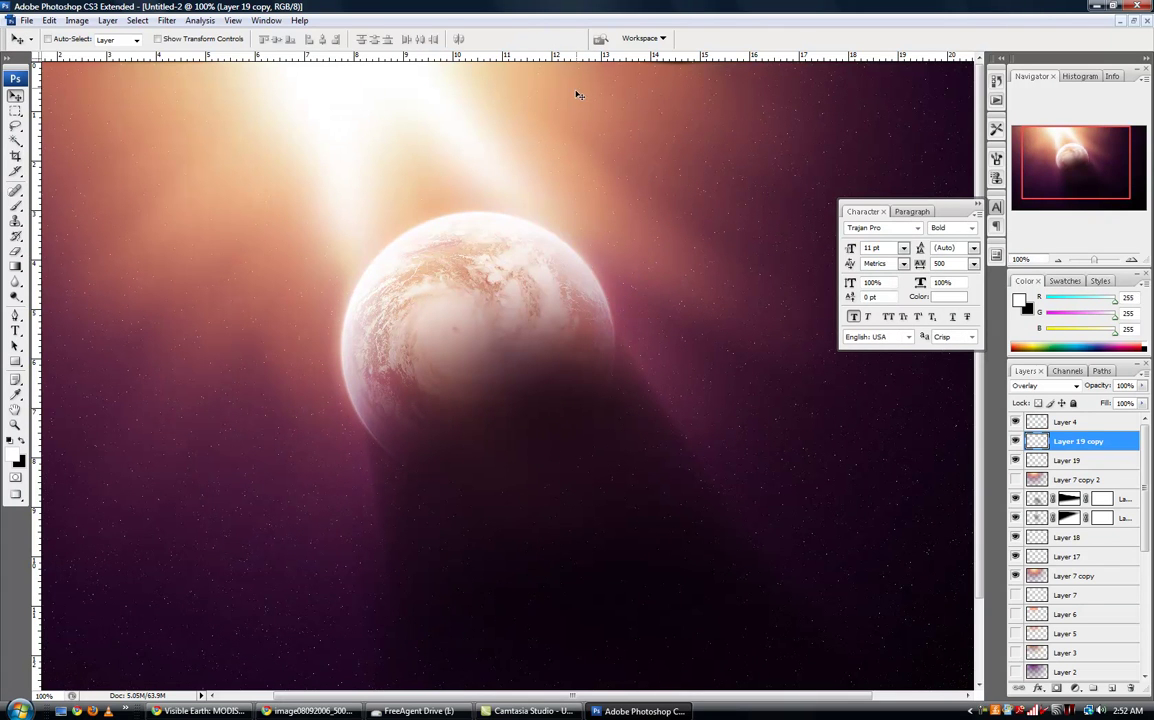
- Duplicate the Layer 19 copy beam, rotate the duplicate to about -11.7° and place it above the planet's upper right edge
{"action": "key", "text": "ctrl+j"}
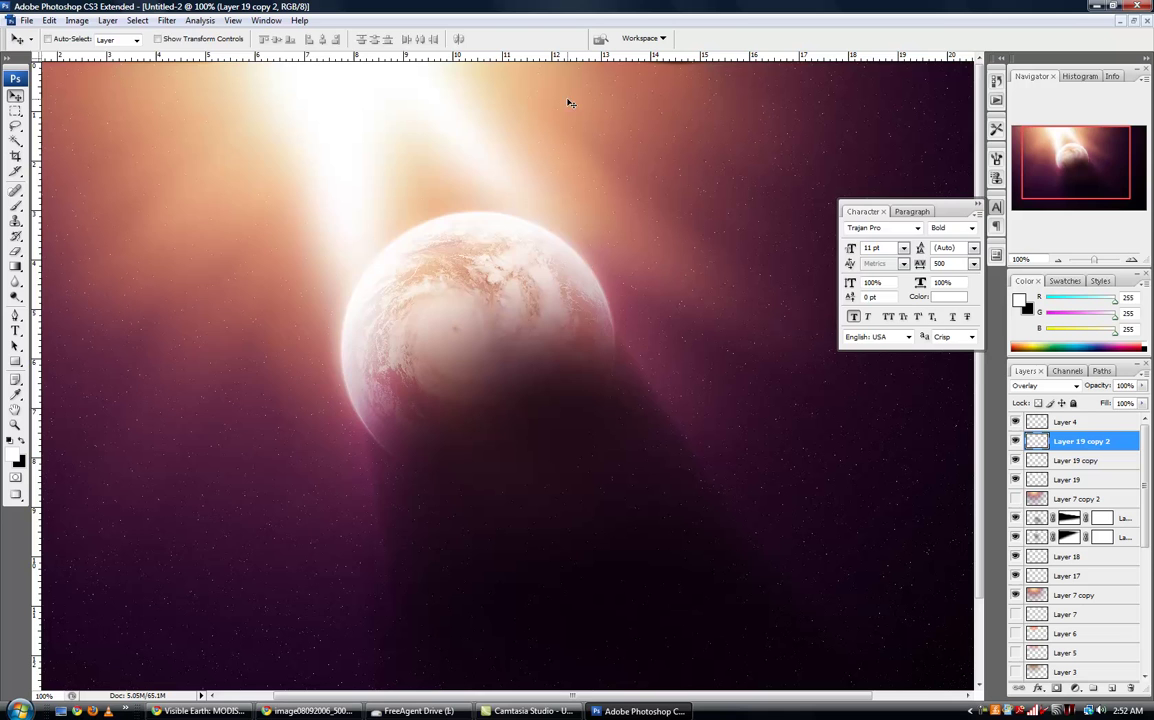
{"action": "key", "text": "ctrl+t"}
{"action": "left_click_drag", "start_coordinate": [659, 124], "coordinate": [706, 318]}
{"action": "left_click_drag", "start_coordinate": [340, 236], "coordinate": [199, 242]}
{"action": "left_click_drag", "start_coordinate": [509, 207], "coordinate": [712, 129]}
{"action": "left_click_drag", "start_coordinate": [265, 232], "coordinate": [208, 273]}
{"action": "mouse_move", "coordinate": [460, 236]}
{"action": "left_mouse_down"}
{"action": "mouse_move", "coordinate": [510, 147]}
{"action": "mouse_move", "coordinate": [462, 229]}
{"action": "left_mouse_up"}
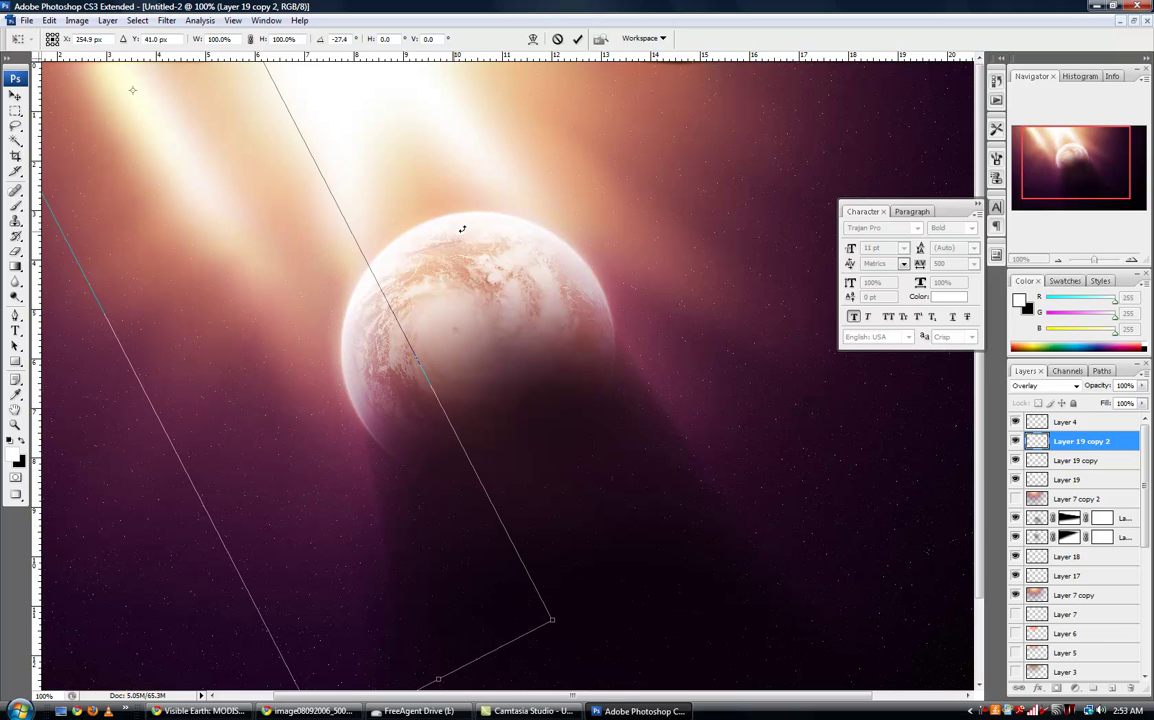
{"action": "left_click_drag", "start_coordinate": [380, 228], "coordinate": [696, 166]}
{"action": "left_click_drag", "start_coordinate": [824, 149], "coordinate": [830, 249]}
{"action": "left_click_drag", "start_coordinate": [632, 198], "coordinate": [600, 190]}
{"action": "left_click_drag", "start_coordinate": [778, 157], "coordinate": [811, 198]}
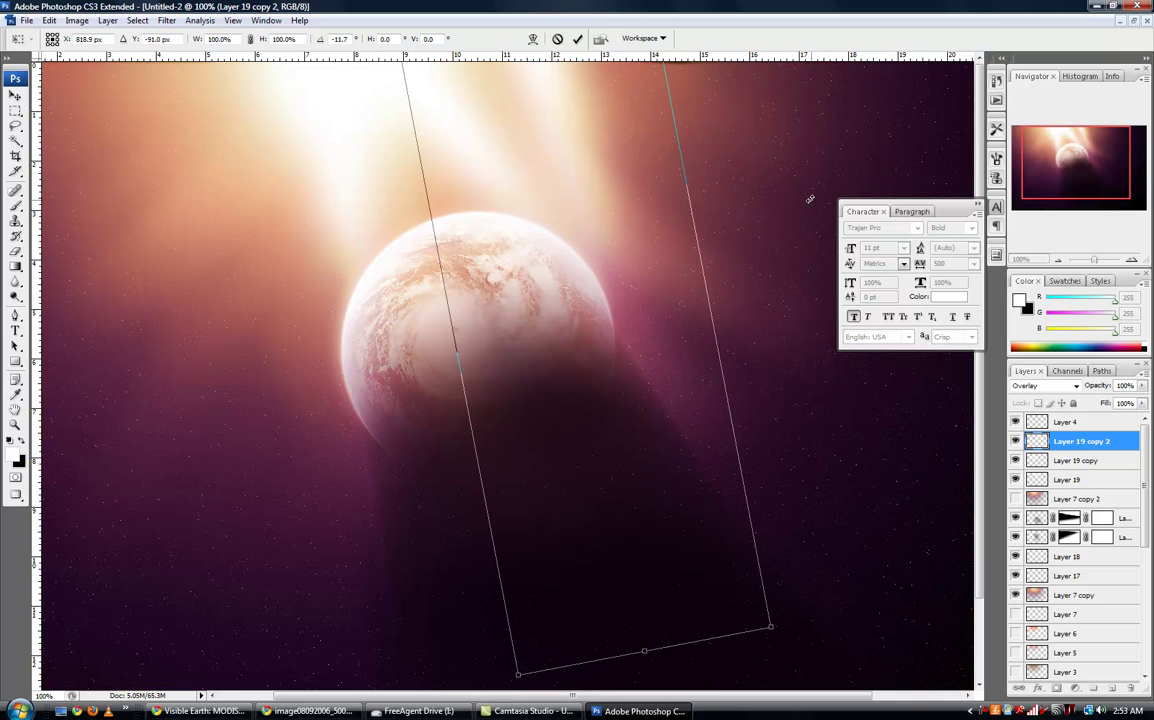
{"action": "left_click", "coordinate": [578, 40]}
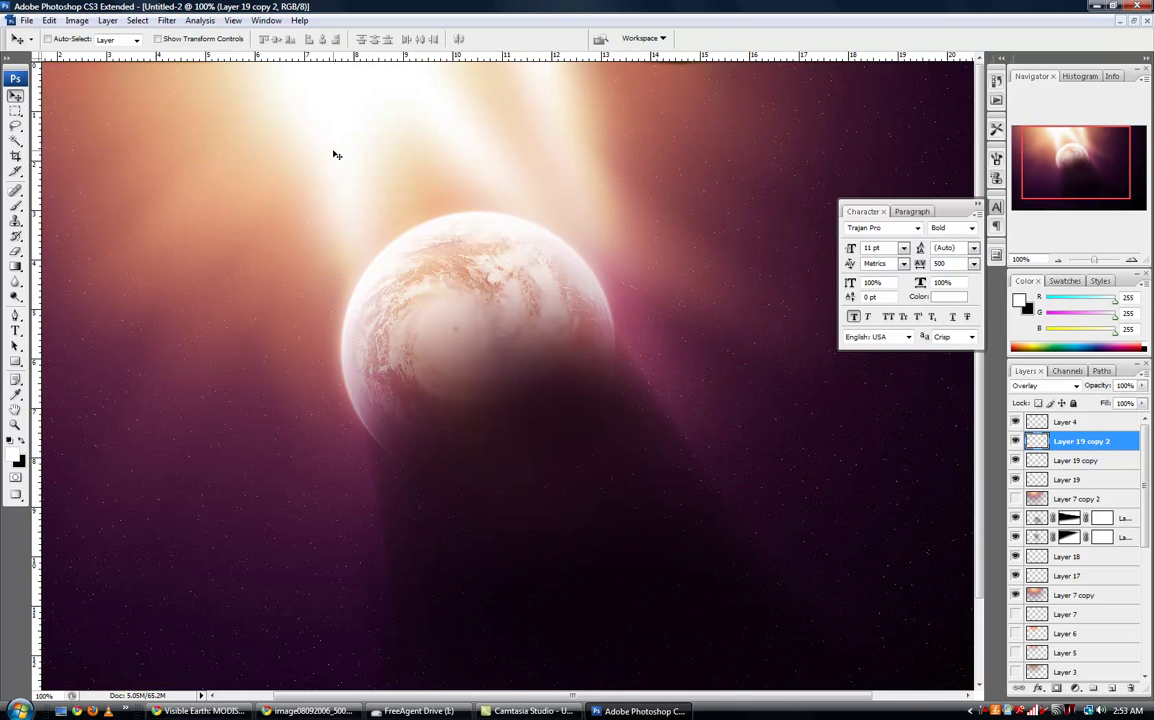
- Tilt the Layer 19 copy beam so it slants down to the right and position it at the planet's upper left edge
{"action": "key", "text": "alt+bracketleft"}
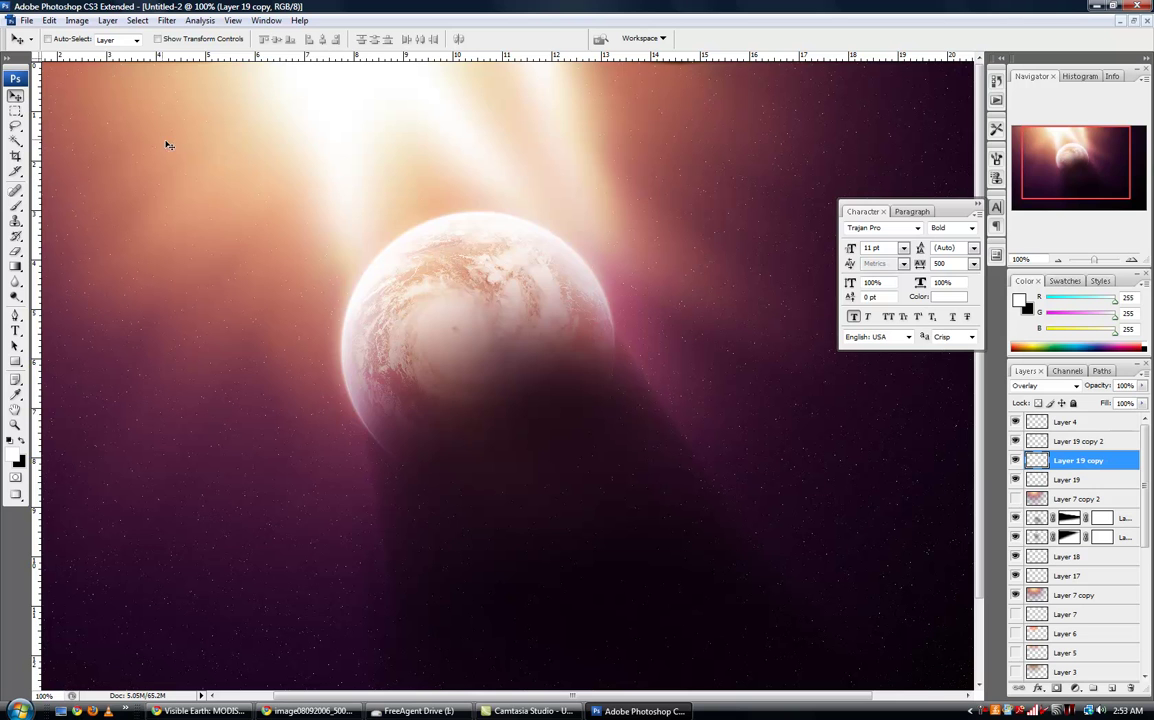
{"action": "key", "text": "ctrl+t"}
{"action": "left_click_drag", "start_coordinate": [379, 342], "coordinate": [312, 175]}
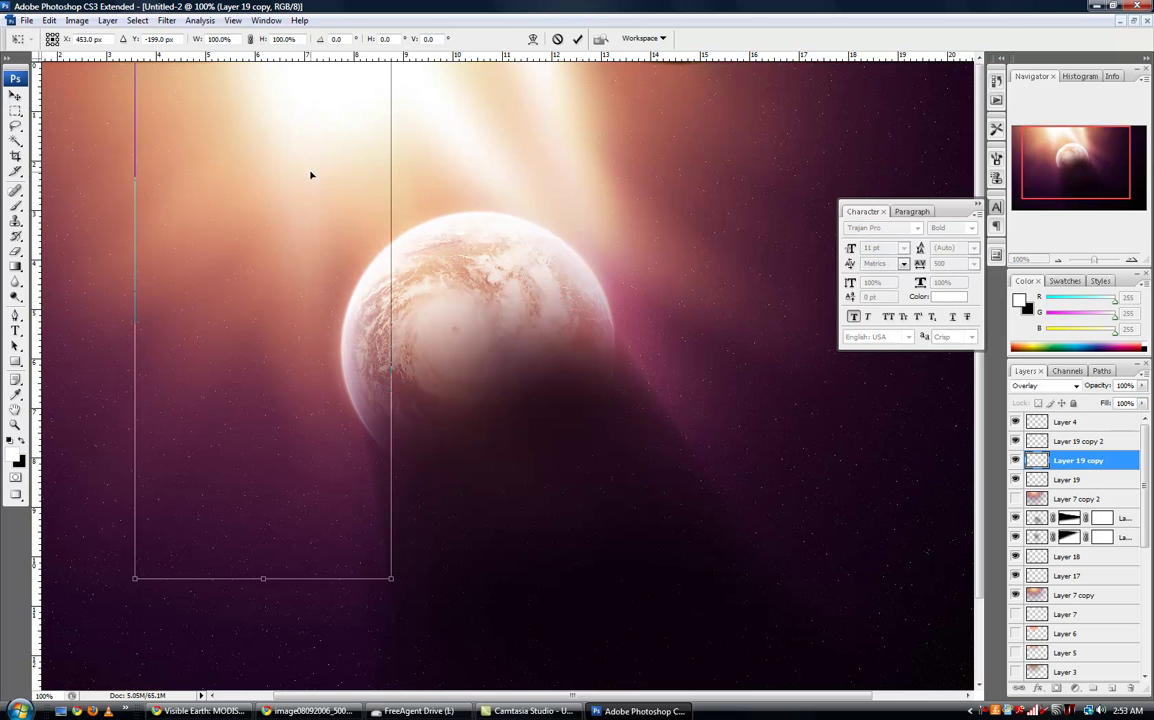
{"action": "left_click_drag", "start_coordinate": [566, 211], "coordinate": [600, 117]}
{"action": "left_click_drag", "start_coordinate": [322, 179], "coordinate": [260, 241]}
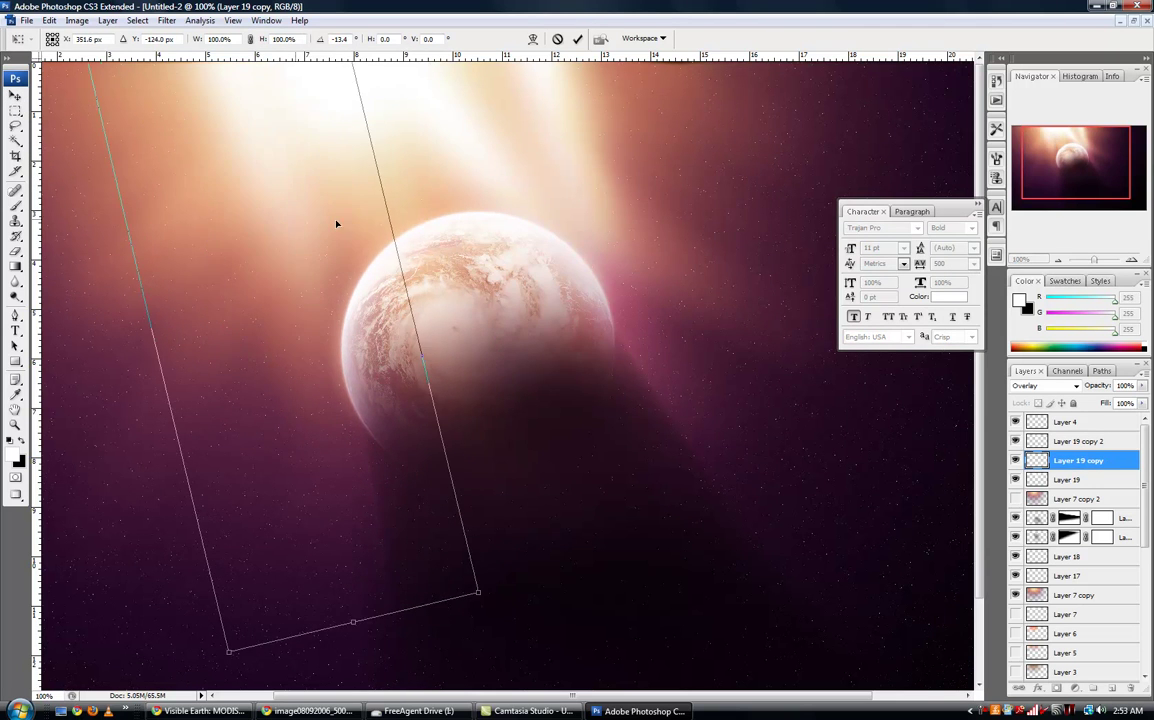
{"action": "left_click_drag", "start_coordinate": [545, 198], "coordinate": [412, 288]}
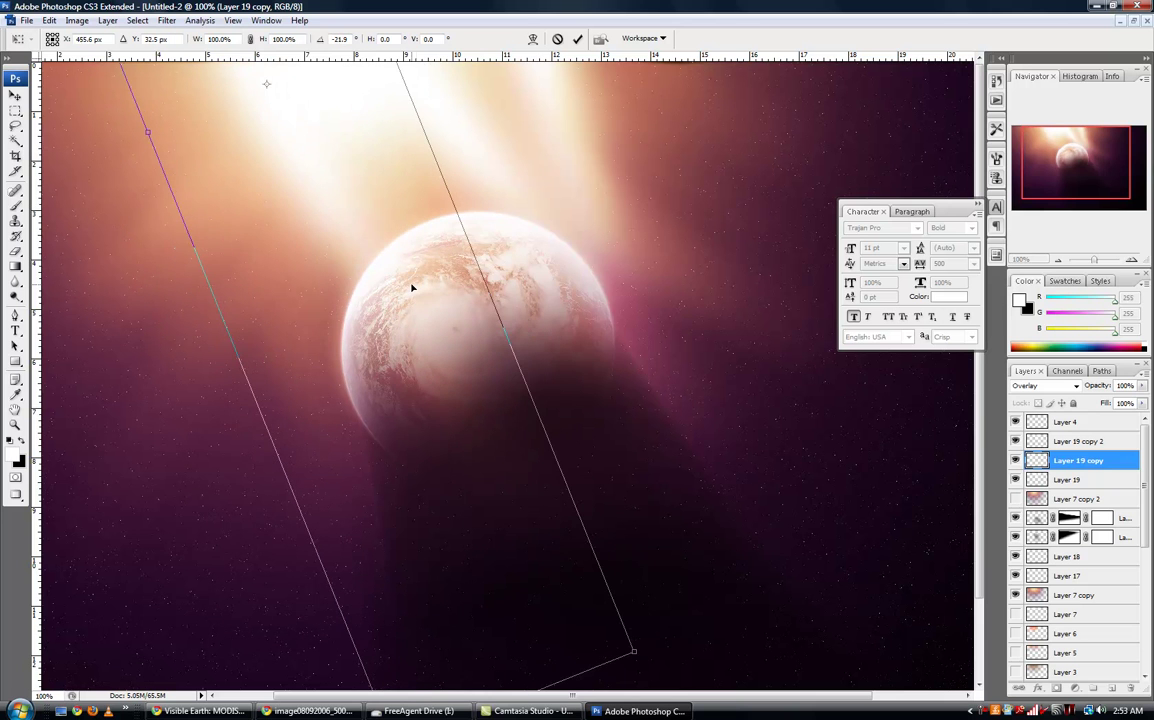
{"action": "left_click_drag", "start_coordinate": [543, 172], "coordinate": [558, 205]}
{"action": "left_click", "coordinate": [577, 38]}
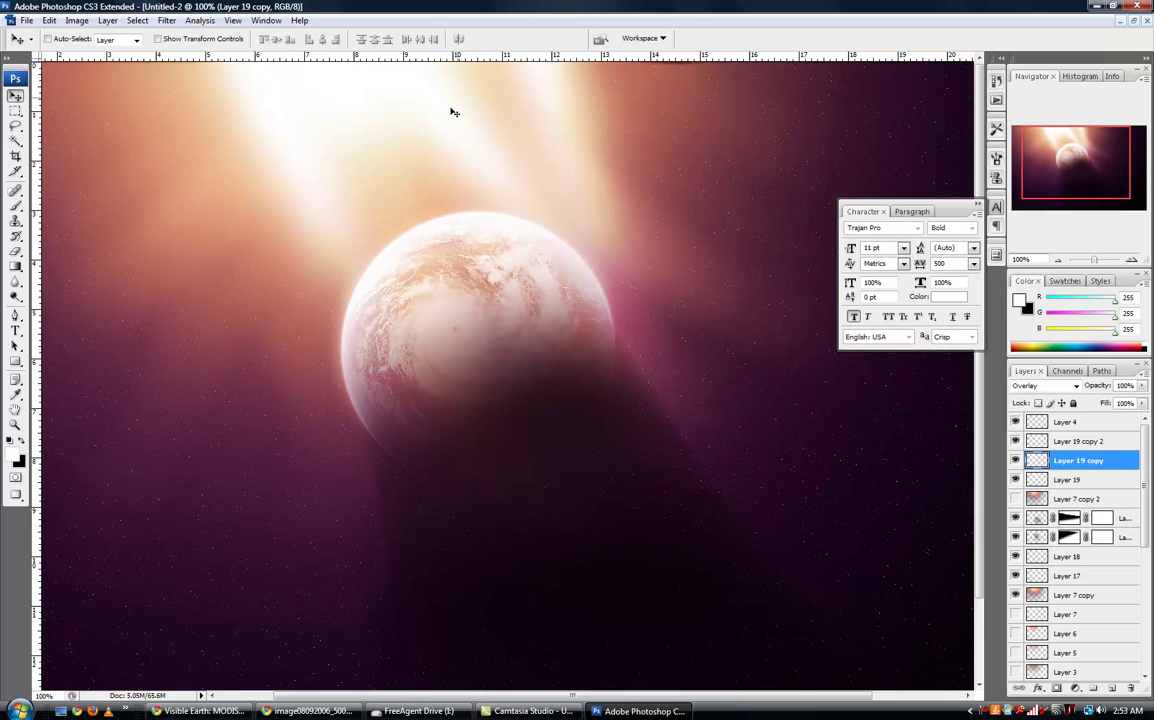
- Rotate the original Layer 19 beam to a steeper angle above the top of the planet
{"action": "key", "text": "alt+bracketleft"}
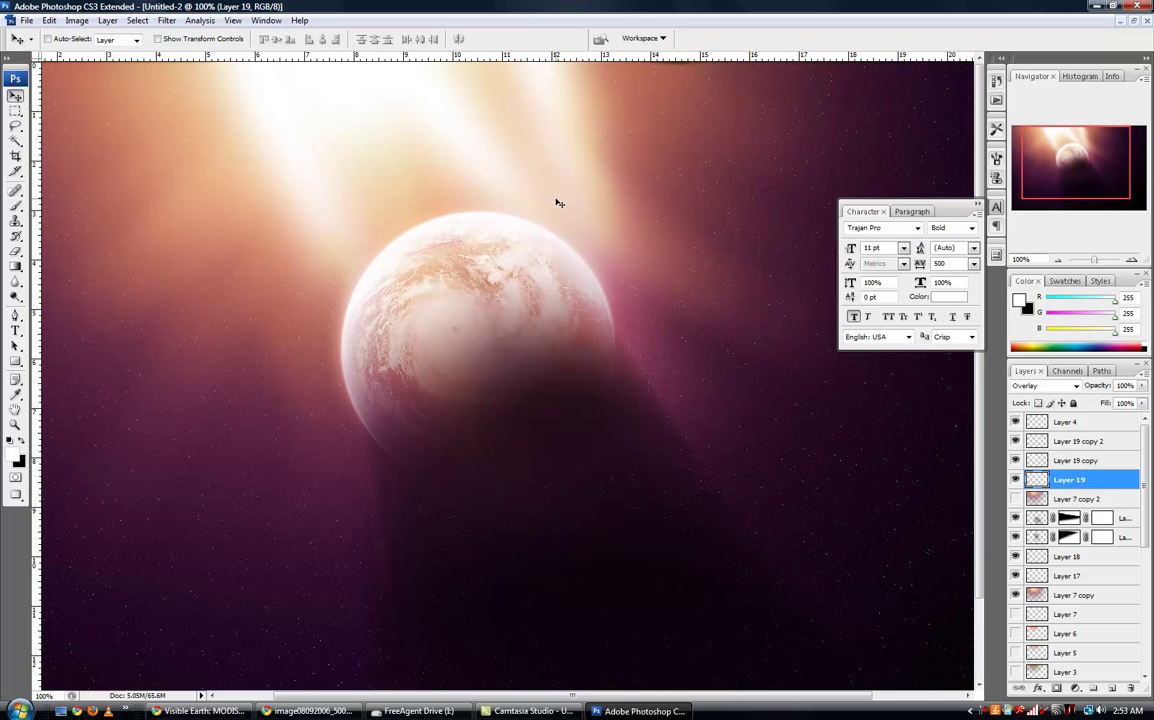
{"action": "key", "text": "ctrl+t"}
{"action": "left_click_drag", "start_coordinate": [853, 135], "coordinate": [892, 261]}
{"action": "left_click", "coordinate": [575, 39]}
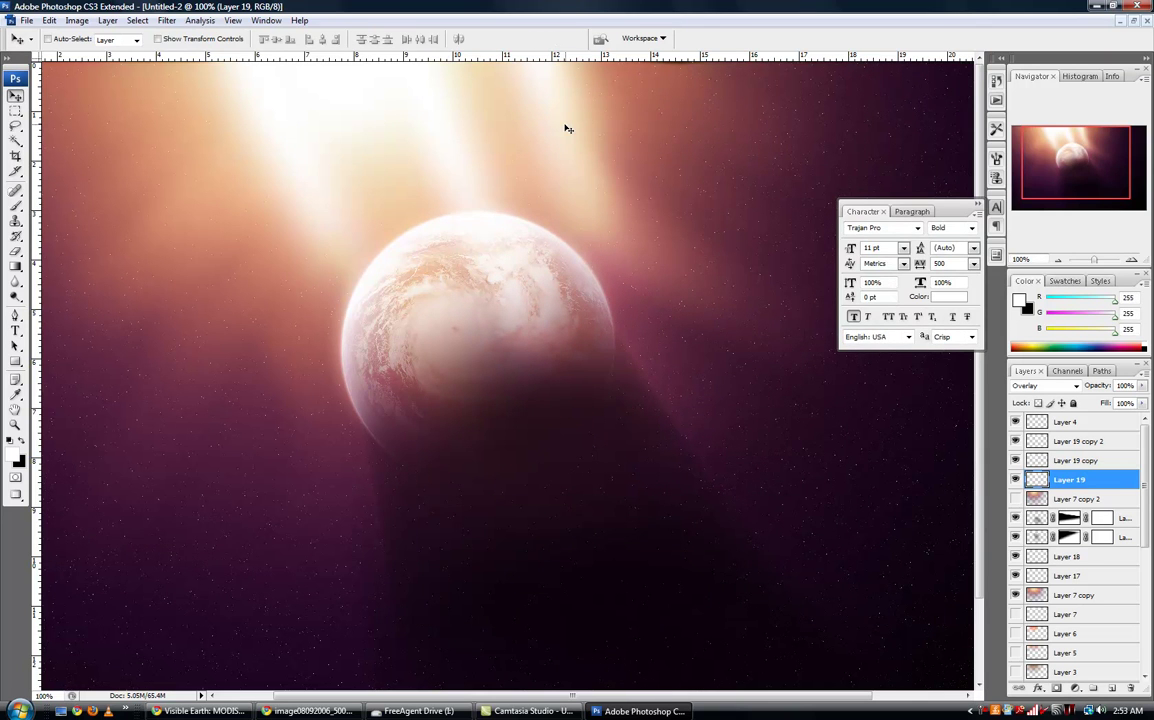
- Rotate the Layer 19 copy 2 beam above the planet's upper right edge by about 2.2°
{"action": "key", "text": "alt+bracketright"}
{"action": "key", "text": "alt+bracketright"}
{"action": "key", "text": "ctrl+t"}
{"action": "left_click_drag", "start_coordinate": [798, 108], "coordinate": [759, 90]}
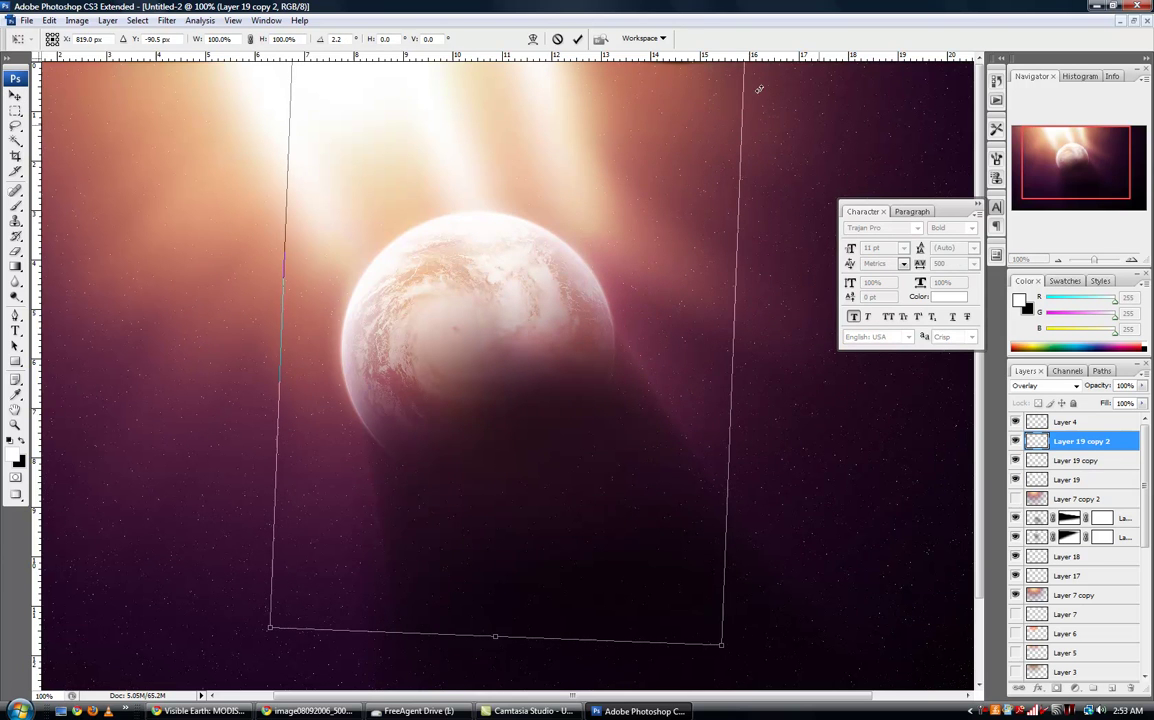
{"action": "left_click", "coordinate": [577, 39]}
{"action": "left_click_drag", "start_coordinate": [505, 206], "coordinate": [567, 289]}
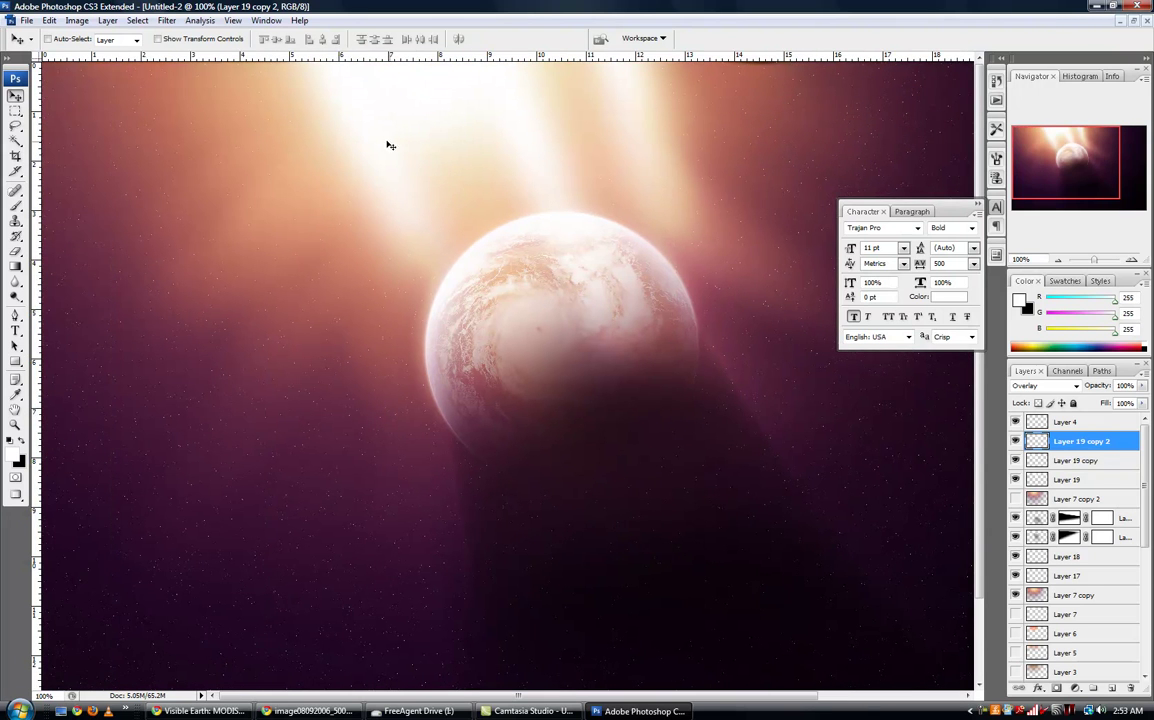
- Duplicate the Layer 19 copy beam, rotate the duplicate about 47.9° and place it slanting toward the upper left of the planet
{"action": "key", "text": "alt+bracketleft"}
{"action": "key", "text": "ctrl+j"}
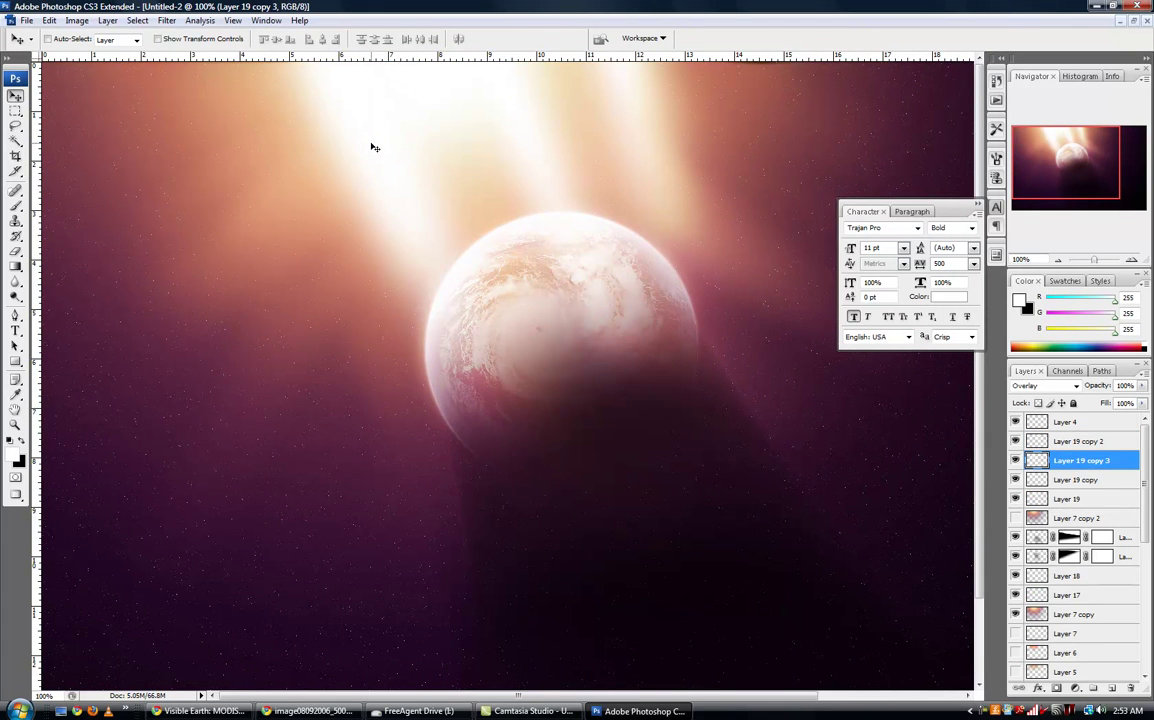
{"action": "key", "text": "ctrl+t"}
{"action": "left_click_drag", "start_coordinate": [732, 190], "coordinate": [511, 410]}
{"action": "left_click_drag", "start_coordinate": [287, 269], "coordinate": [311, 164]}
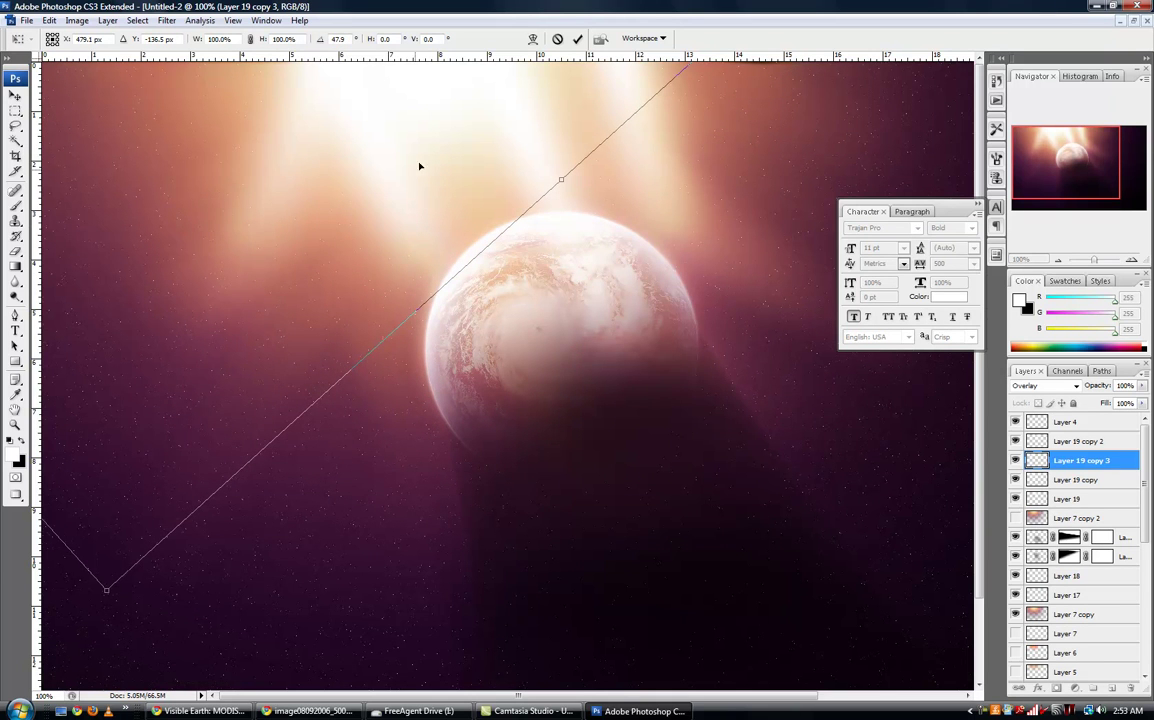
{"action": "key", "text": "Return"}
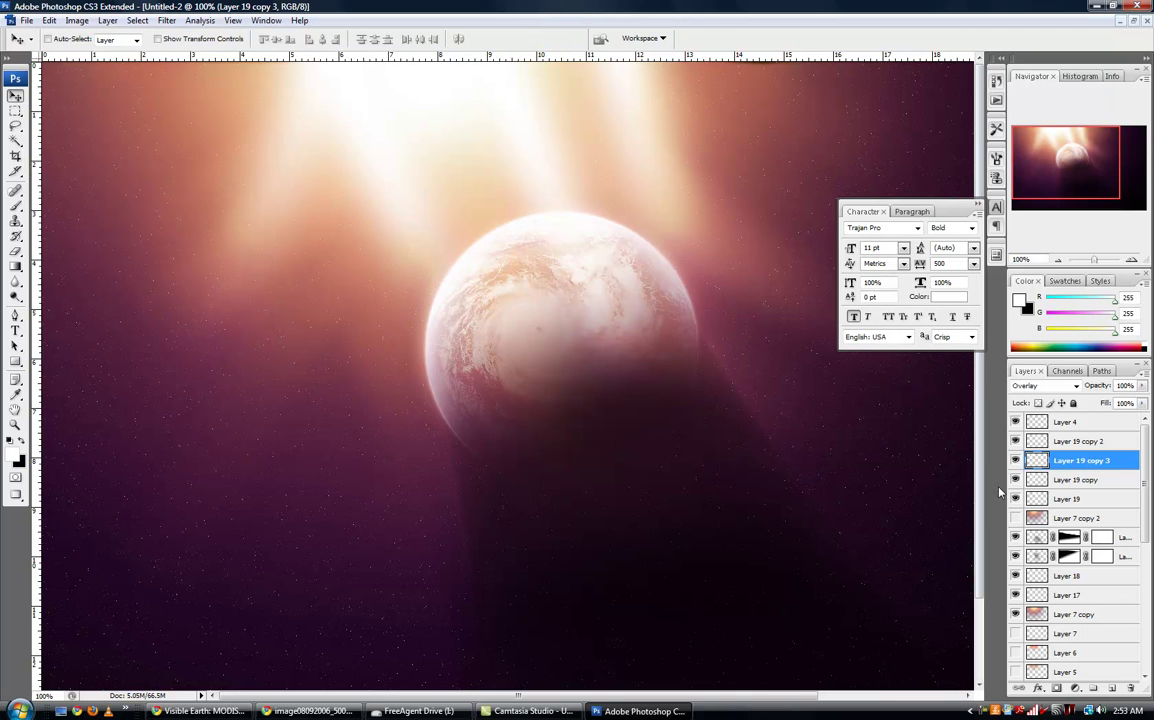
- Compare the individual light beams by toggling the visibility of Layer 19 and its copies
{"action": "left_click", "coordinate": [1015, 481]}
{"action": "left_click", "coordinate": [1015, 481]}
{"action": "left_click", "coordinate": [1015, 499]}
{"action": "left_click", "coordinate": [1015, 499]}
{"action": "left_click", "coordinate": [1015, 480]}
{"action": "left_click", "coordinate": [1015, 479]}
{"action": "left_click", "coordinate": [1015, 460]}
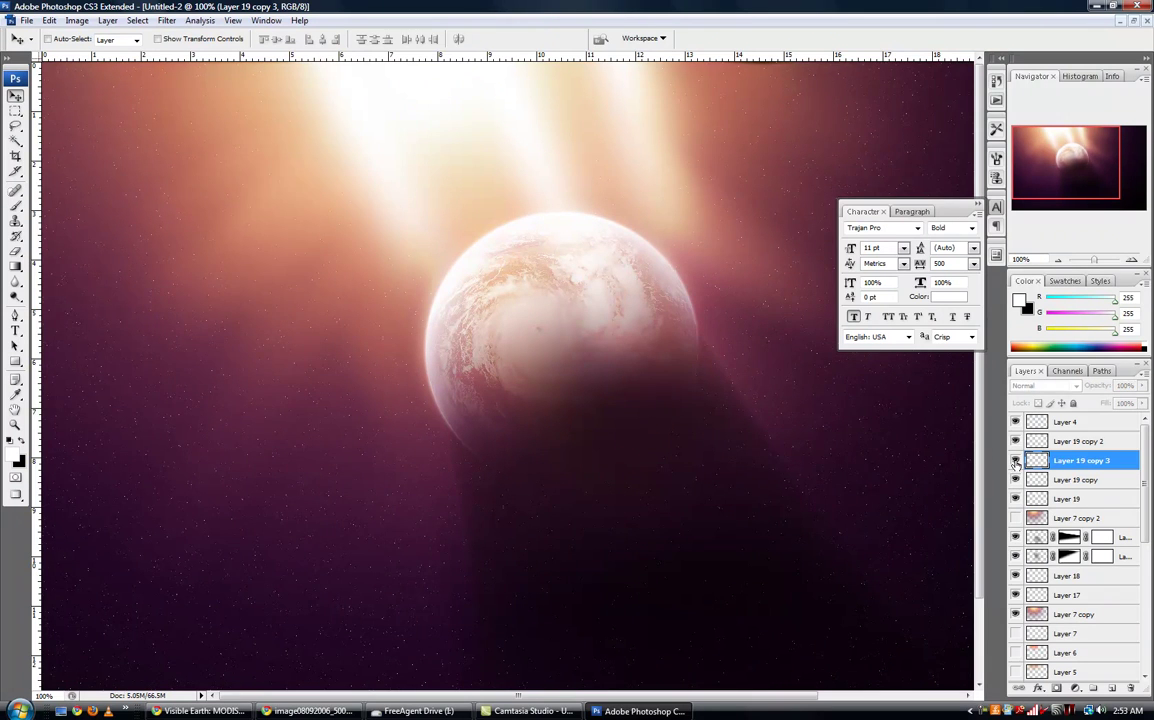
{"action": "left_click", "coordinate": [1015, 460]}
{"action": "left_click", "coordinate": [1015, 441]}
{"action": "left_click", "coordinate": [1015, 441]}
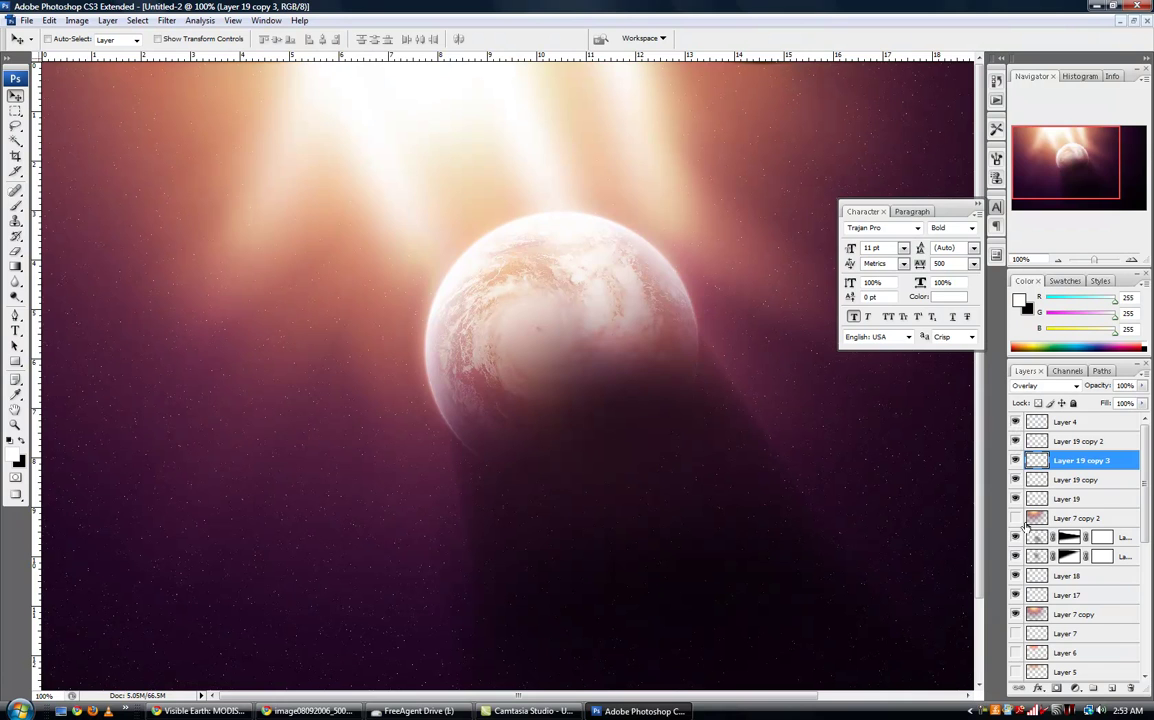
- Hide Layer 17 and Layer 18 to reduce the brightness of the central glow
{"action": "left_click", "coordinate": [1016, 594]}
{"action": "left_click", "coordinate": [1016, 594]}
{"action": "left_click", "coordinate": [1016, 594]}
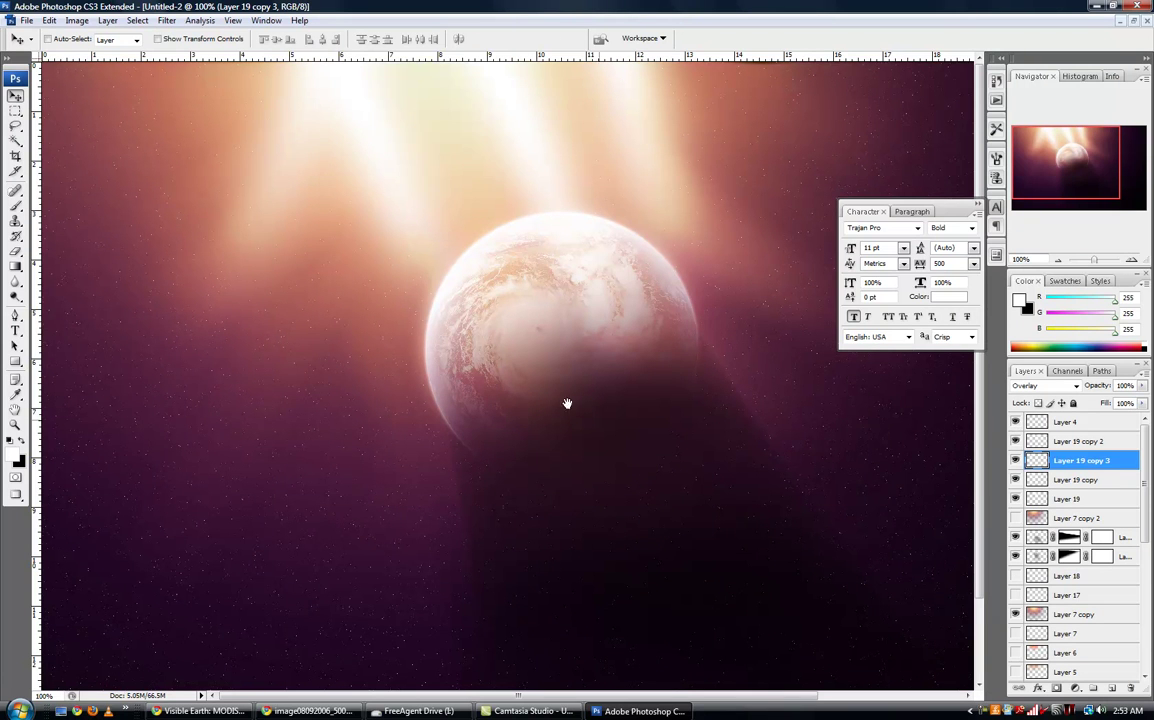
- Add a layer mask to the Layer 1 copy star layer
{"action": "left_click_drag", "start_coordinate": [567, 401], "coordinate": [676, 414]}
{"action": "left_click_drag", "start_coordinate": [749, 461], "coordinate": [518, 327]}
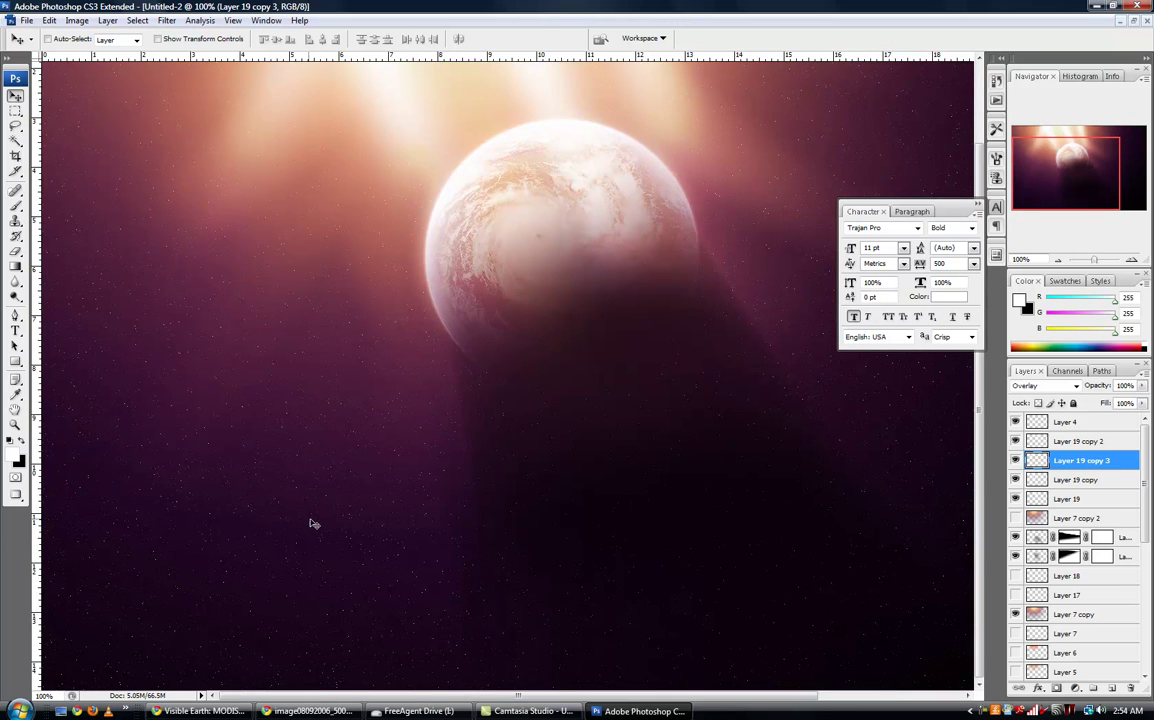
{"action": "left_click_drag", "start_coordinate": [313, 523], "coordinate": [133, 538]}
{"action": "left_click_drag", "start_coordinate": [641, 408], "coordinate": [672, 377]}
{"action": "scroll", "coordinate": [1045, 614], "scroll_direction": "down", "scroll_amount": 5}
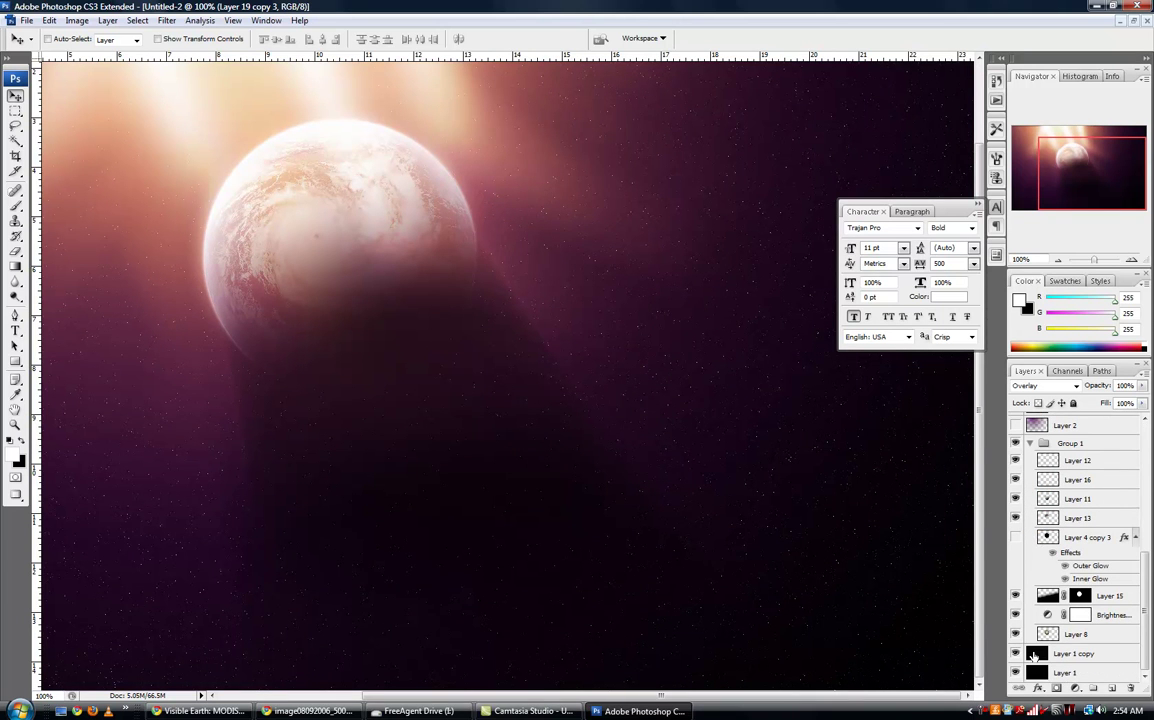
{"action": "left_click", "coordinate": [1062, 655]}
{"action": "left_click", "coordinate": [1056, 688]}
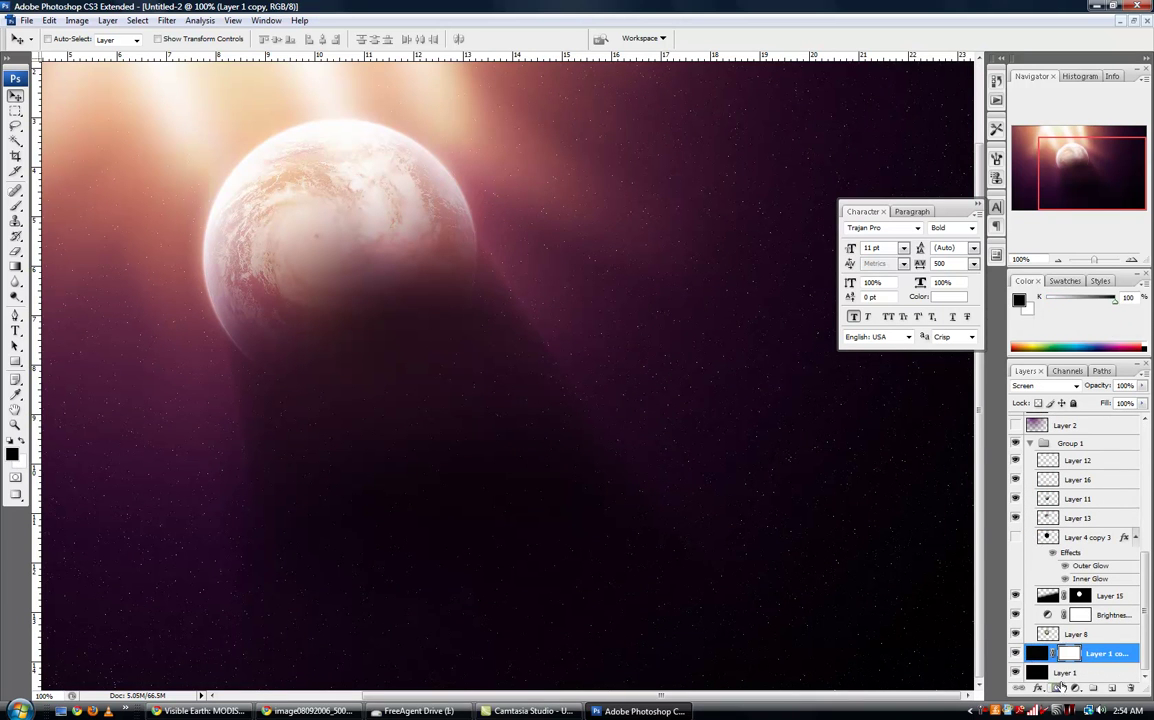
- Render Clouds into the Layer 1 copy mask to thin out the stars unevenly, and inspect the star field
{"action": "left_click_drag", "start_coordinate": [652, 464], "coordinate": [791, 552]}
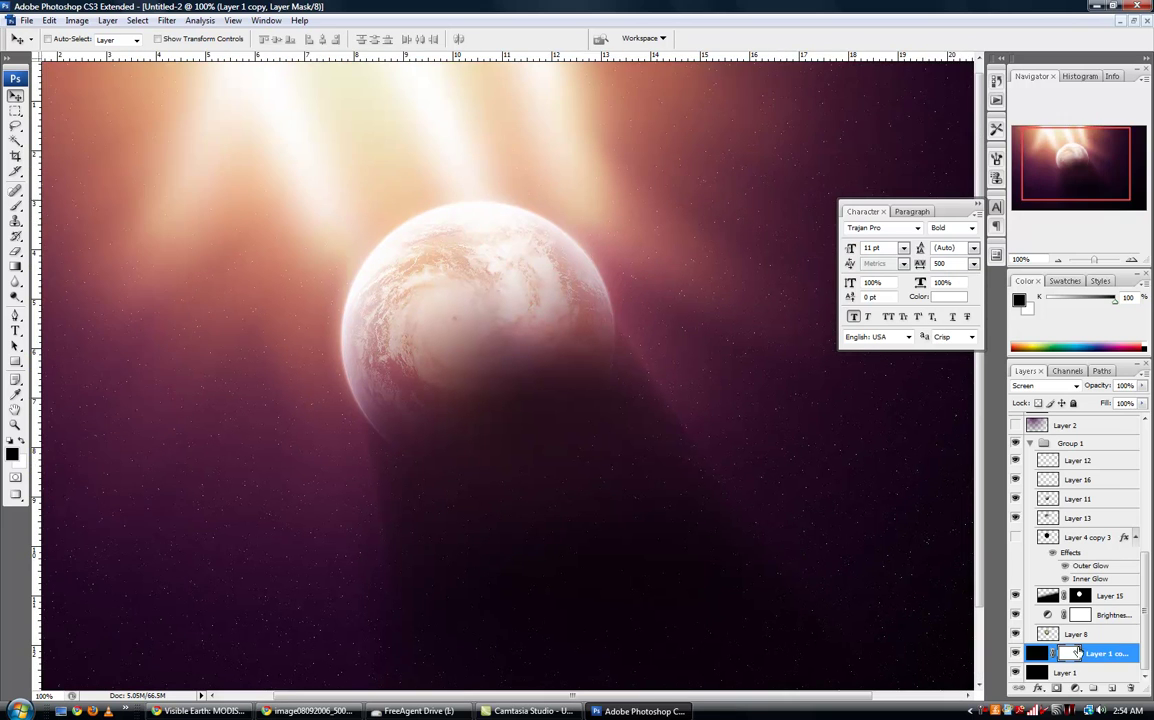
{"action": "left_click_drag", "start_coordinate": [750, 474], "coordinate": [967, 614]}
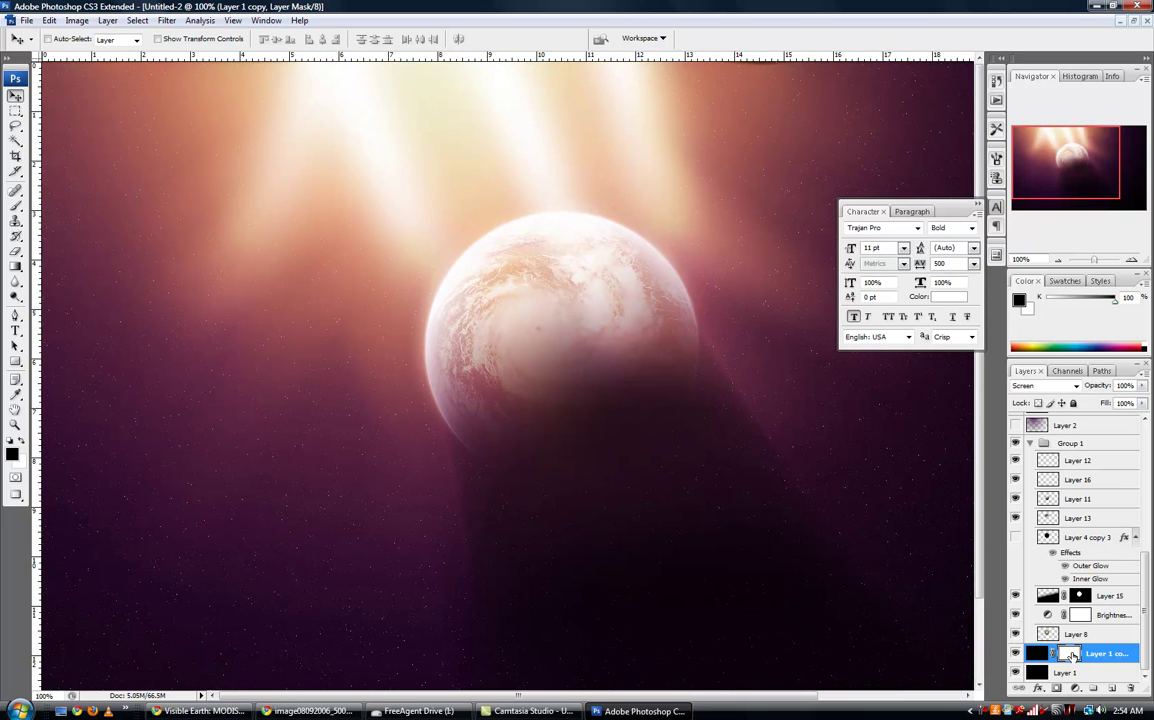
{"action": "left_click", "coordinate": [166, 20]}
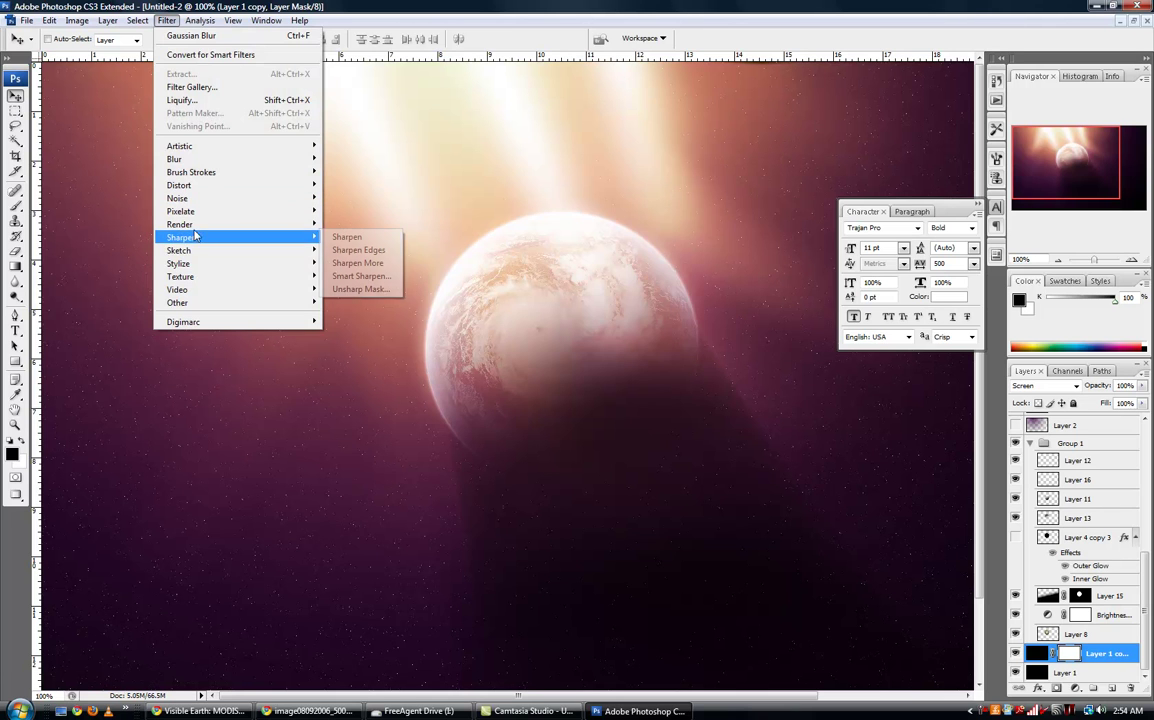
{"action": "mouse_move", "coordinate": [200, 225]}
{"action": "left_click", "coordinate": [356, 226]}
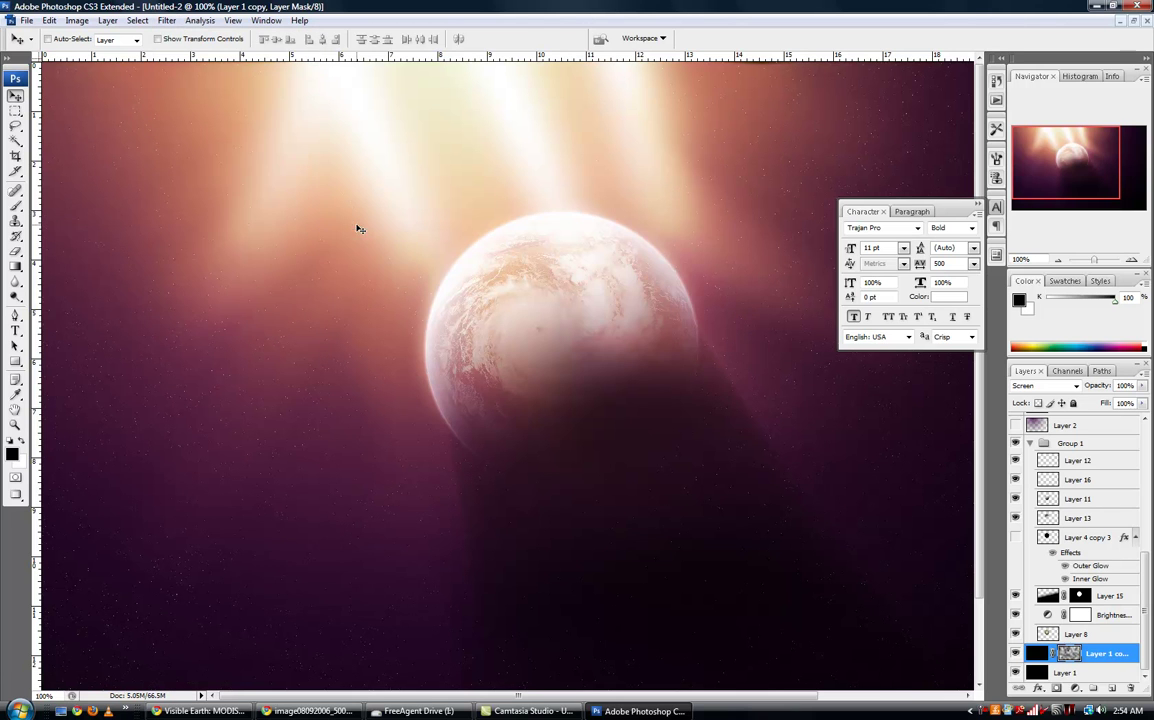
{"action": "left_click_drag", "start_coordinate": [352, 371], "coordinate": [238, 412]}
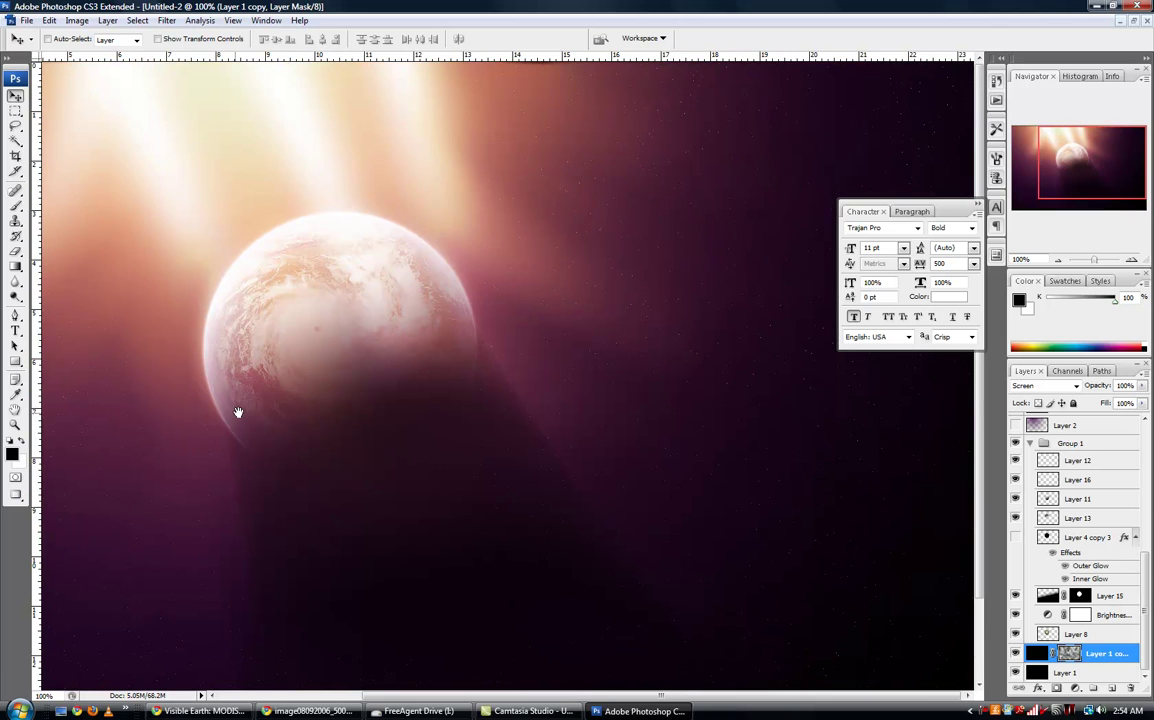
{"action": "left_click_drag", "start_coordinate": [312, 249], "coordinate": [647, 275]}
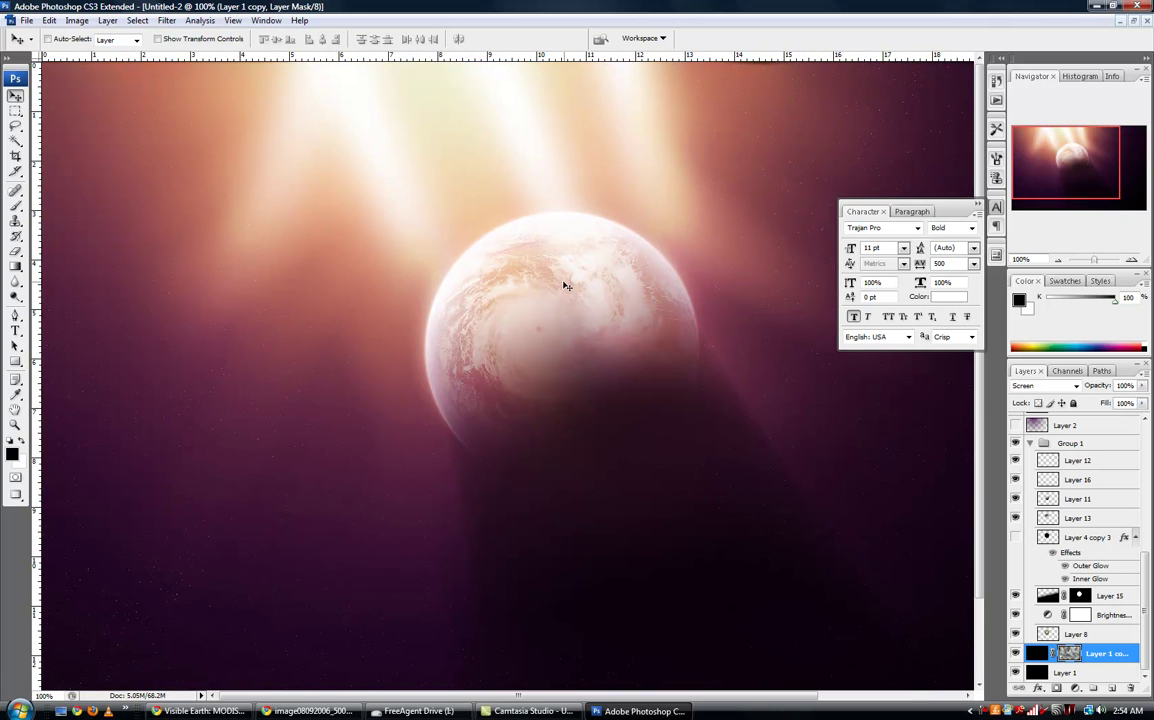
{"action": "left_click_drag", "start_coordinate": [373, 311], "coordinate": [399, 240]}
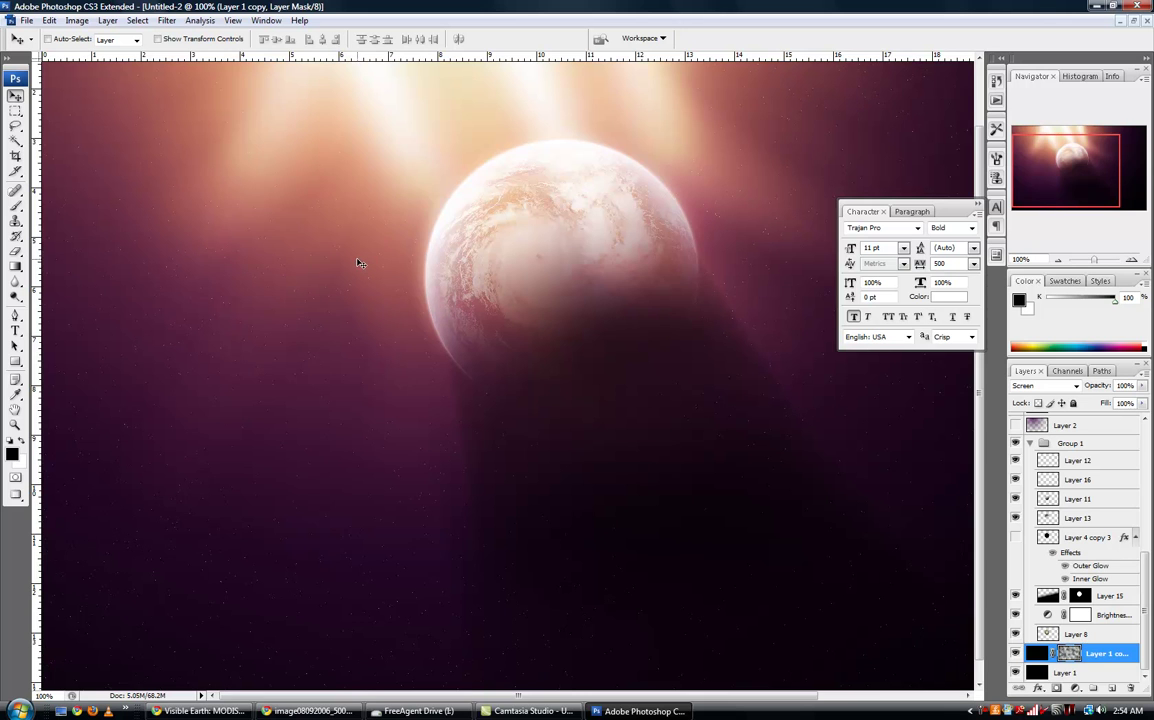
{"action": "left_click_drag", "start_coordinate": [388, 252], "coordinate": [194, 343]}
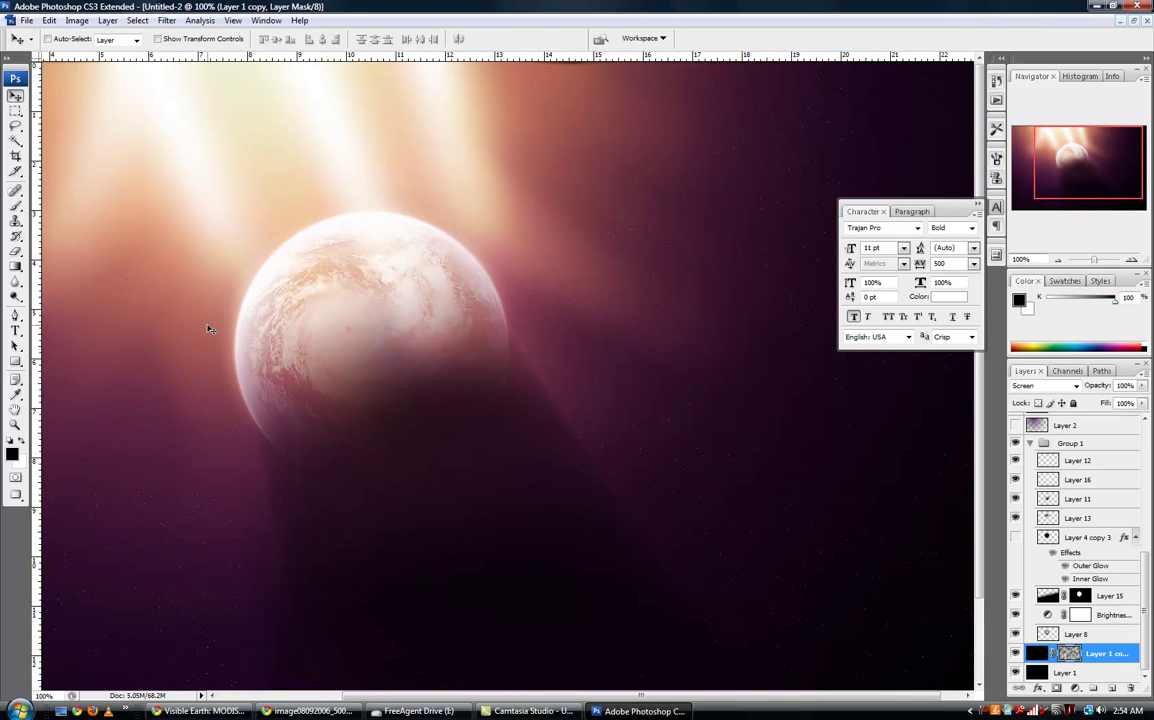
{"action": "left_click_drag", "start_coordinate": [211, 307], "coordinate": [517, 376]}
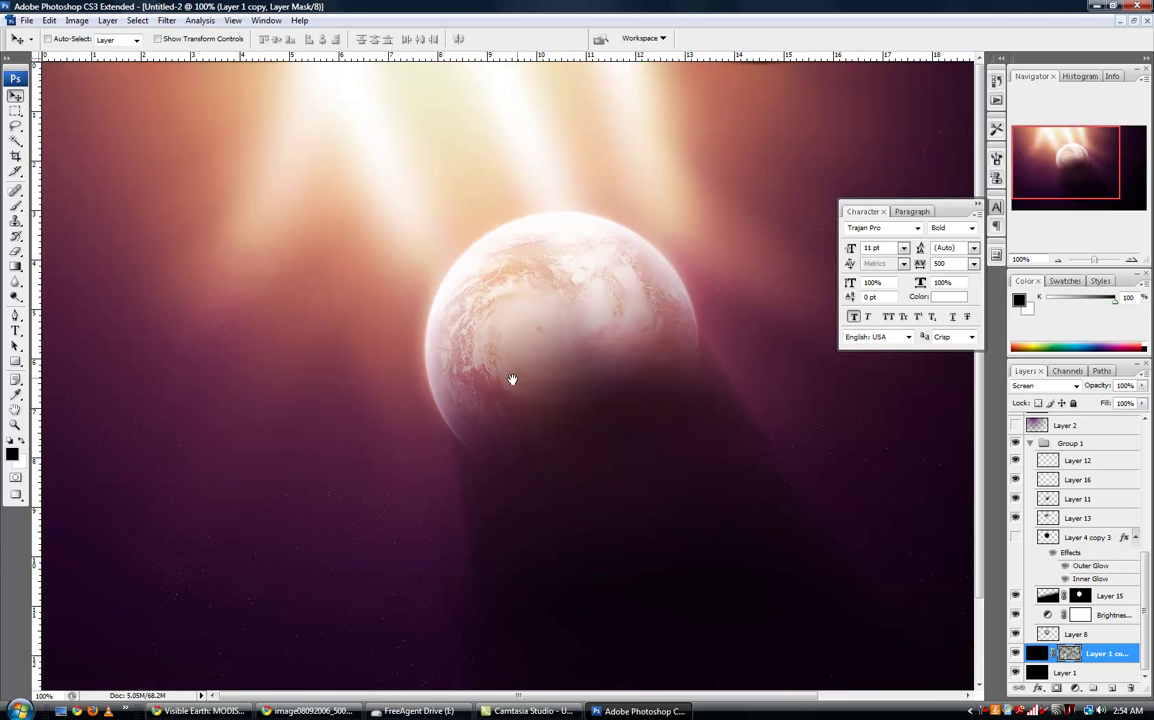
- Add a new layer above Layer 4 and another new layer directly above Layer 7 copy 2
{"action": "scroll", "coordinate": [1074, 517], "scroll_direction": "up", "scroll_amount": 5}
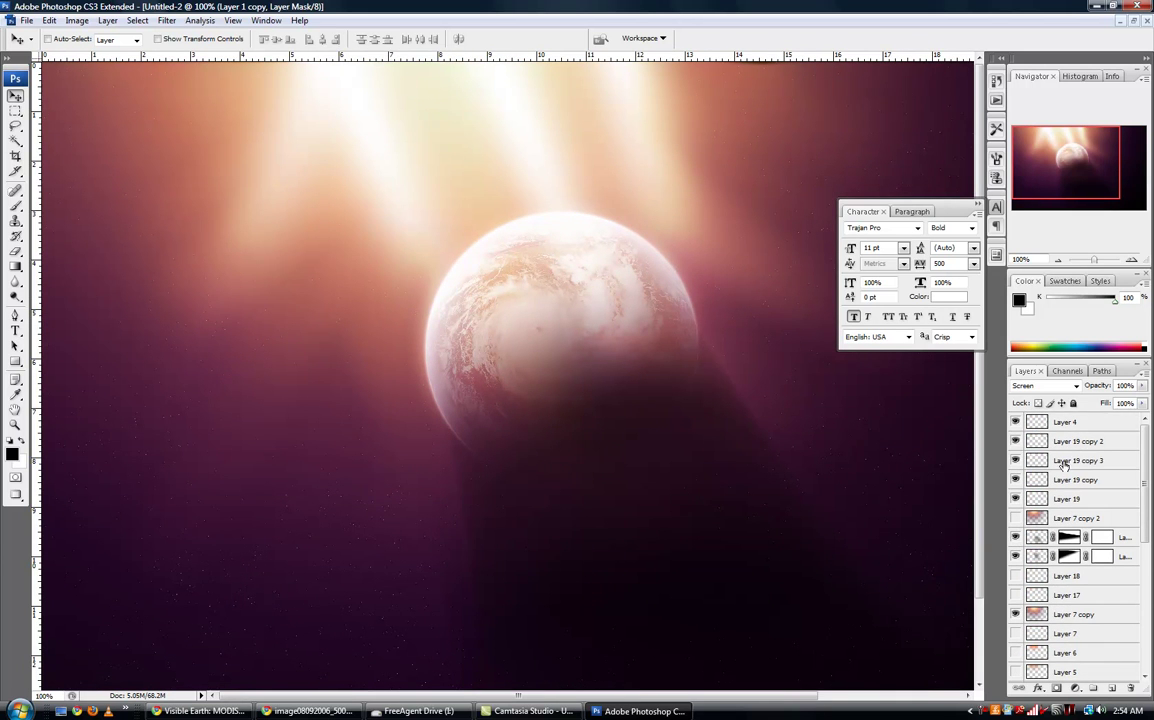
{"action": "left_click", "coordinate": [1078, 460]}
{"action": "left_click", "coordinate": [1075, 423]}
{"action": "left_click", "coordinate": [1112, 688]}
{"action": "scroll", "coordinate": [1088, 612], "scroll_direction": "down", "scroll_amount": 3}
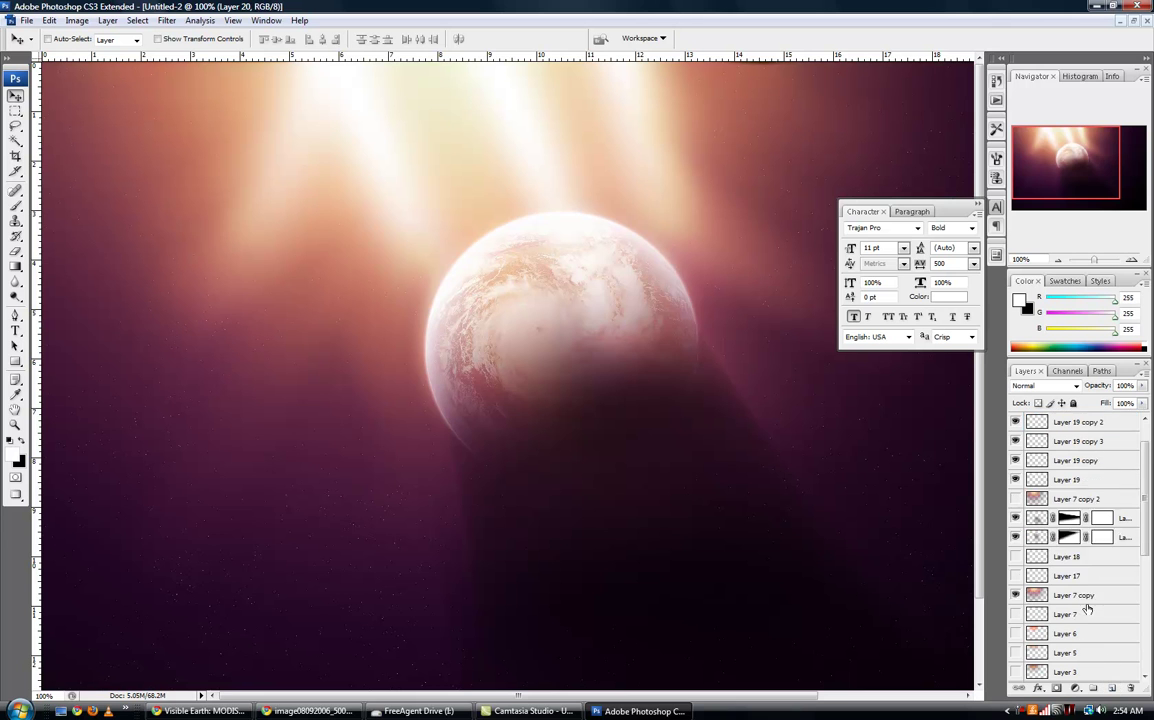
{"action": "left_click", "coordinate": [1066, 480]}
{"action": "key", "text": "ctrl+shift+alt+n"}
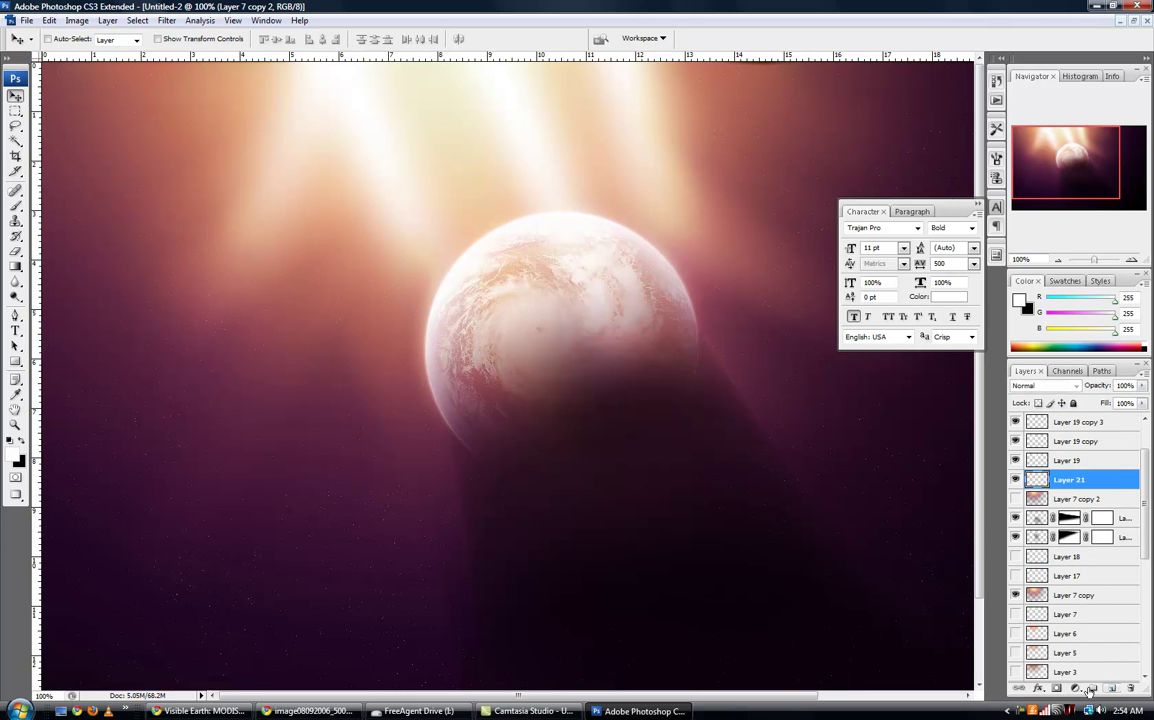
- Add a Brightness/Contrast adjustment layer above Layer 21 with brightness +12 and contrast +29
{"action": "left_click", "coordinate": [1076, 689]}
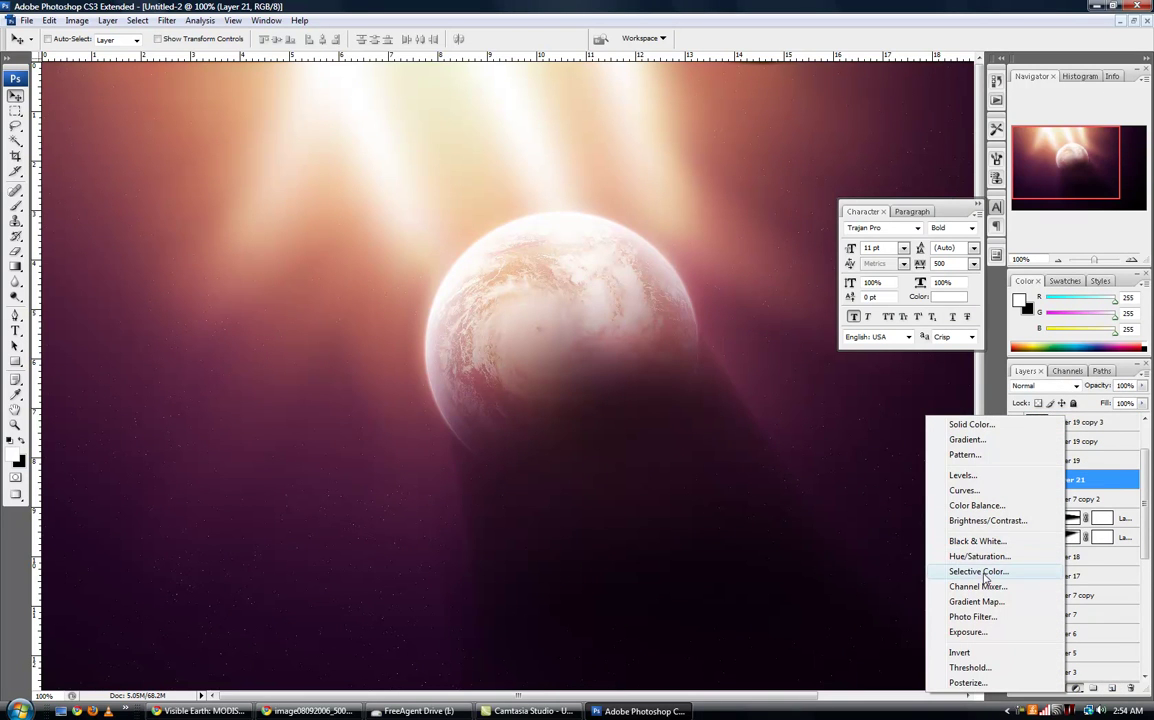
{"action": "left_click", "coordinate": [974, 521]}
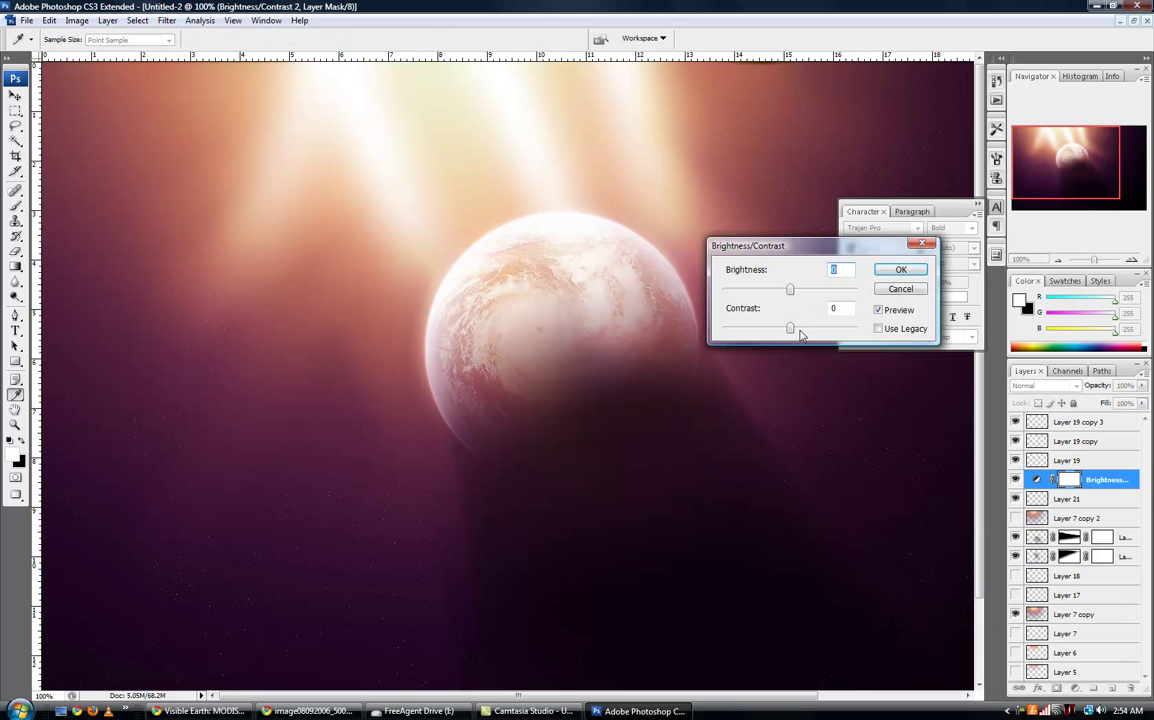
{"action": "left_click_drag", "start_coordinate": [800, 333], "coordinate": [810, 335]}
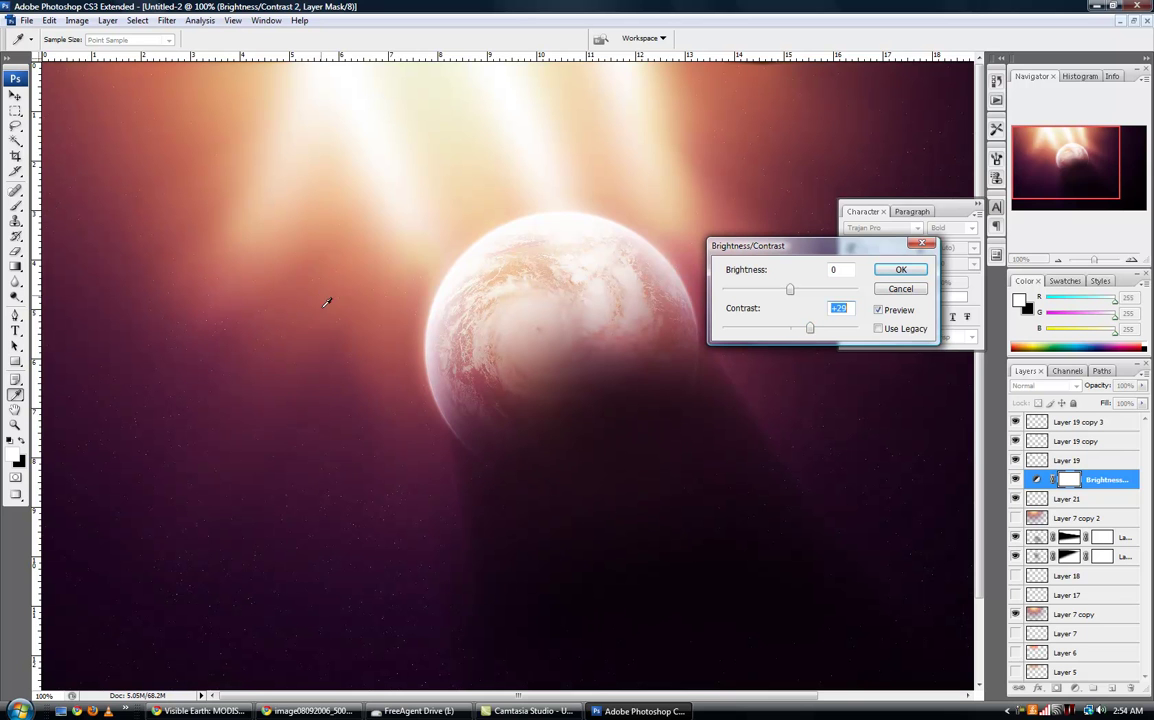
{"action": "left_click_drag", "start_coordinate": [790, 292], "coordinate": [797, 292]}
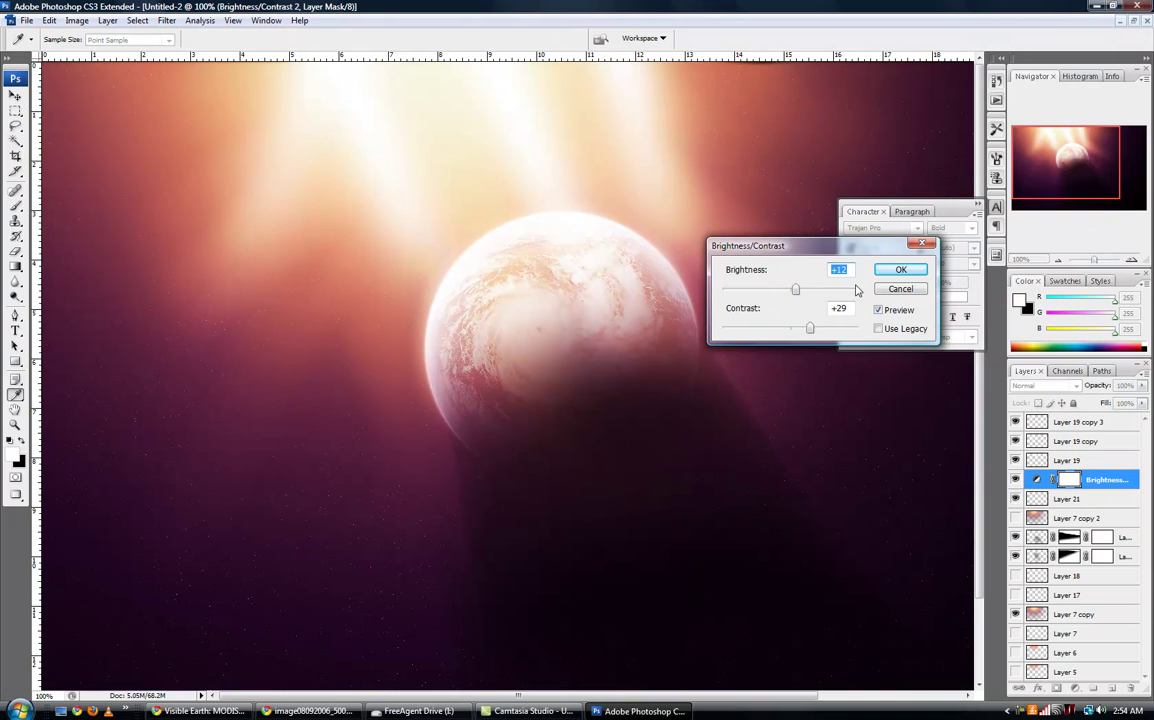
{"action": "left_click", "coordinate": [901, 269]}
{"action": "key", "text": "v"}
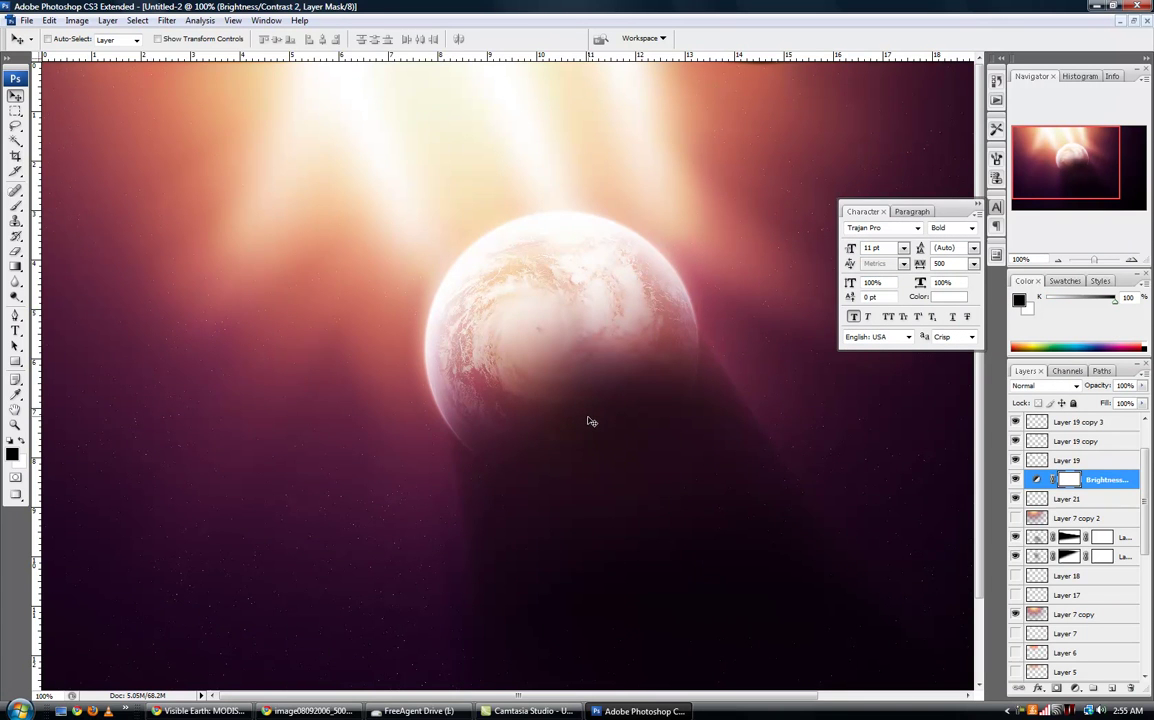
- Delete the cloud-masked Layer 1 copy star layer
{"action": "left_click_drag", "start_coordinate": [580, 421], "coordinate": [558, 382]}
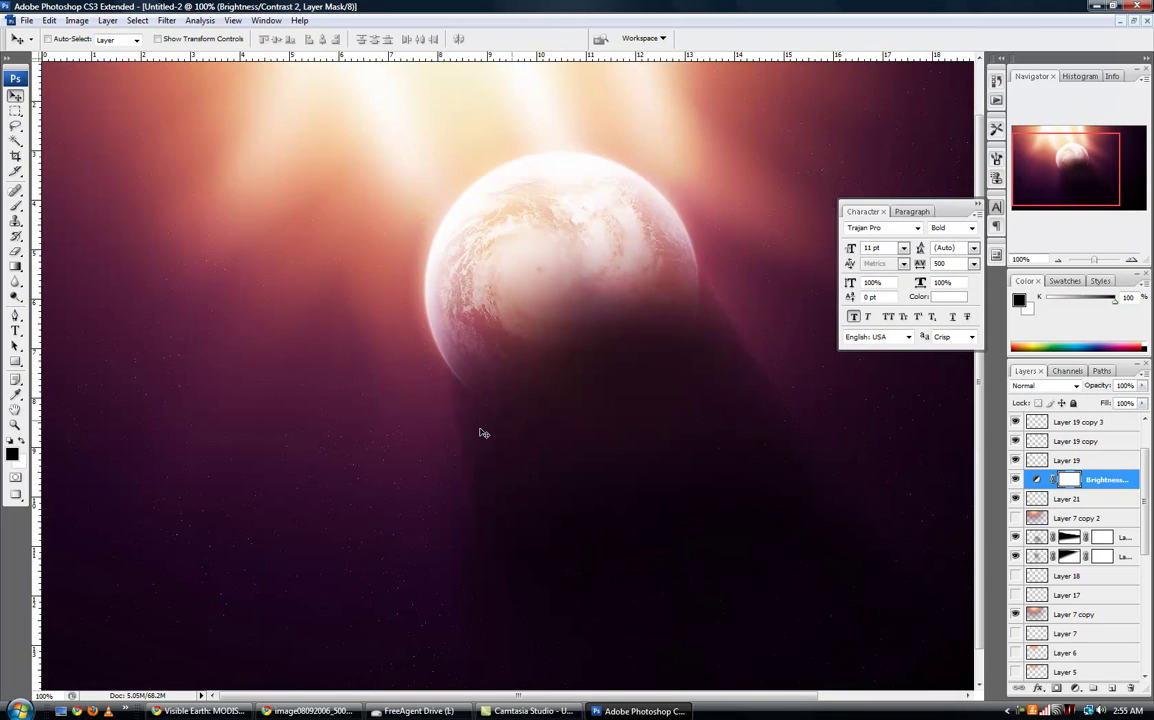
{"action": "scroll", "coordinate": [1077, 572], "scroll_direction": "down", "scroll_amount": 5}
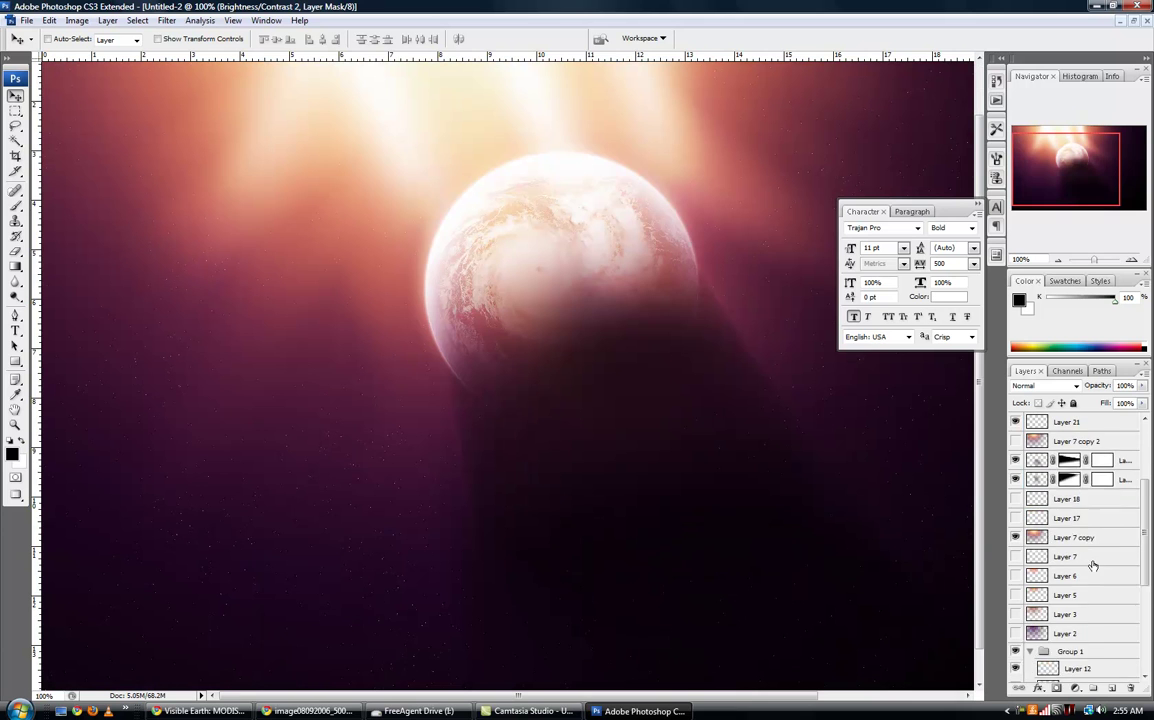
{"action": "scroll", "coordinate": [1077, 572], "scroll_direction": "down", "scroll_amount": 3}
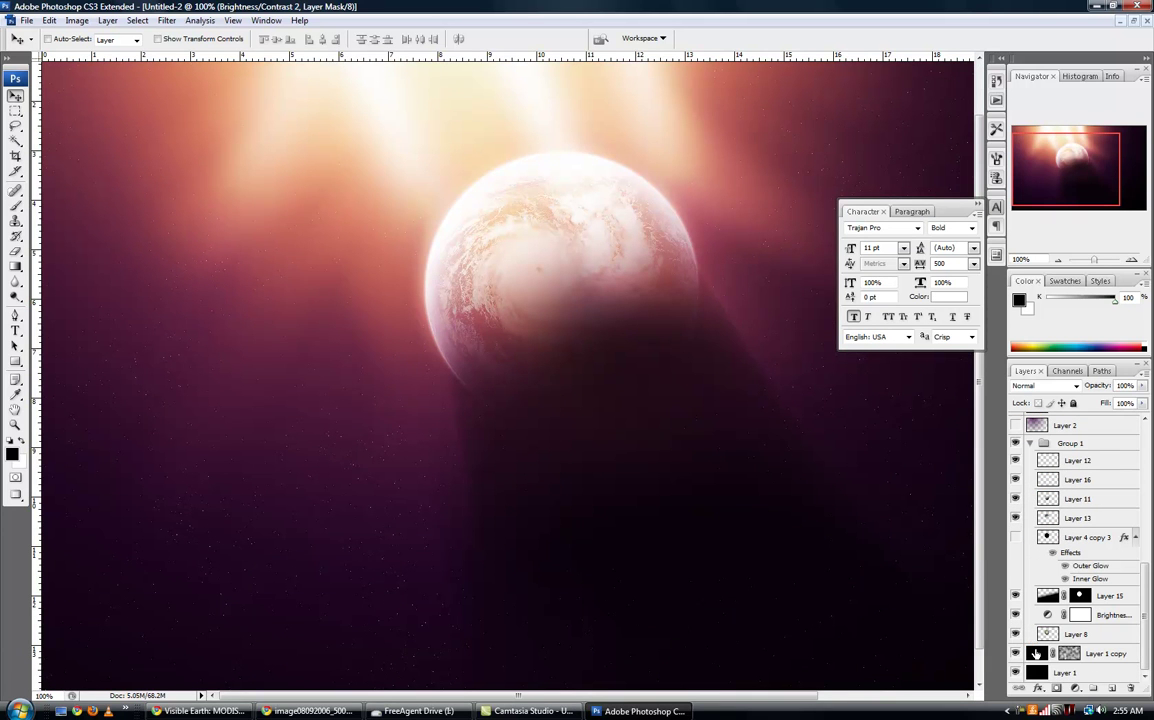
{"action": "left_click", "coordinate": [1035, 655]}
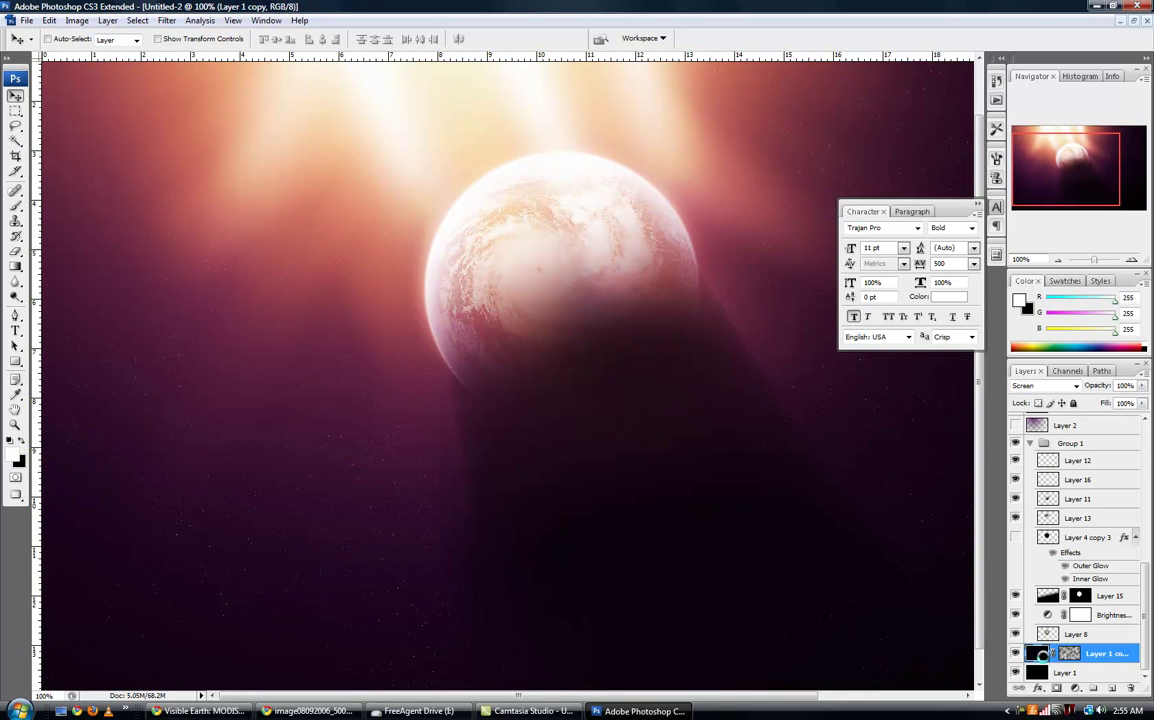
{"action": "key", "text": "Delete"}
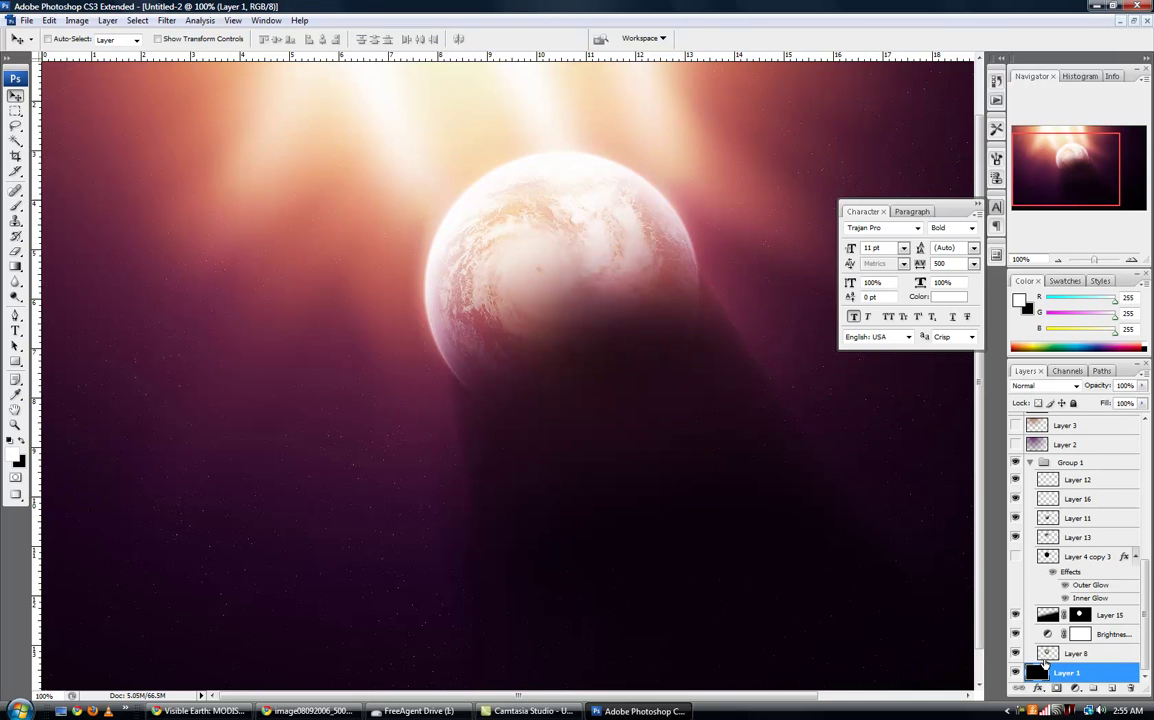
- Duplicate the Layer 1 star layer and set the copy's blend mode to Screen
{"action": "key", "text": "ctrl+j"}
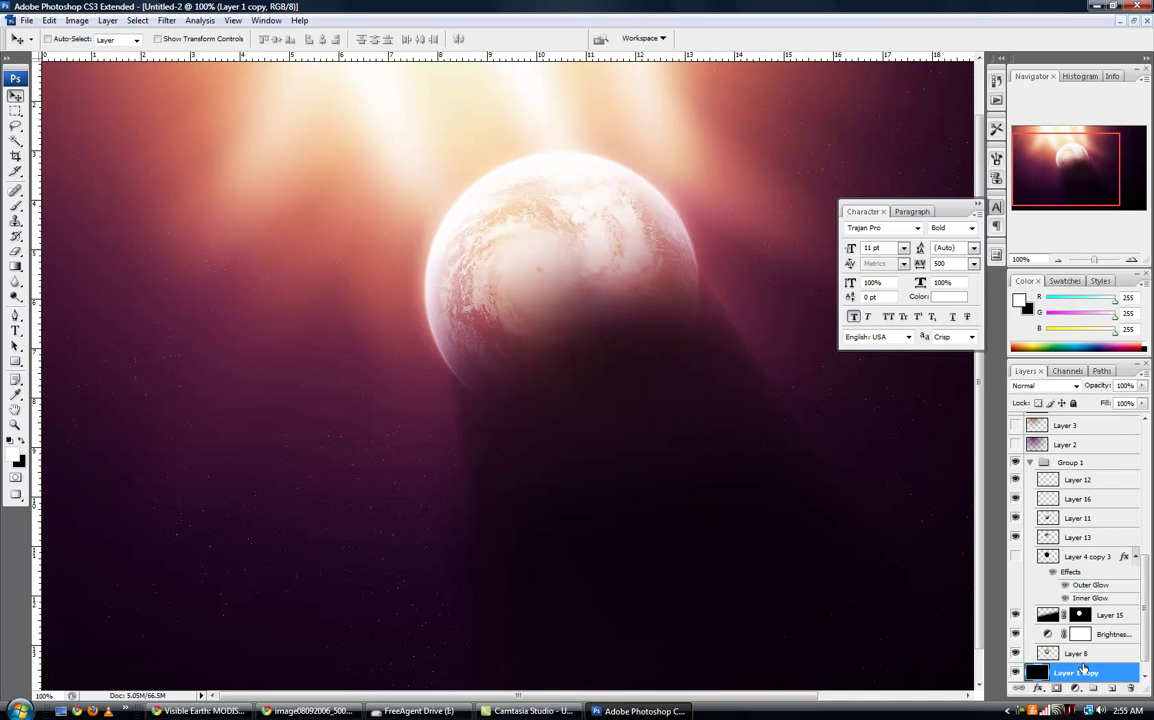
{"action": "scroll", "coordinate": [1138, 580], "scroll_direction": "down", "scroll_amount": 1}
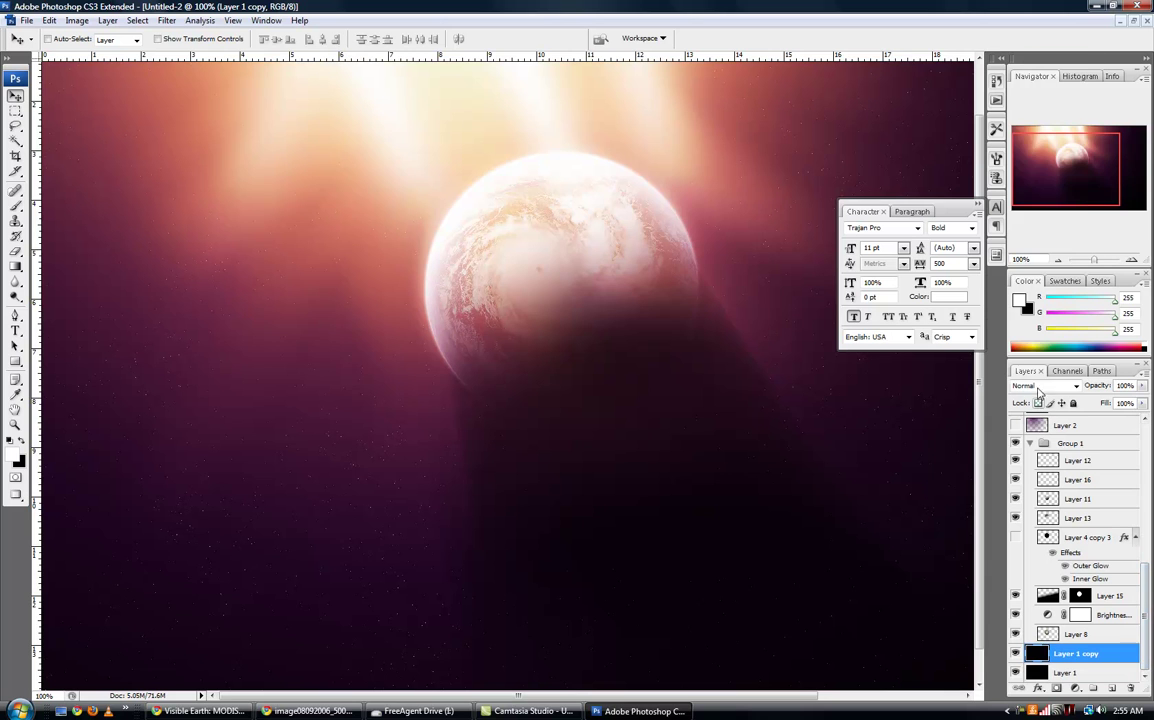
{"action": "left_click", "coordinate": [1045, 385]}
{"action": "left_click", "coordinate": [1022, 164]}
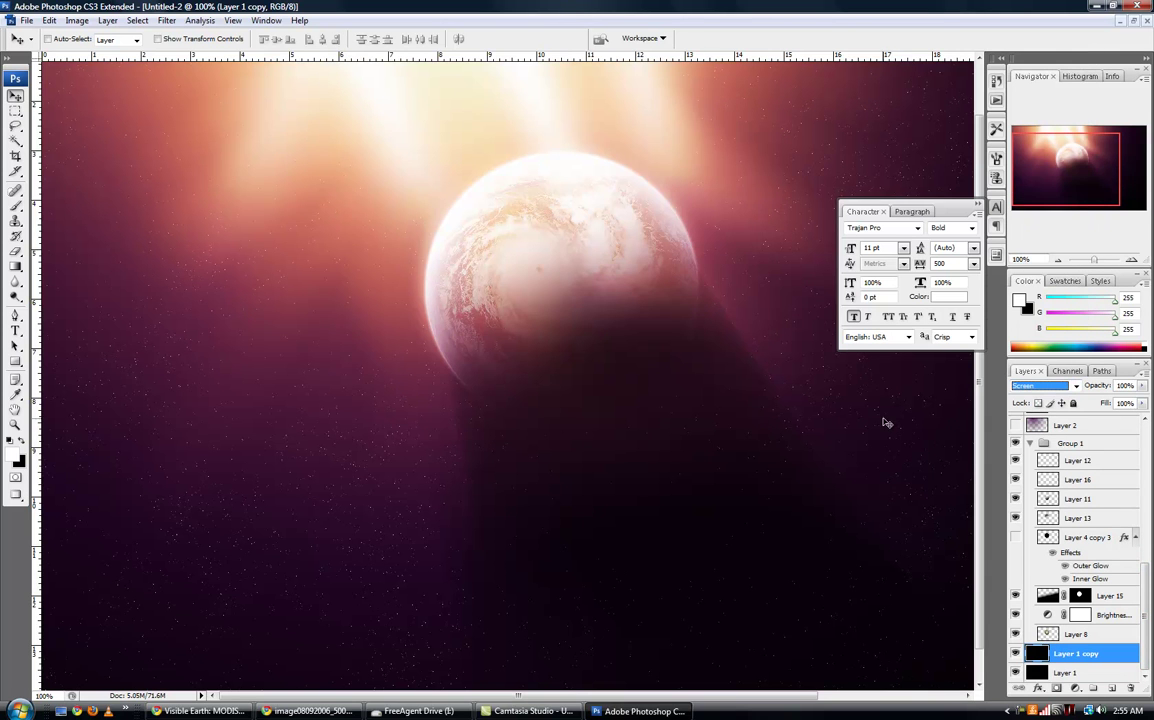
- Apply a Motion Blur with a 40° angle and 11-pixel distance to the Layer 1 copy stars
{"action": "left_click", "coordinate": [166, 20]}
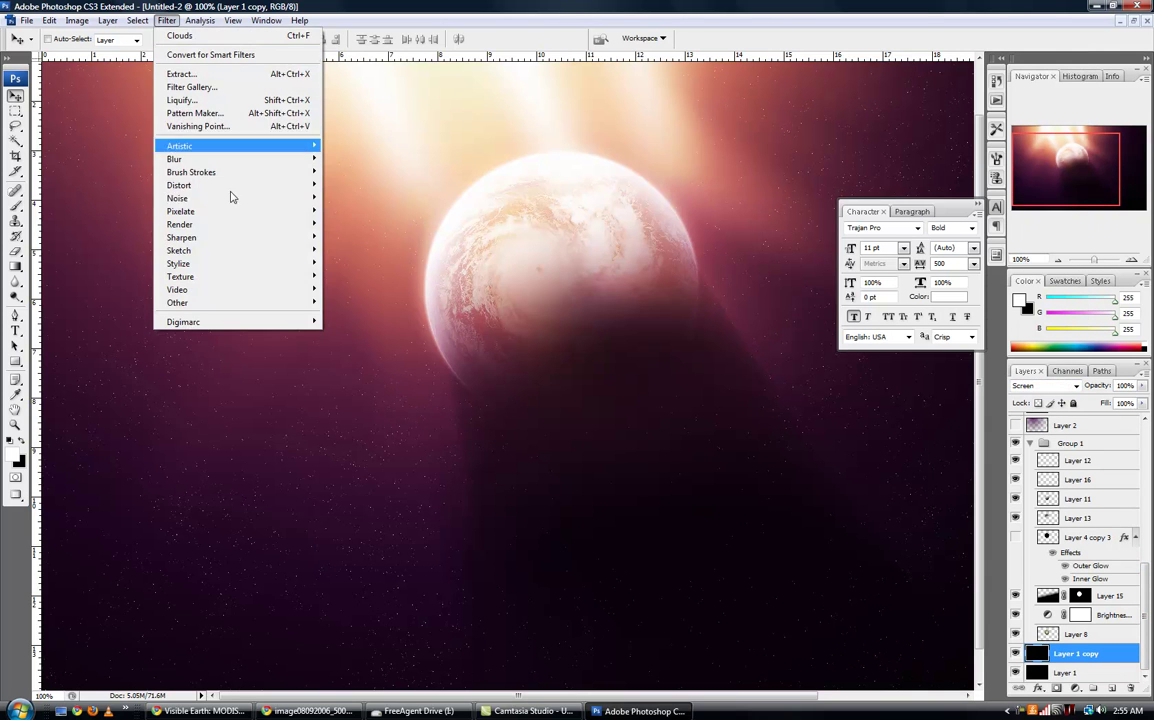
{"action": "mouse_move", "coordinate": [199, 165]}
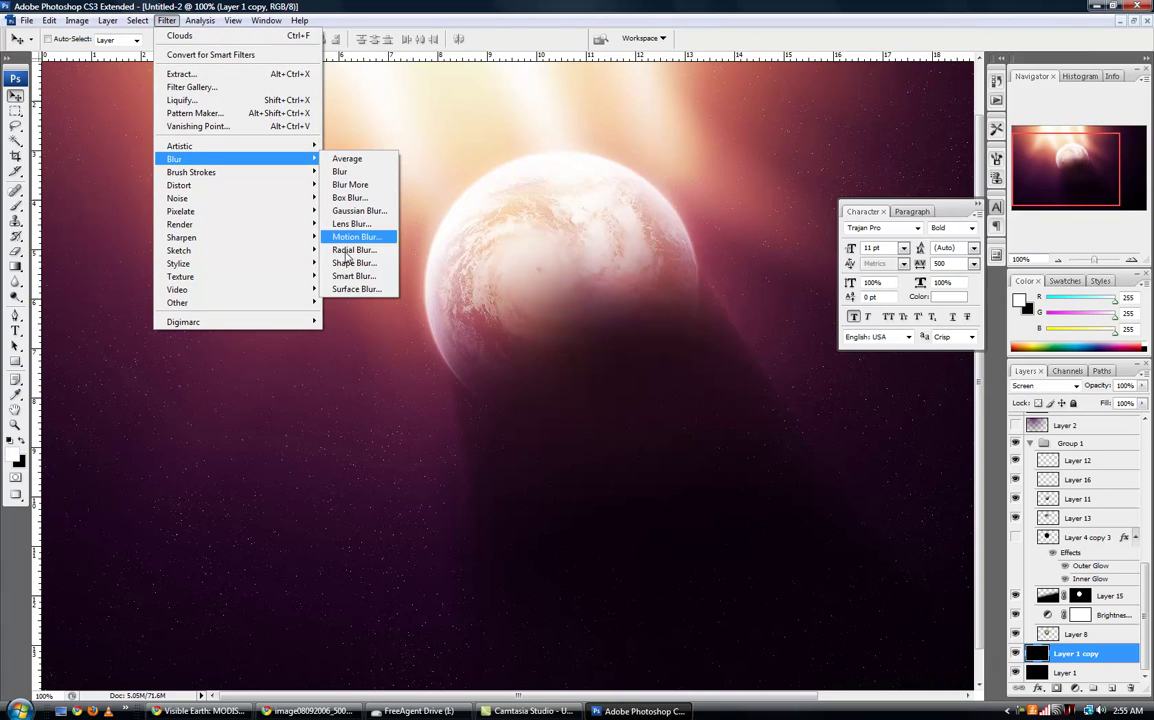
{"action": "left_click", "coordinate": [345, 236]}
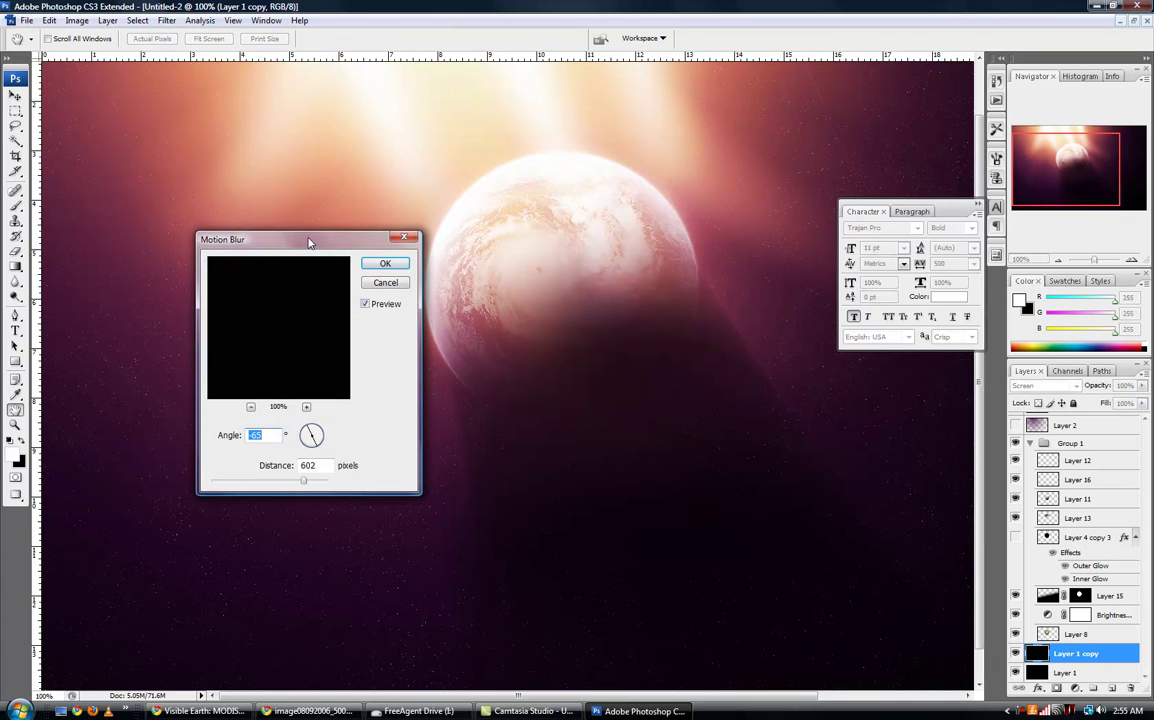
{"action": "left_click_drag", "start_coordinate": [309, 242], "coordinate": [520, 206]}
{"action": "left_click", "coordinate": [518, 410]}
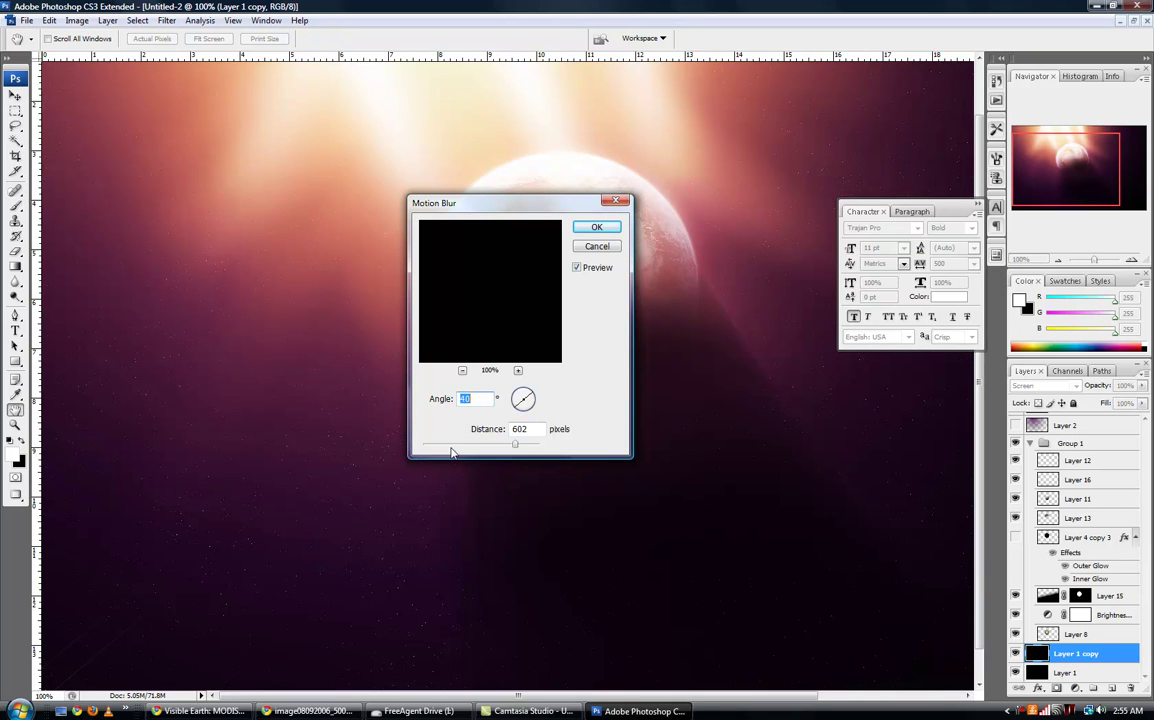
{"action": "left_click_drag", "start_coordinate": [451, 450], "coordinate": [431, 451]}
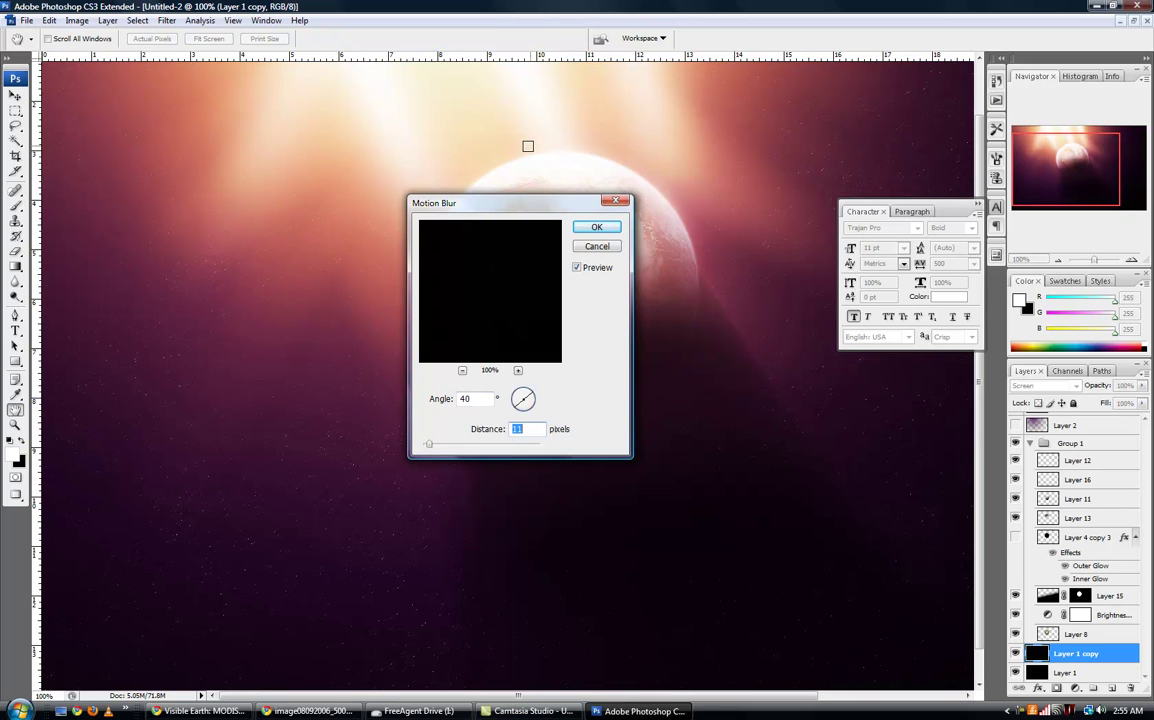
{"action": "left_click", "coordinate": [594, 227]}
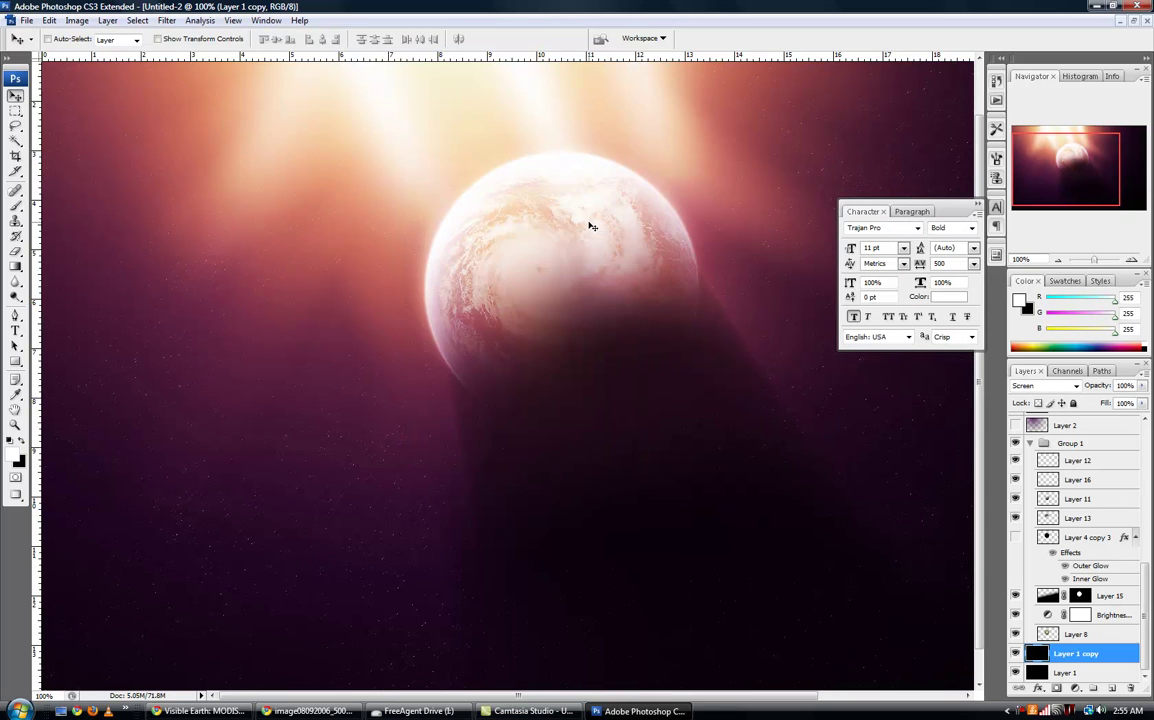
- Duplicate Layer 1 again and apply an 11-pixel Motion Blur to the new copy at a different, opposite-sloping angle
{"action": "left_click", "coordinate": [1043, 672]}
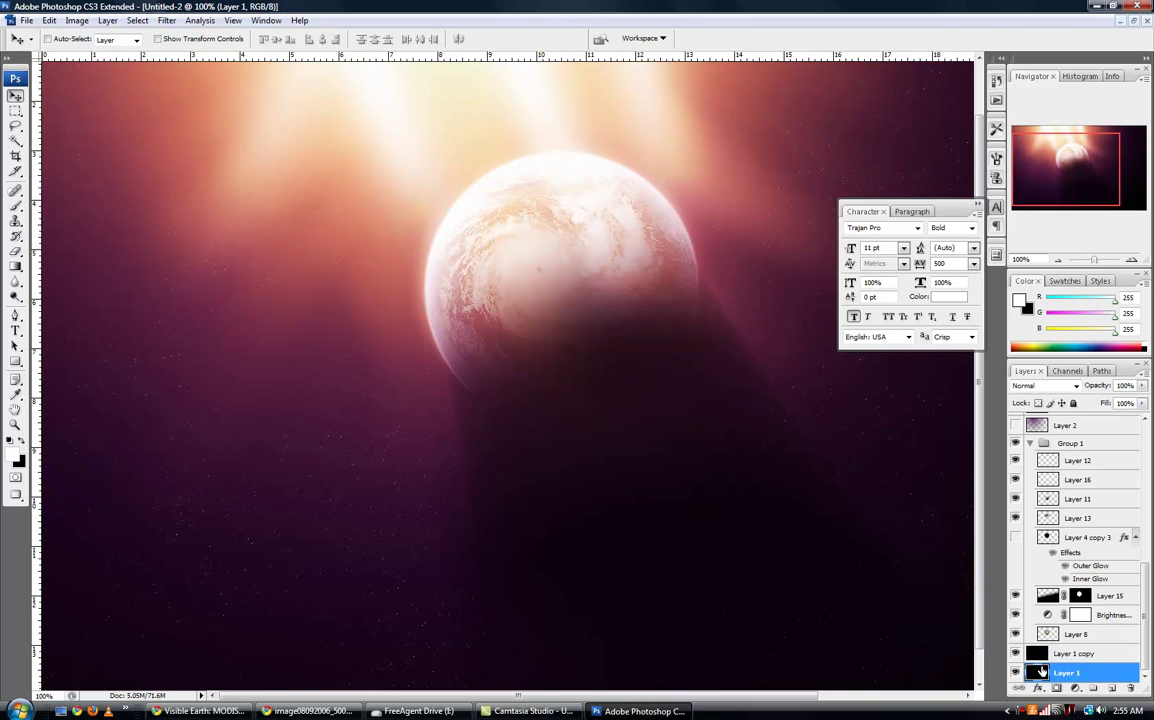
{"action": "key", "text": "ctrl+j"}
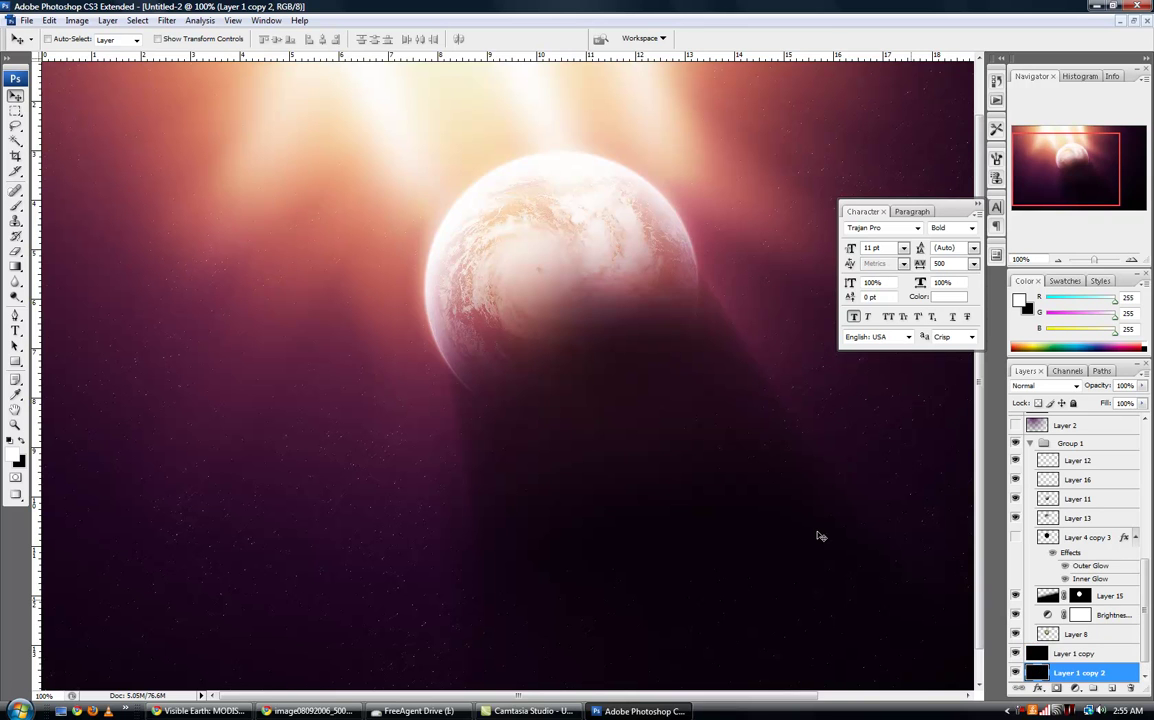
{"action": "left_click", "coordinate": [166, 20]}
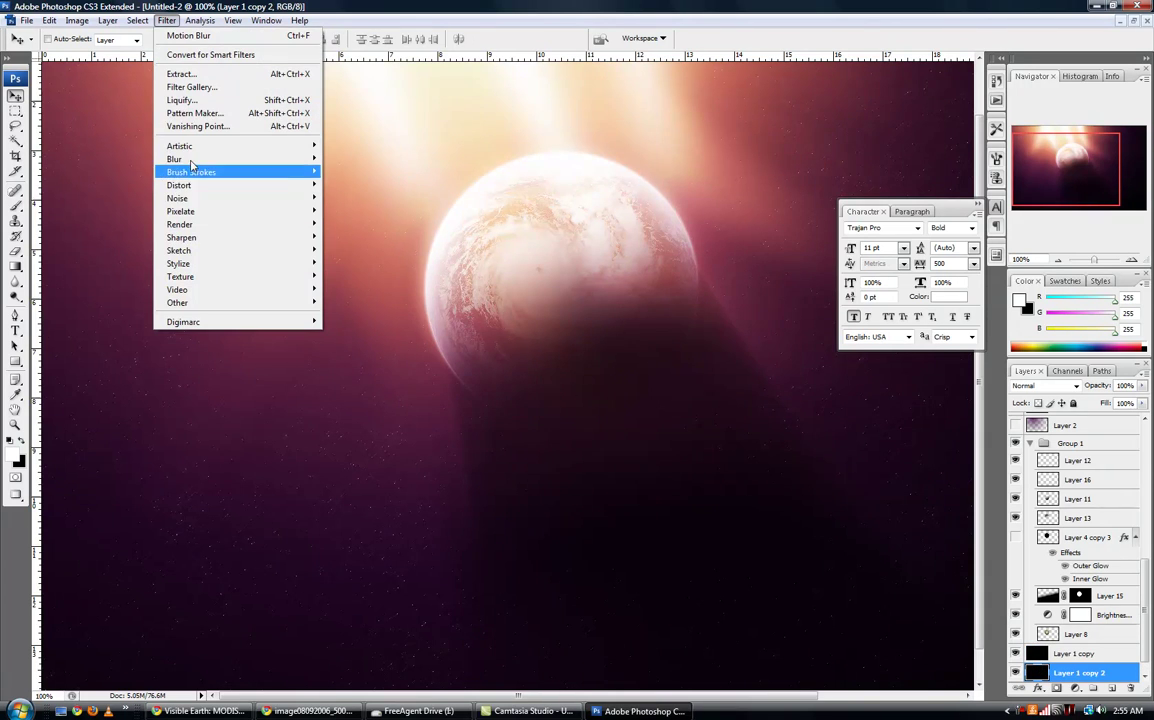
{"action": "mouse_move", "coordinate": [240, 167]}
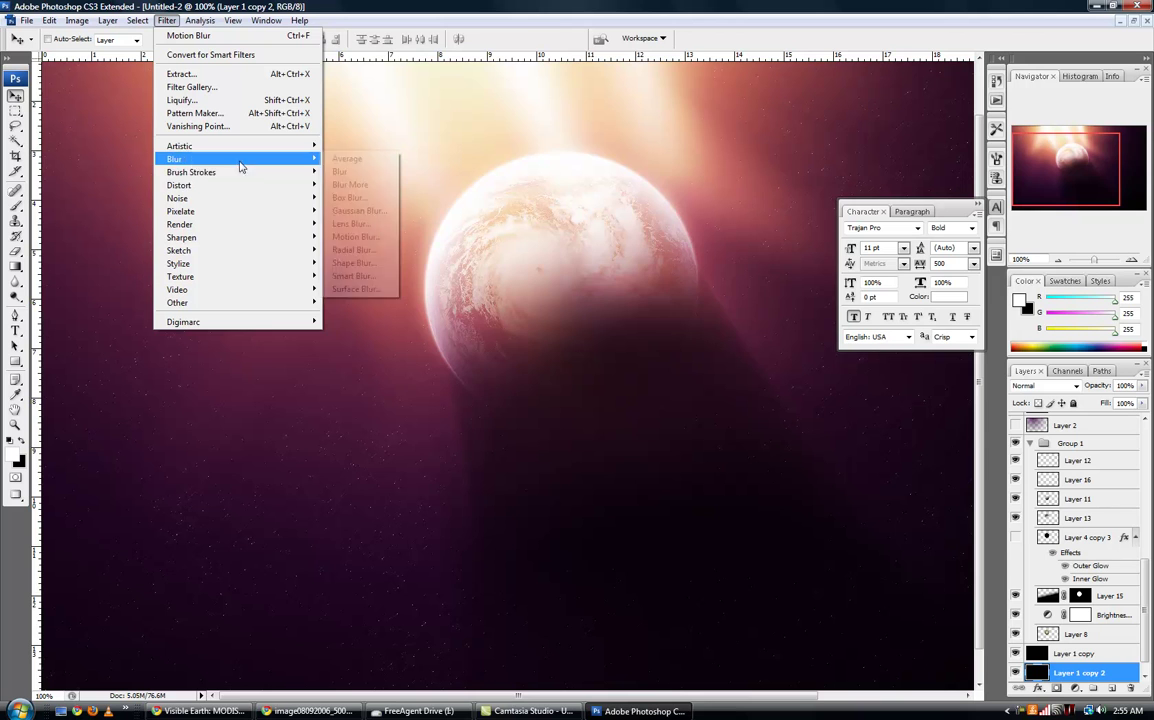
{"action": "left_click", "coordinate": [358, 237]}
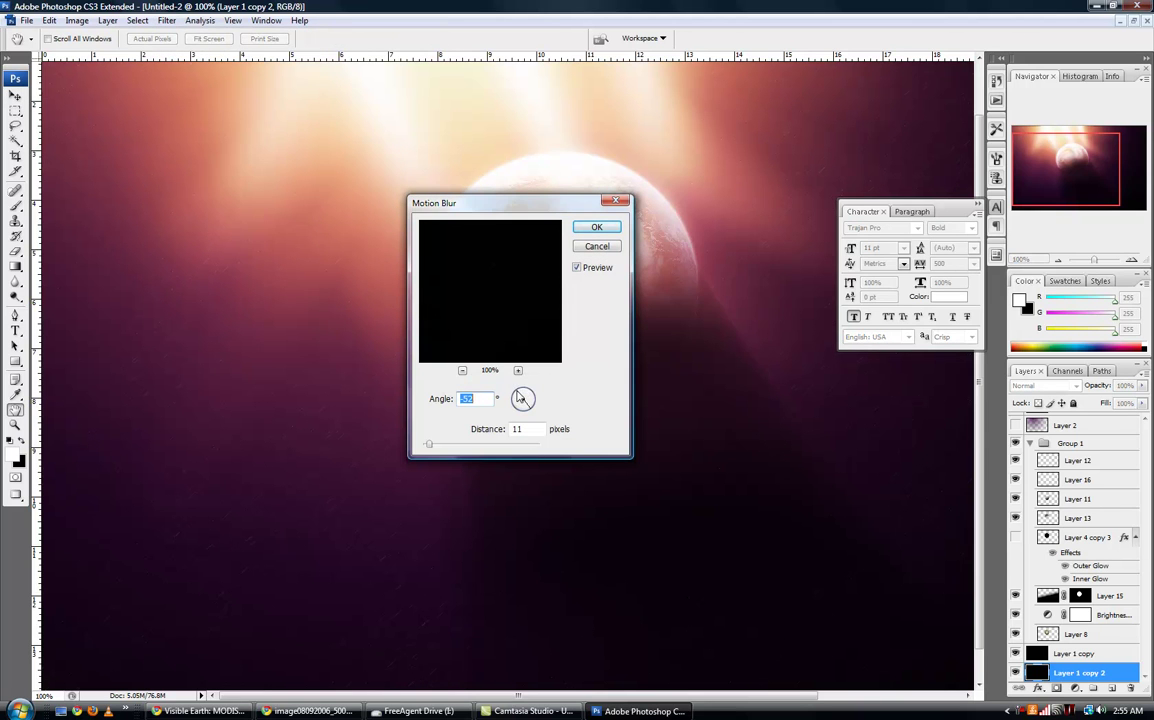
{"action": "left_click", "coordinate": [519, 397]}
{"action": "left_click_drag", "start_coordinate": [520, 397], "coordinate": [520, 399]}
{"action": "left_click", "coordinate": [595, 229]}
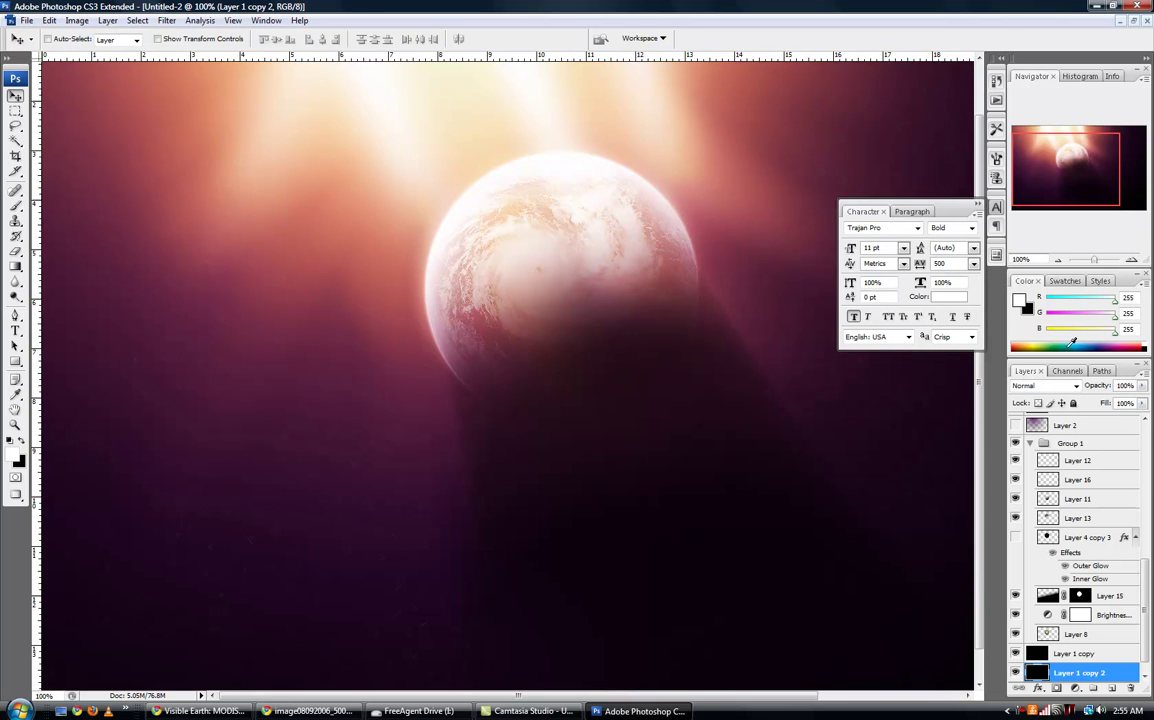
- Set the blend mode of Layer 1 copy 2 to Screen and inspect the star field around the planet
{"action": "left_click", "coordinate": [1042, 385]}
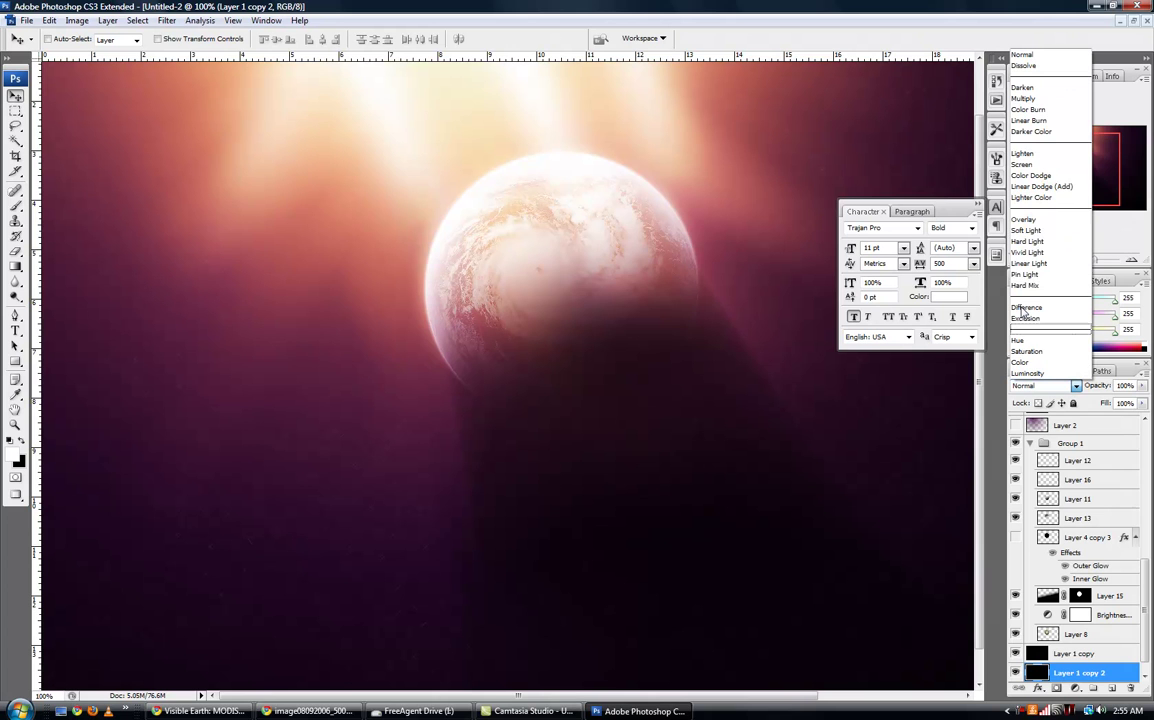
{"action": "left_click", "coordinate": [1024, 164]}
{"action": "left_click_drag", "start_coordinate": [574, 378], "coordinate": [488, 402]}
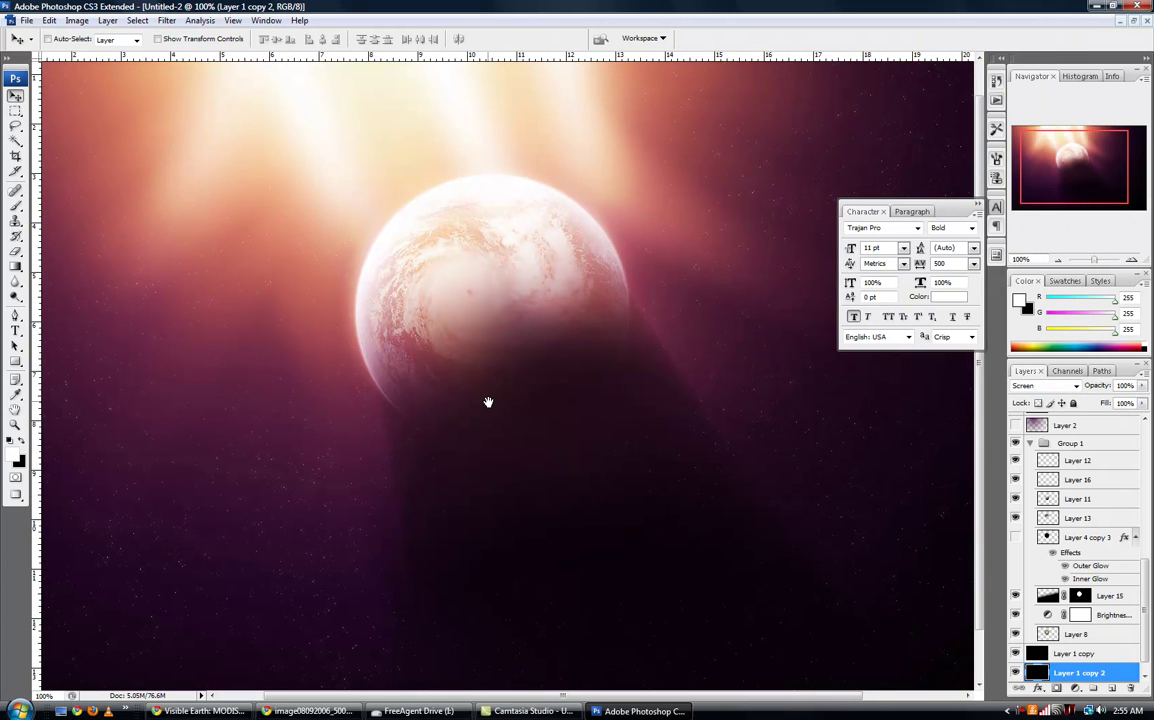
{"action": "left_click_drag", "start_coordinate": [177, 504], "coordinate": [245, 541]}
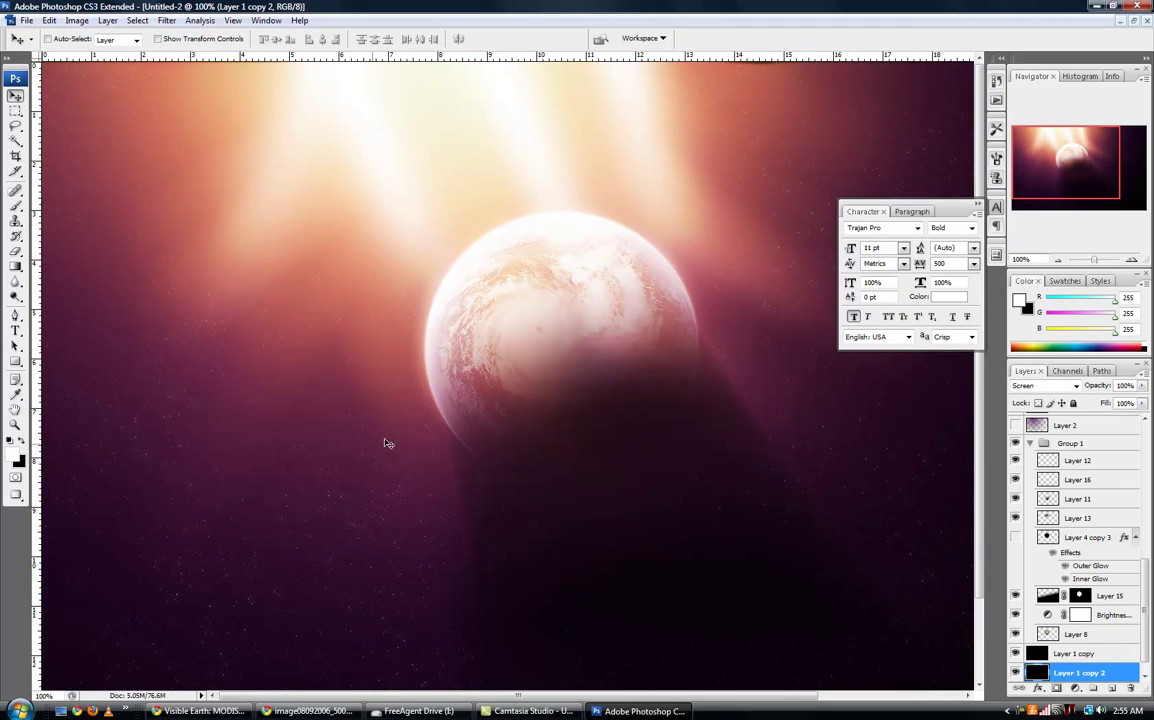
{"action": "left_click_drag", "start_coordinate": [597, 591], "coordinate": [562, 456]}
{"action": "left_click_drag", "start_coordinate": [407, 489], "coordinate": [206, 549]}
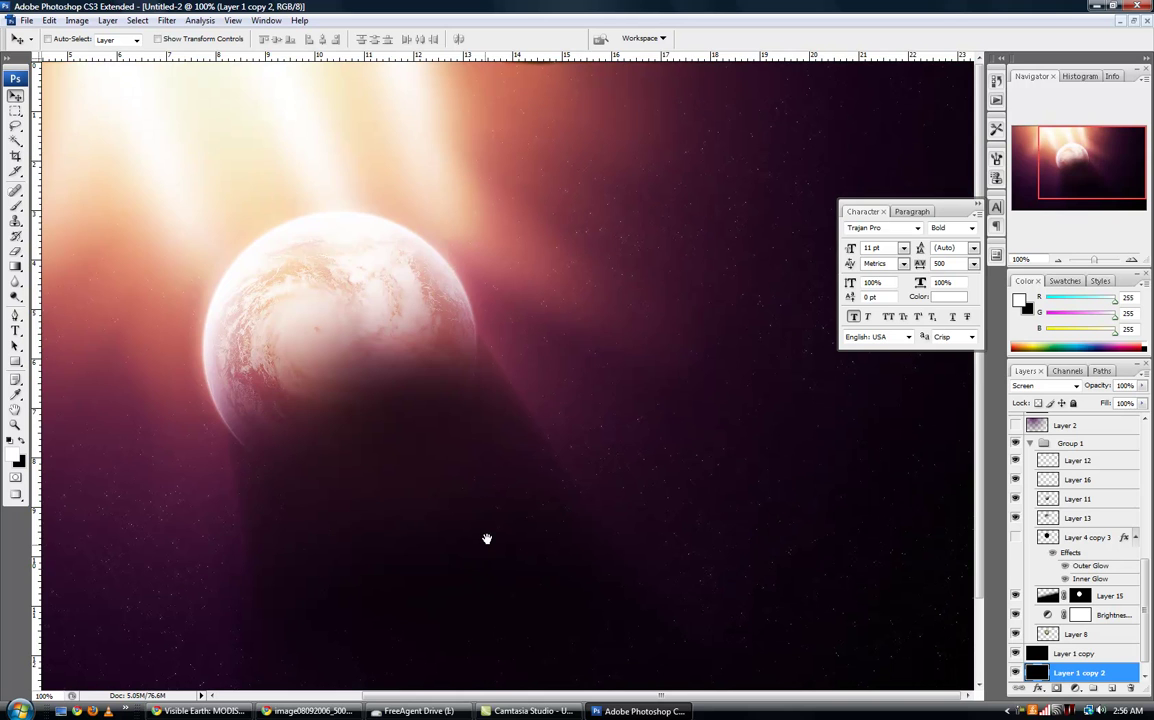
{"action": "left_click_drag", "start_coordinate": [379, 466], "coordinate": [599, 466]}
- Add a new layer above Layer 20 and fill it using Apply Image with the Merged source, RGB channel, Multiply blending and 100% opacity
{"action": "scroll", "coordinate": [1062, 505], "scroll_direction": "up", "scroll_amount": 10}
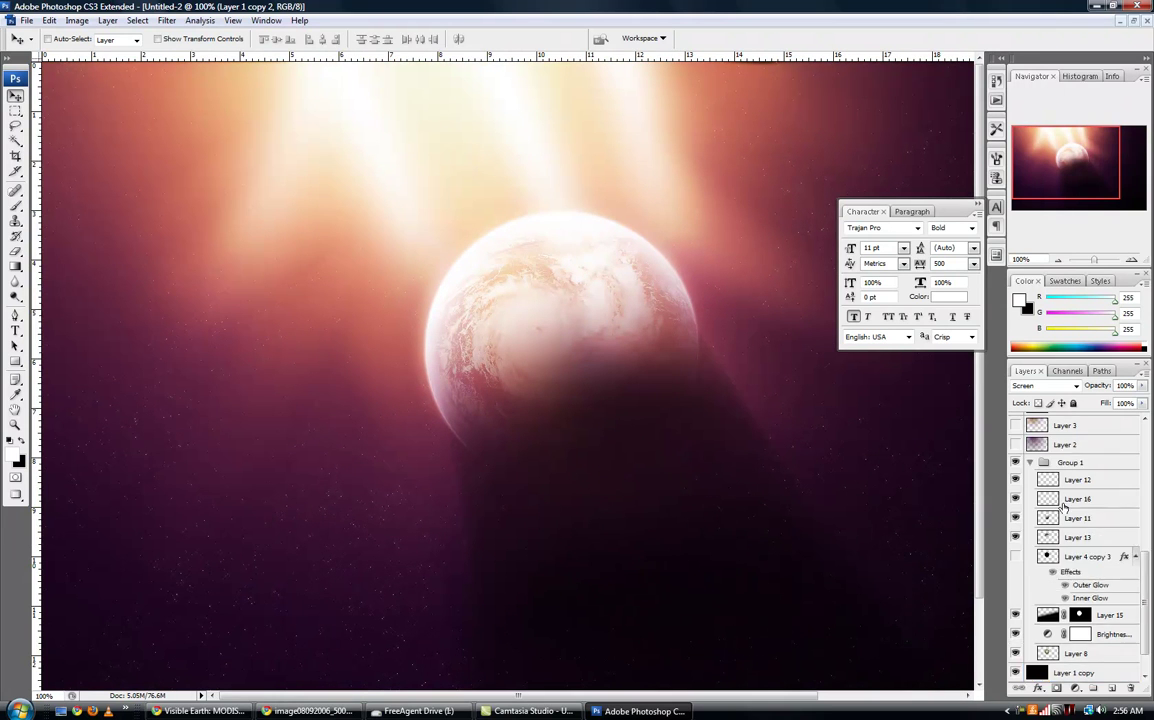
{"action": "left_click", "coordinate": [1066, 422]}
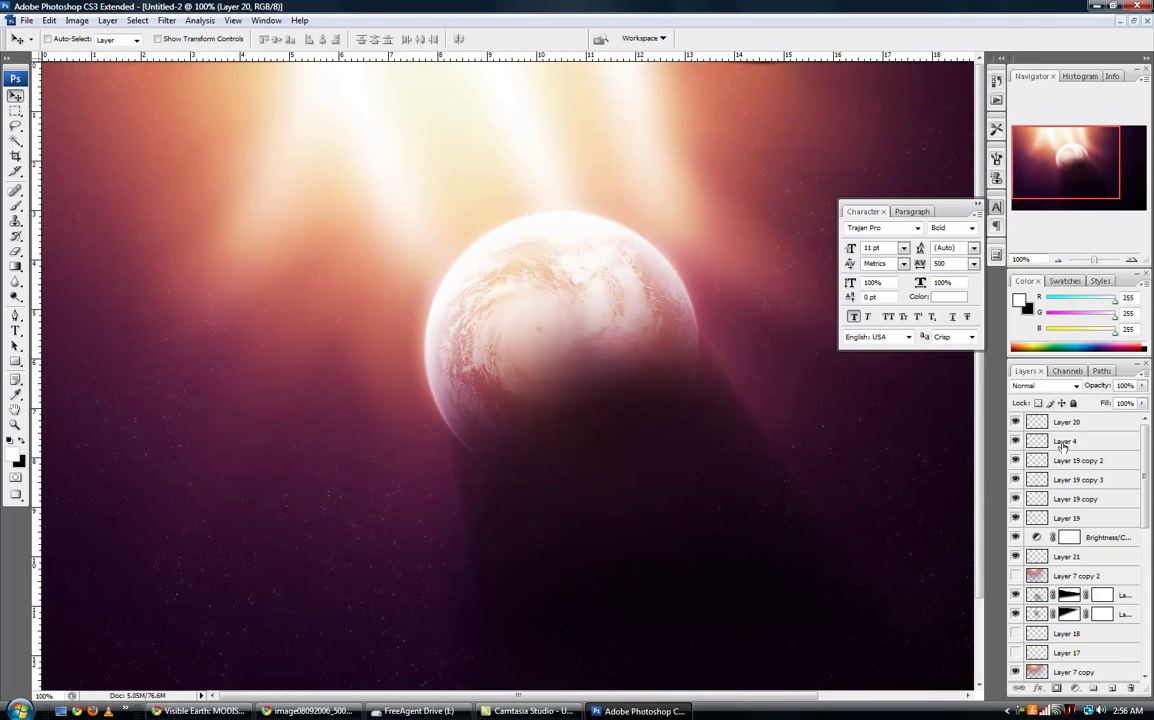
{"action": "left_click", "coordinate": [1110, 688]}
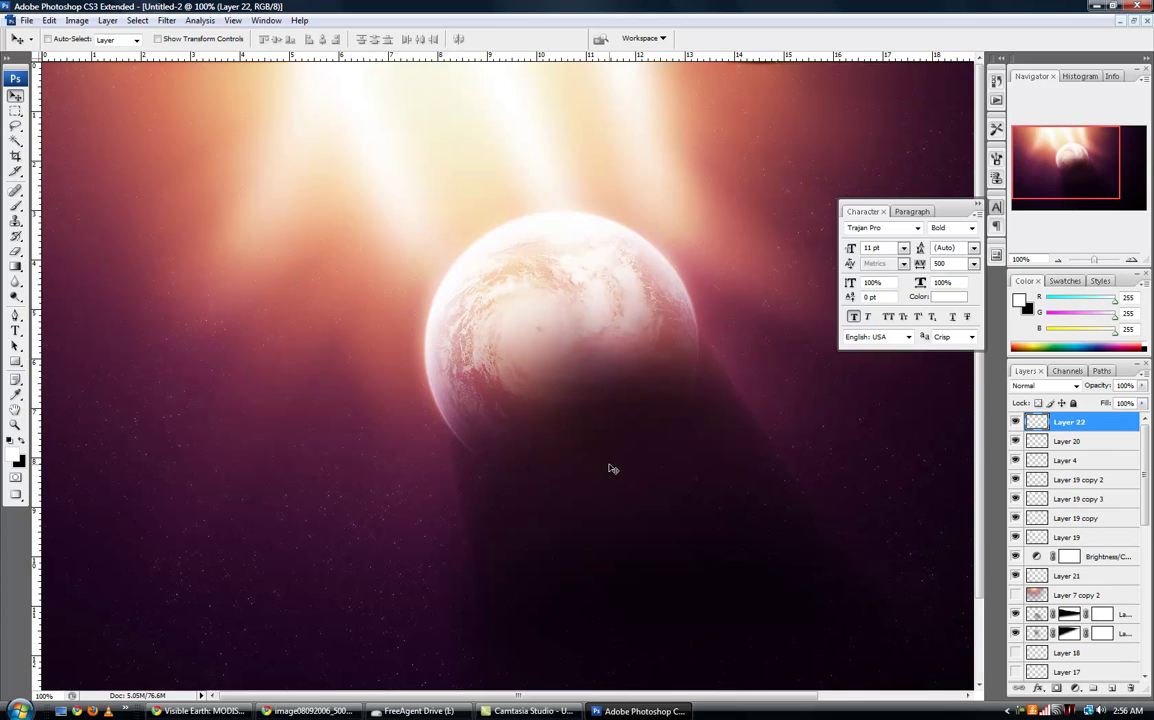
{"action": "left_click_drag", "start_coordinate": [613, 469], "coordinate": [640, 550]}
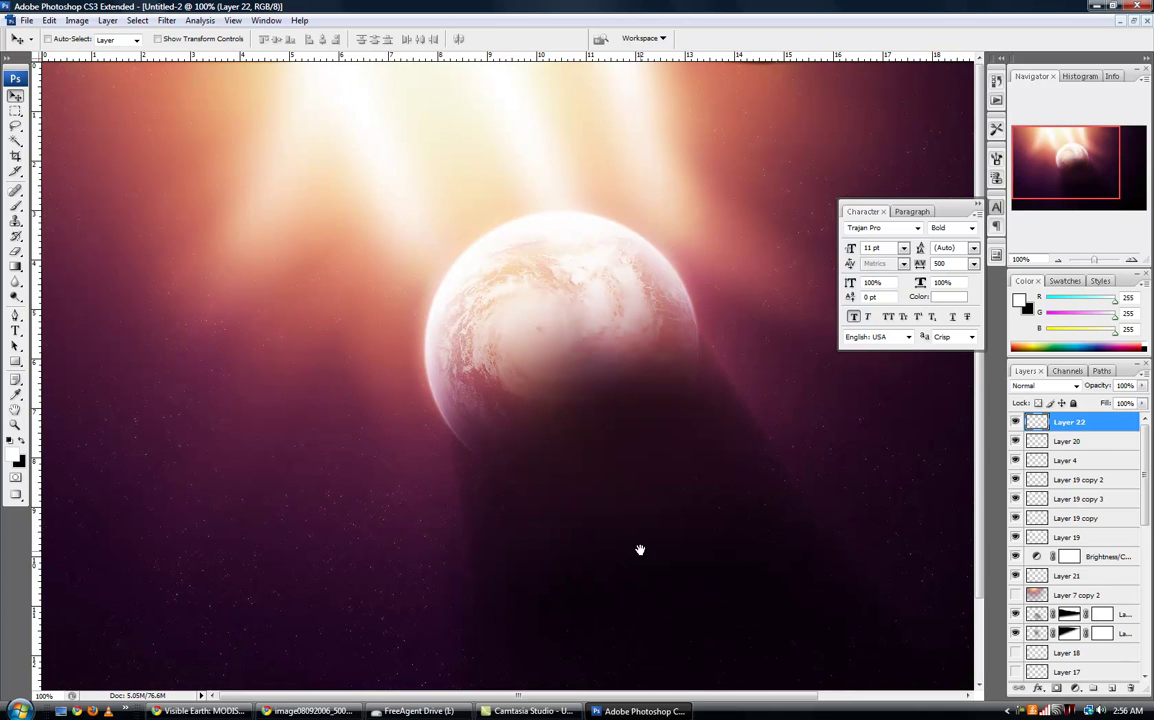
{"action": "left_click", "coordinate": [77, 20]}
{"action": "left_click", "coordinate": [98, 87]}
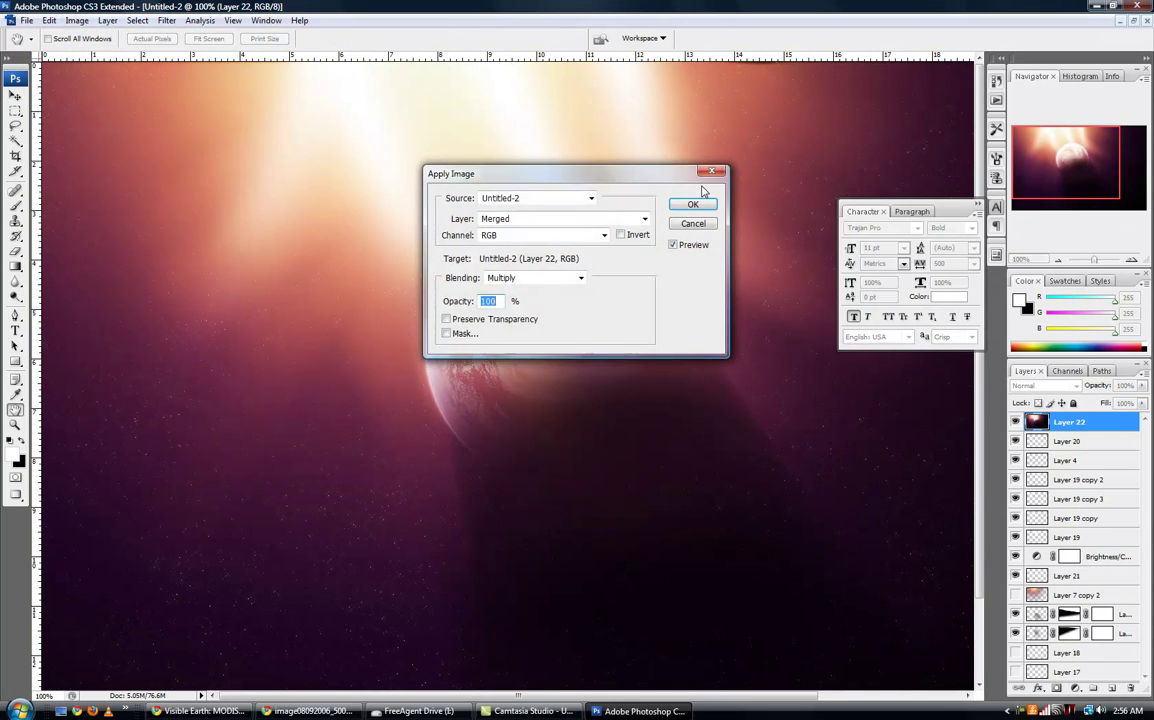
{"action": "left_click", "coordinate": [704, 208]}
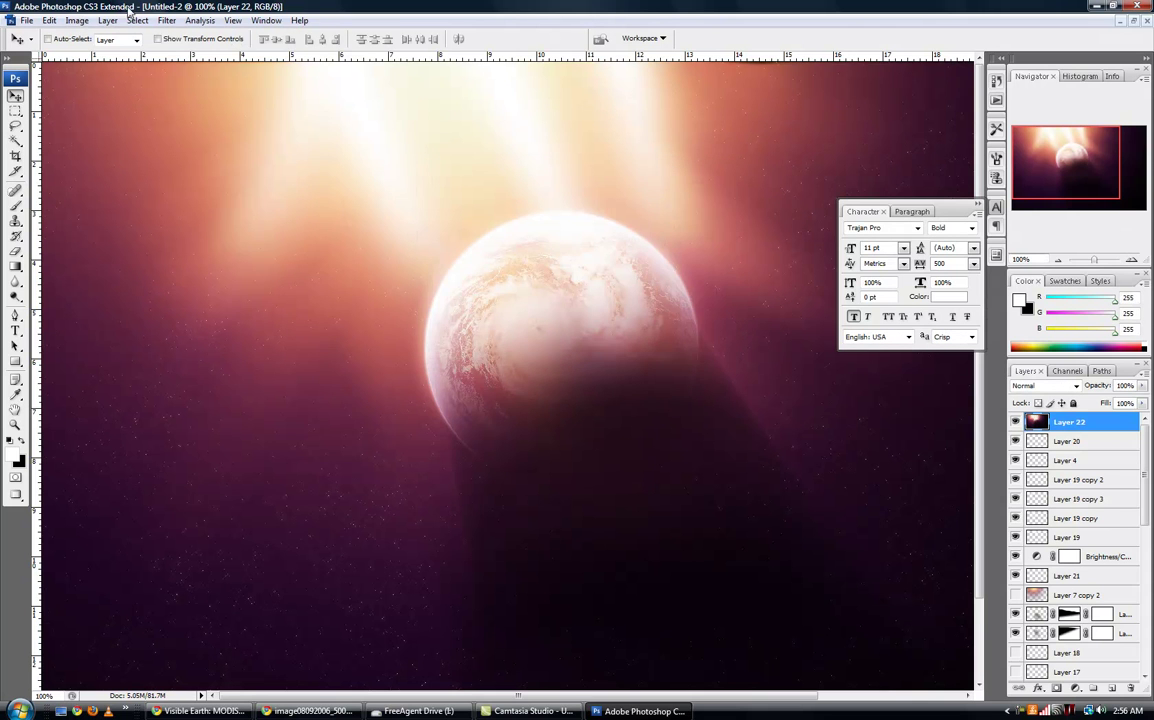
- Sharpen the merged Layer 22 and fade the Sharpen effect to 56% opacity in Normal mode
{"action": "left_click", "coordinate": [166, 20]}
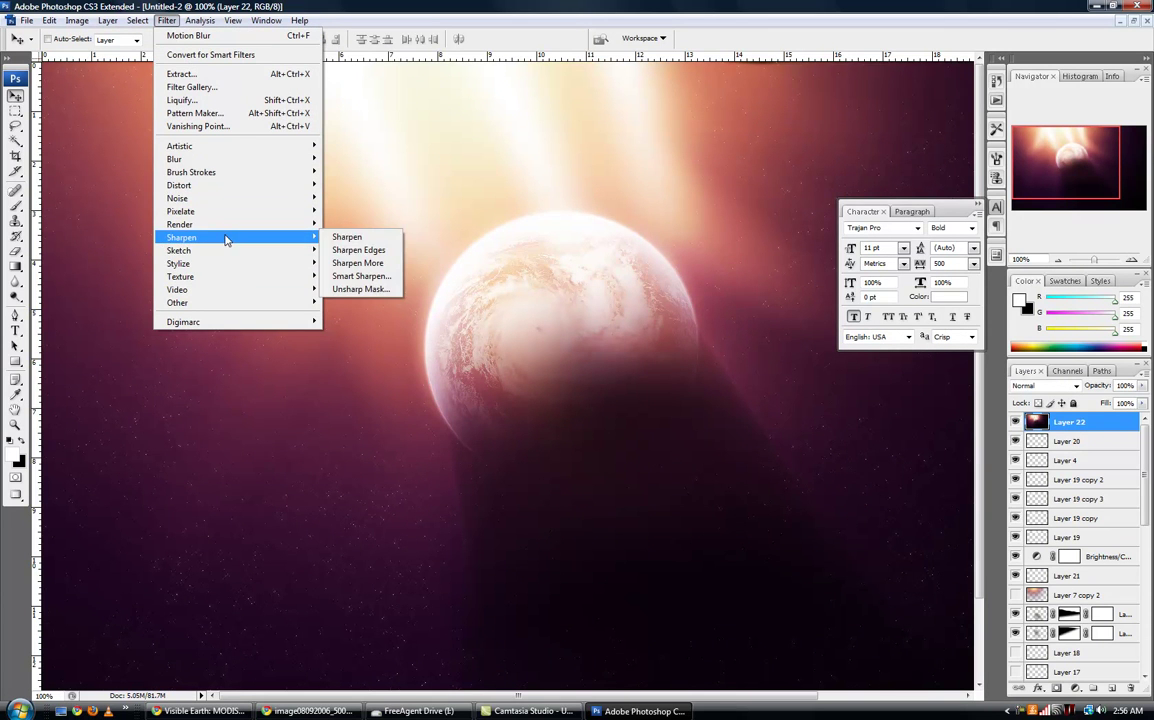
{"action": "left_click", "coordinate": [345, 237]}
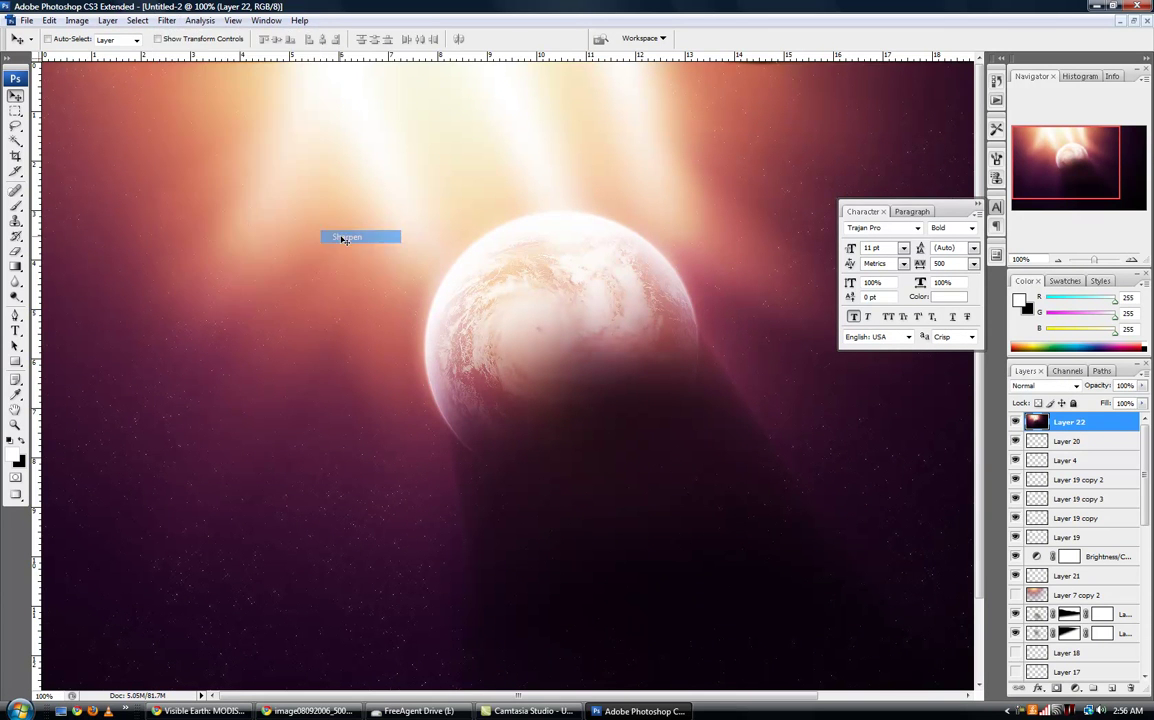
{"action": "left_click", "coordinate": [48, 20]}
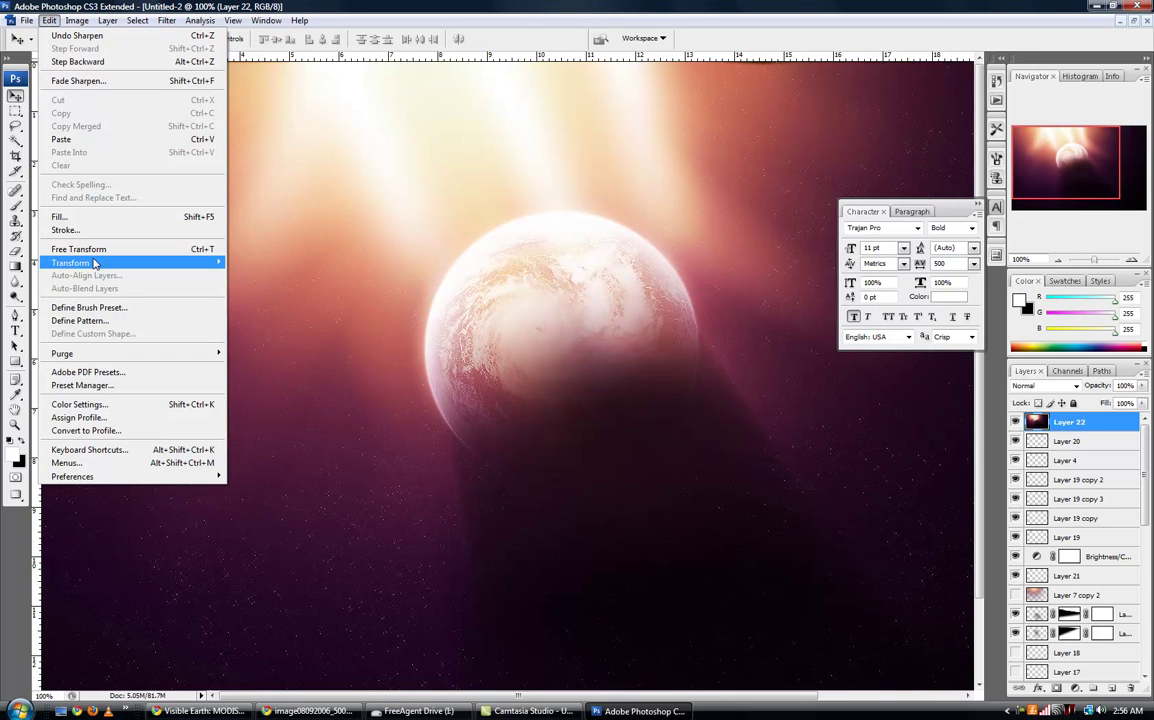
{"action": "left_click", "coordinate": [78, 80]}
{"action": "left_click_drag", "start_coordinate": [605, 254], "coordinate": [556, 254]}
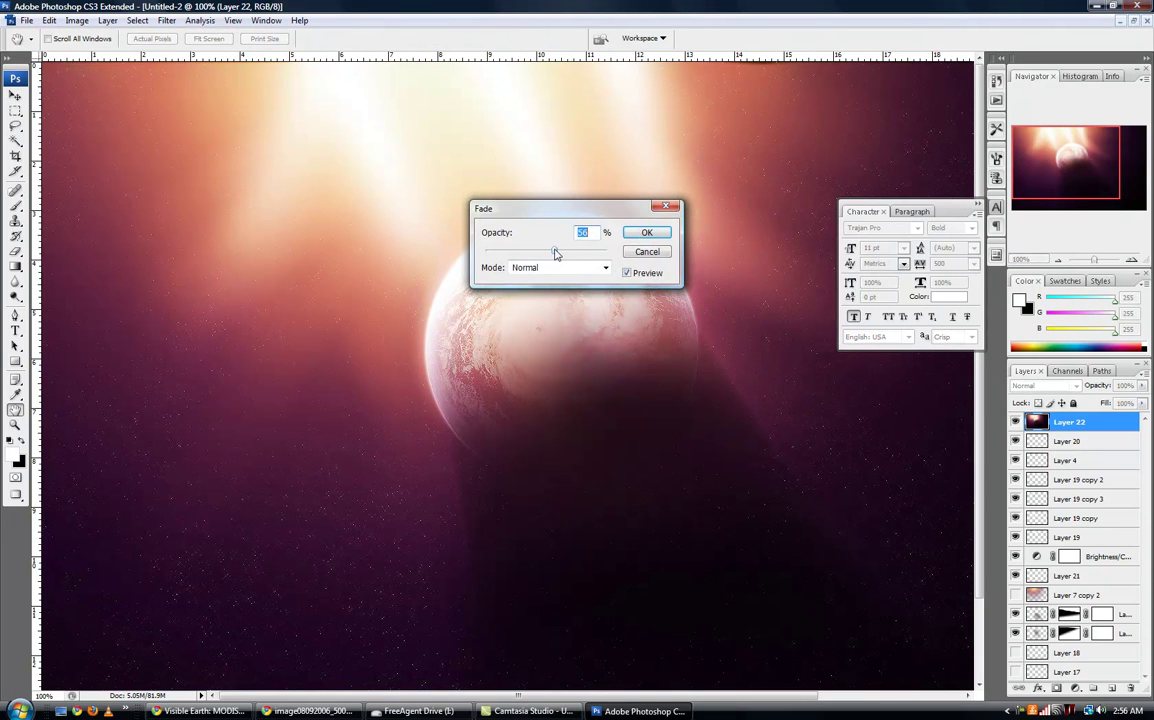
{"action": "left_click", "coordinate": [647, 232]}
{"action": "key", "text": "v"}
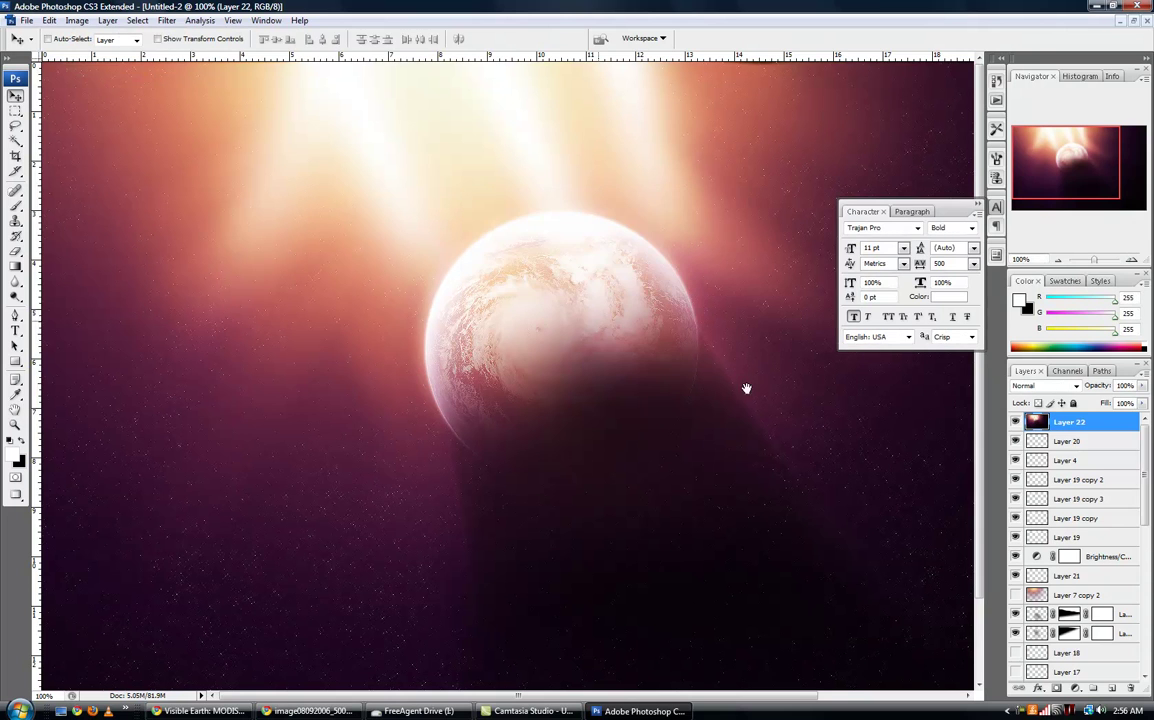
{"action": "left_click_drag", "start_coordinate": [590, 366], "coordinate": [500, 345]}
{"action": "left_click_drag", "start_coordinate": [591, 383], "coordinate": [595, 425]}
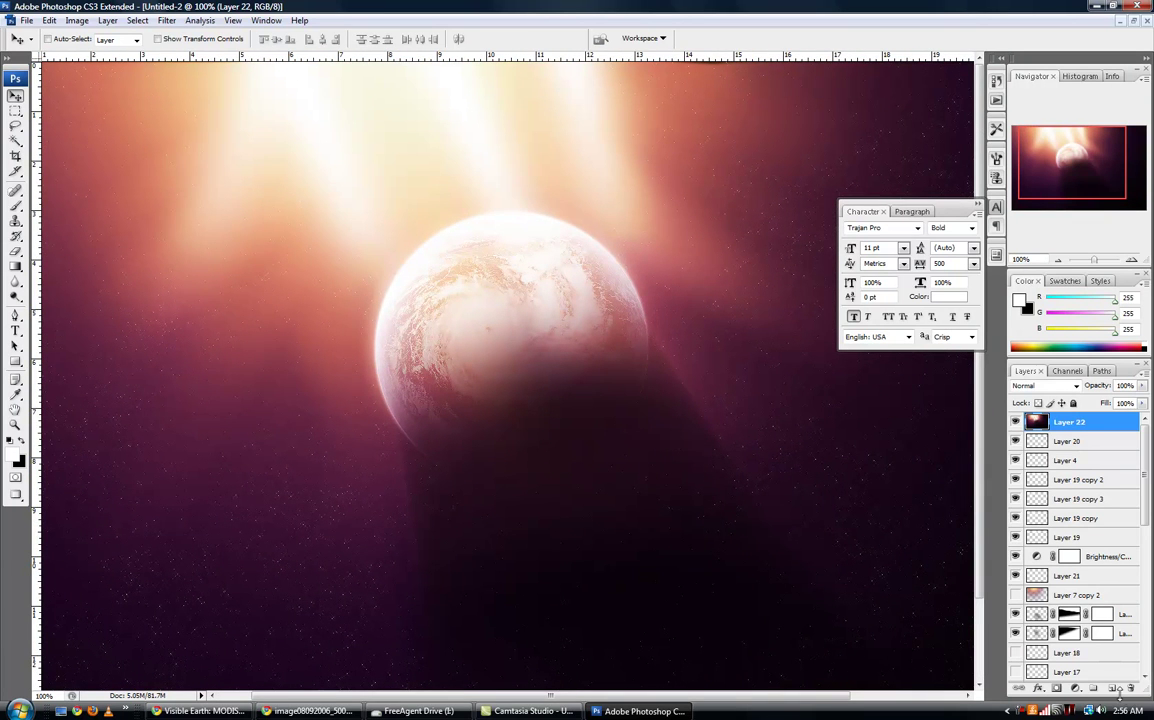
- Add a new layer above Layer 22 and create a vertical guide at 50% of the canvas width
{"action": "left_click", "coordinate": [1112, 689]}
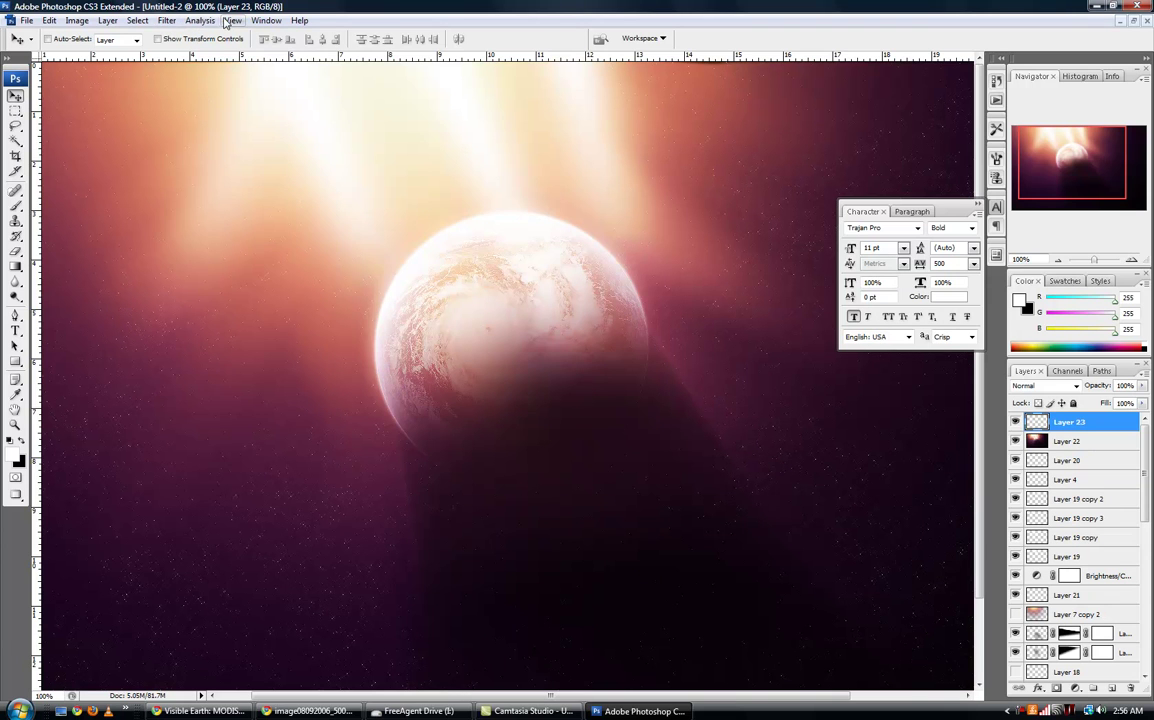
{"action": "left_click", "coordinate": [231, 21]}
{"action": "left_click", "coordinate": [258, 279]}
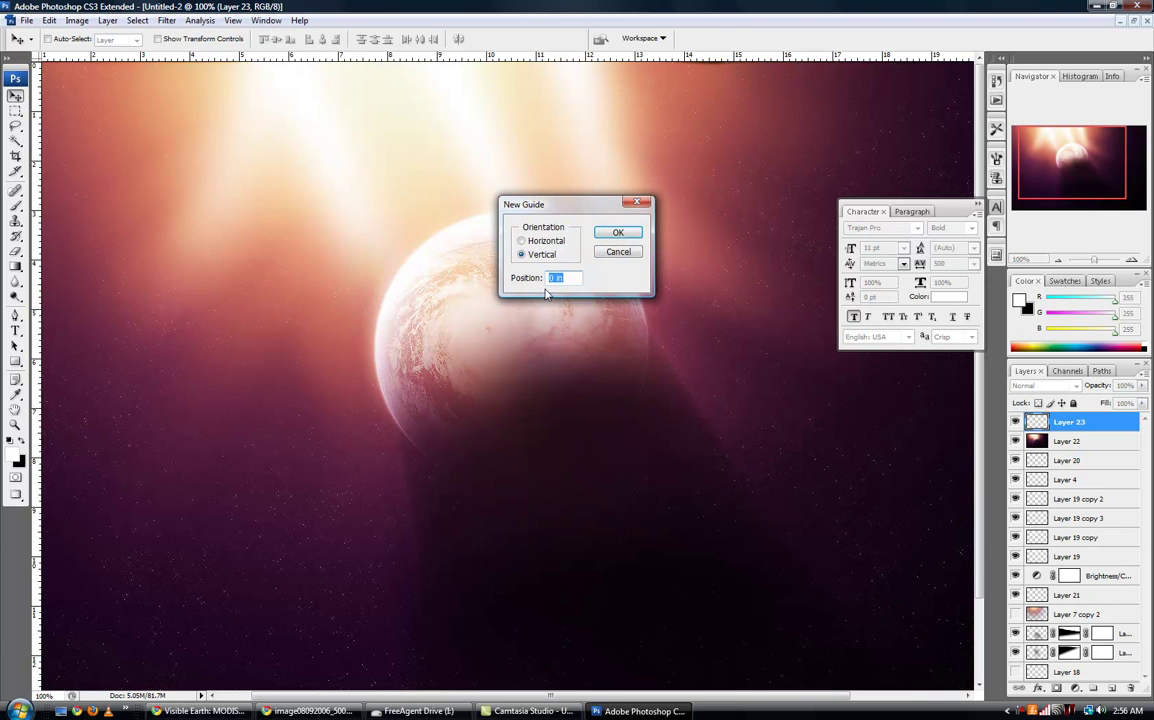
{"action": "type", "text": "50"}
{"action": "left_click", "coordinate": [620, 234]}
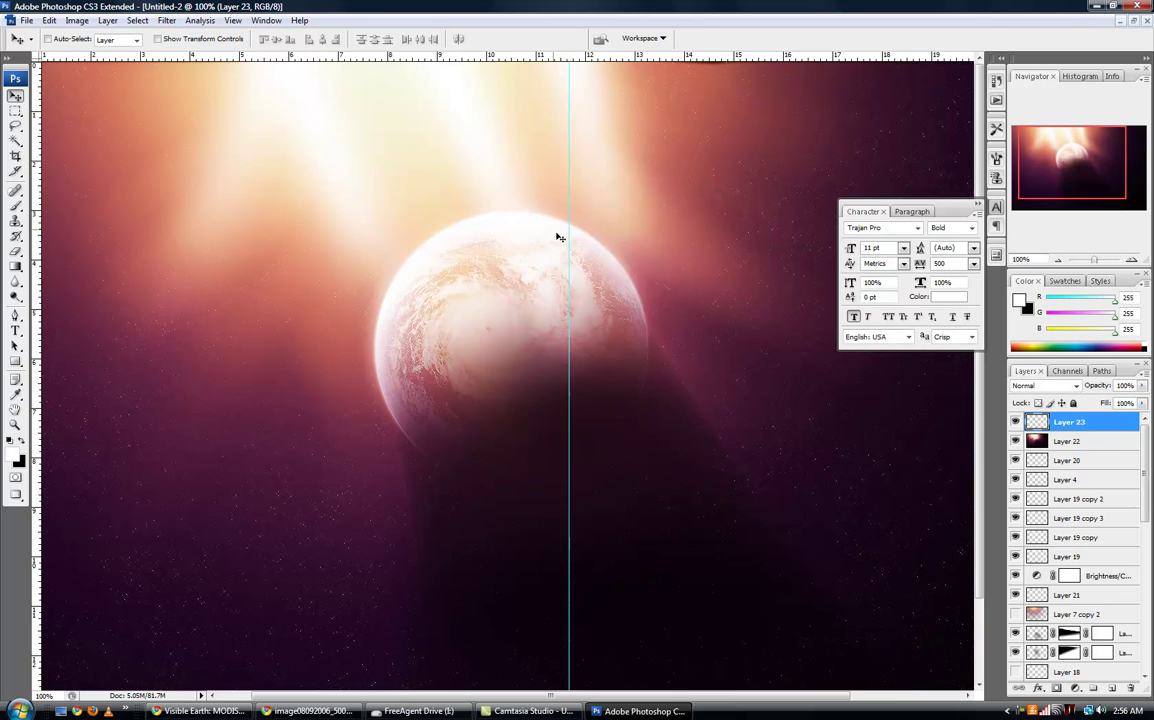
- Create a horizontal guide at 50% of the canvas height
{"action": "left_click", "coordinate": [166, 20]}
{"action": "mouse_move", "coordinate": [231, 21]}
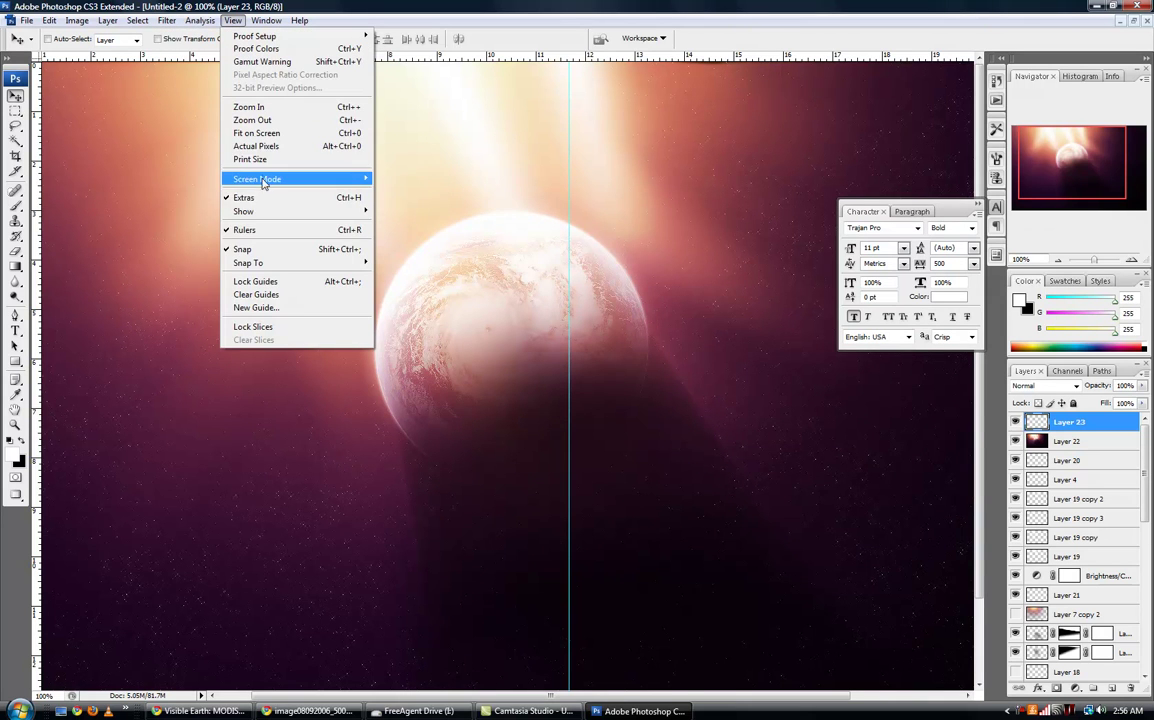
{"action": "left_click", "coordinate": [255, 308]}
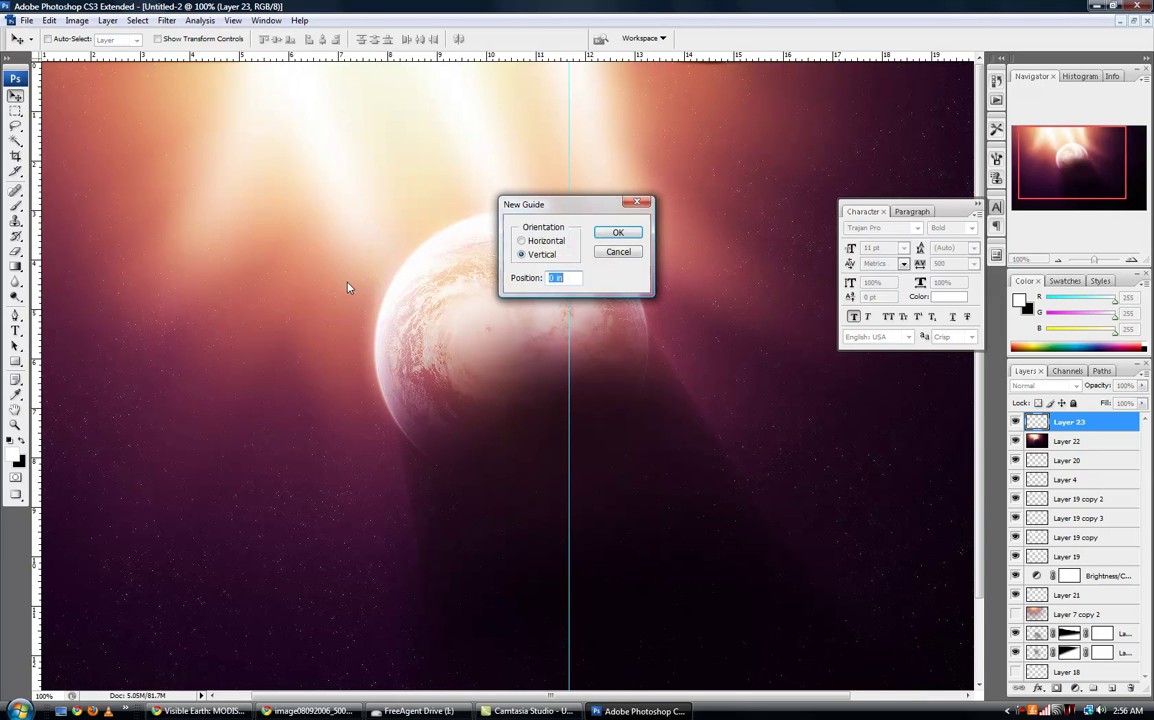
{"action": "left_click", "coordinate": [522, 241]}
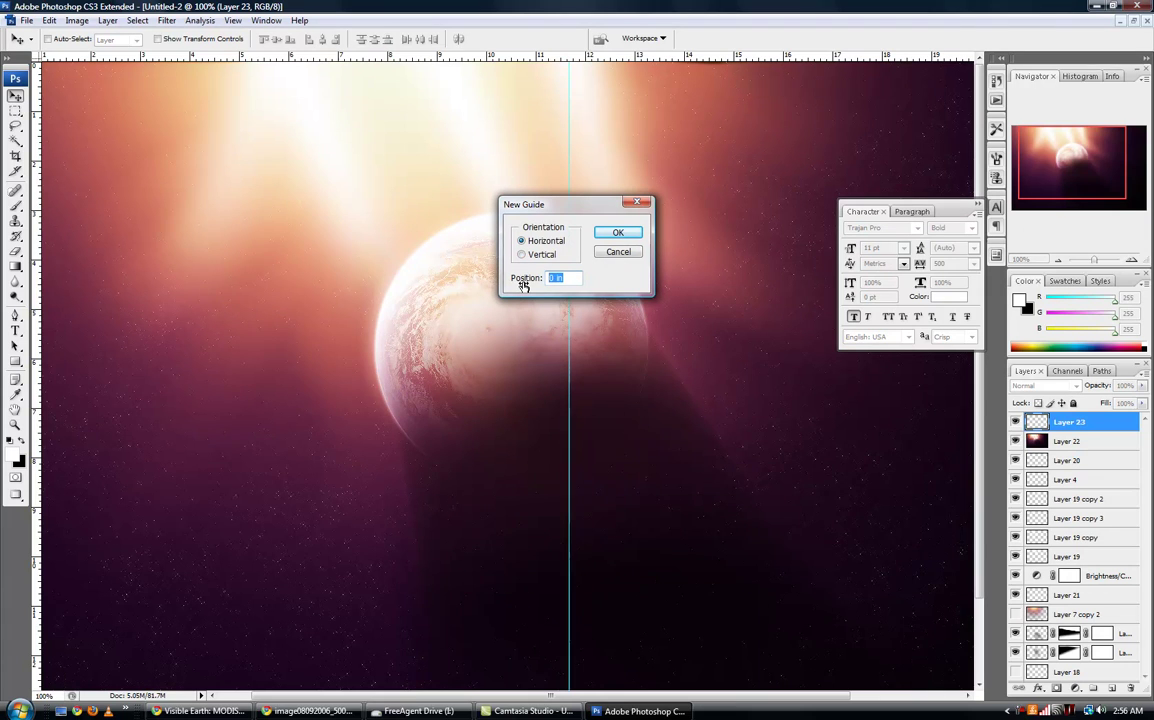
{"action": "type", "text": "40"}
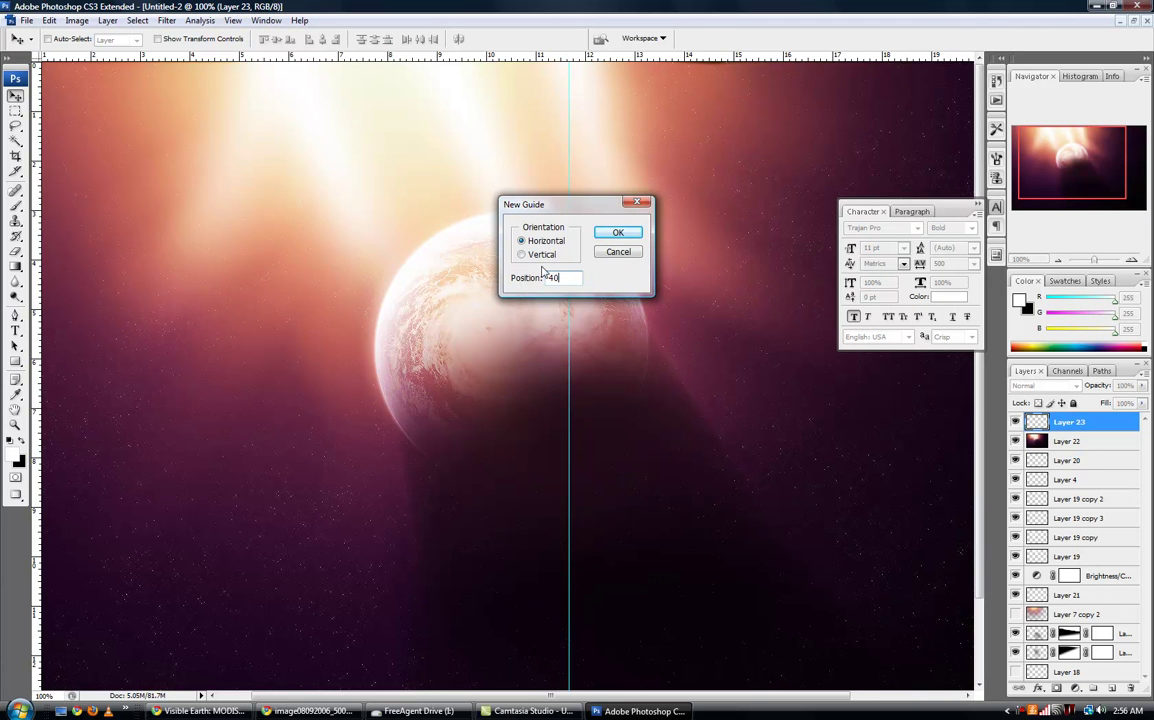
{"action": "type", "text": "$50%"}
{"action": "left_click", "coordinate": [601, 236]}
- Shift the merged Layer 22 image straight down so the planet sits on the horizontal centre guide
{"action": "left_click_drag", "start_coordinate": [480, 316], "coordinate": [474, 224]}
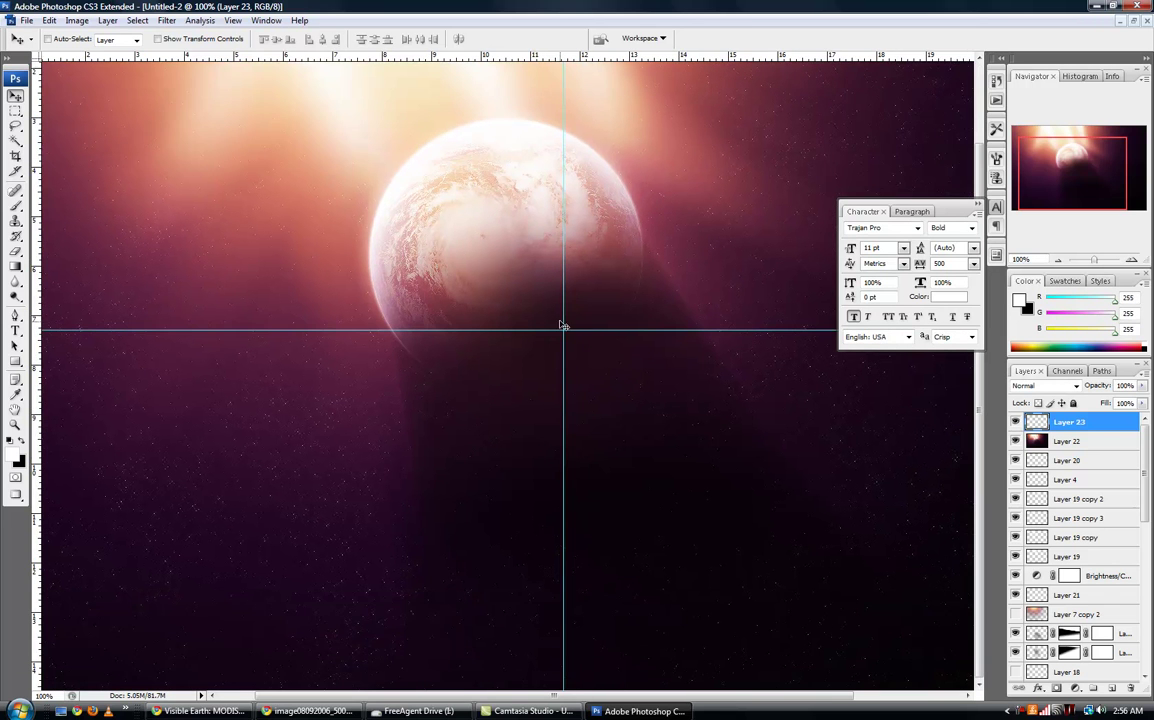
{"action": "left_click_drag", "start_coordinate": [498, 280], "coordinate": [582, 422]}
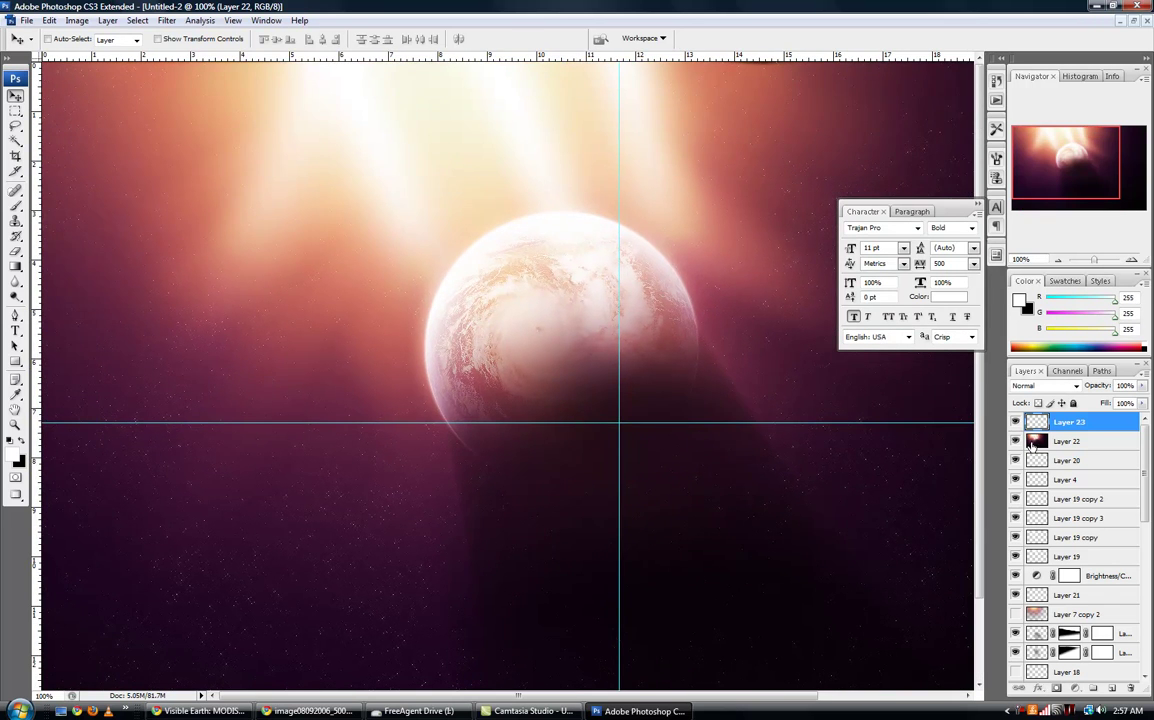
{"action": "left_click", "coordinate": [1016, 443]}
{"action": "left_click", "coordinate": [1016, 443]}
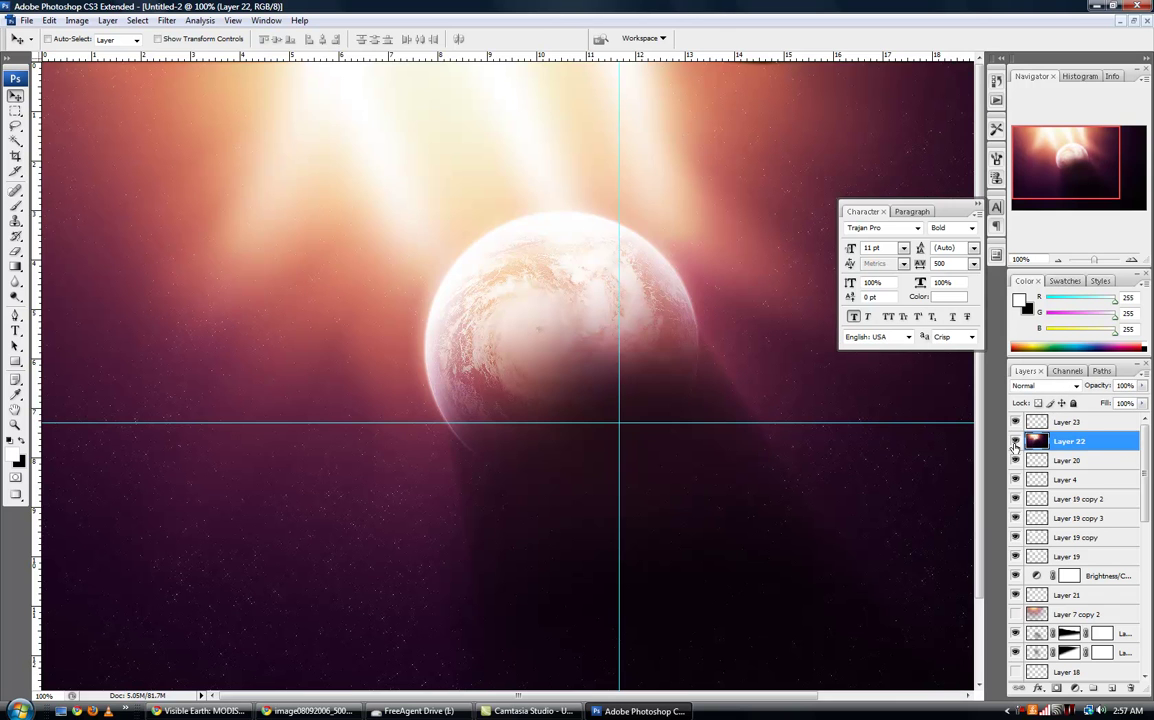
{"action": "key", "text": "ctrl+minus"}
{"action": "key", "text": "ctrl+minus"}
{"action": "key", "text": "ctrl+minus"}
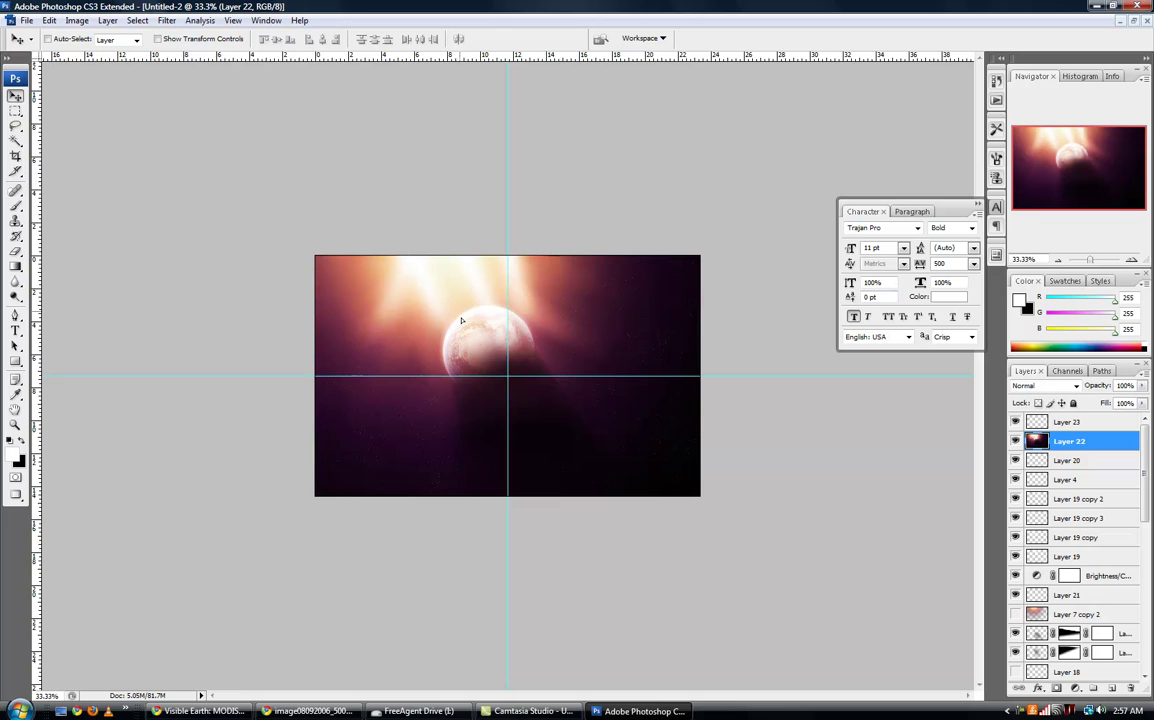
{"action": "left_click_drag", "start_coordinate": [464, 322], "coordinate": [491, 362]}
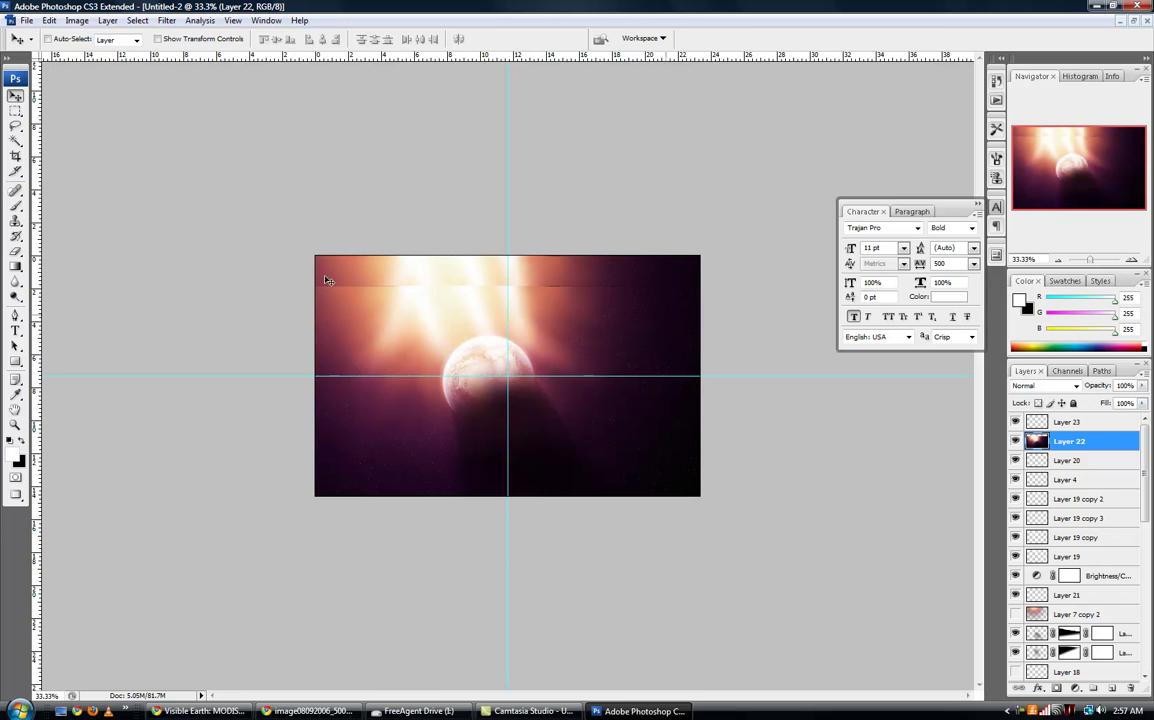
- Select the strip left uncovered above the shifted image with the Magic Wand and add a new layer above Layer 22
{"action": "left_click", "coordinate": [16, 140]}
{"action": "left_click", "coordinate": [388, 280]}
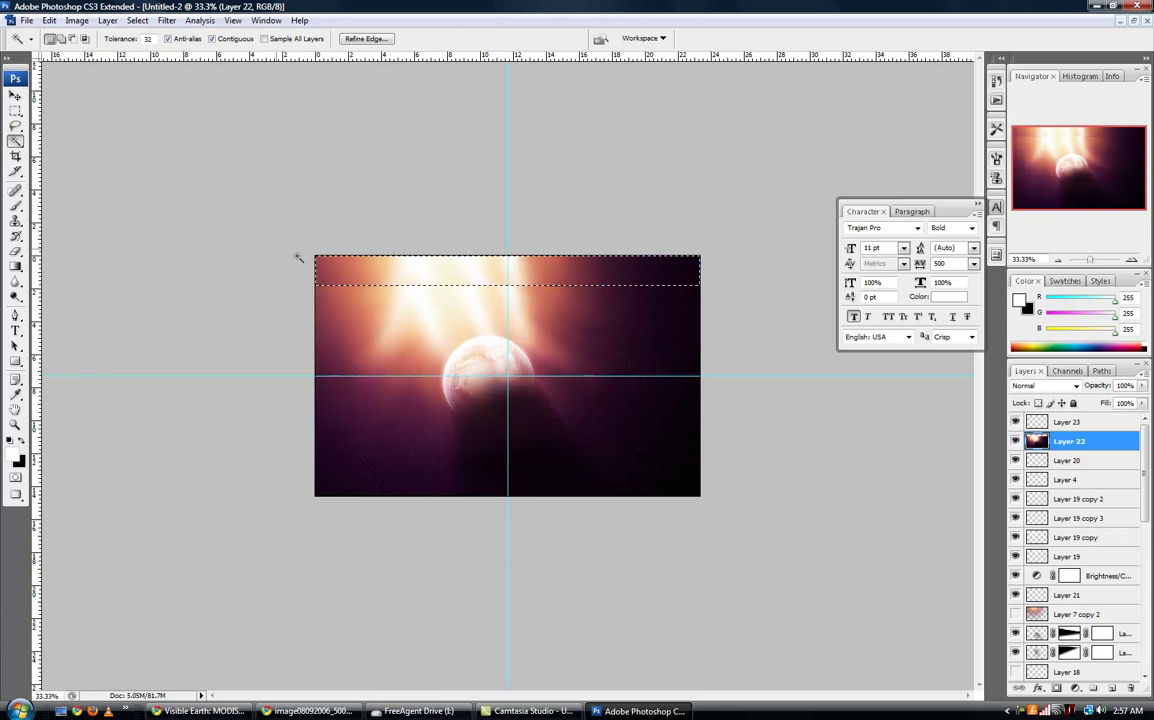
{"action": "key", "text": "m"}
{"action": "left_click", "coordinate": [1112, 688]}
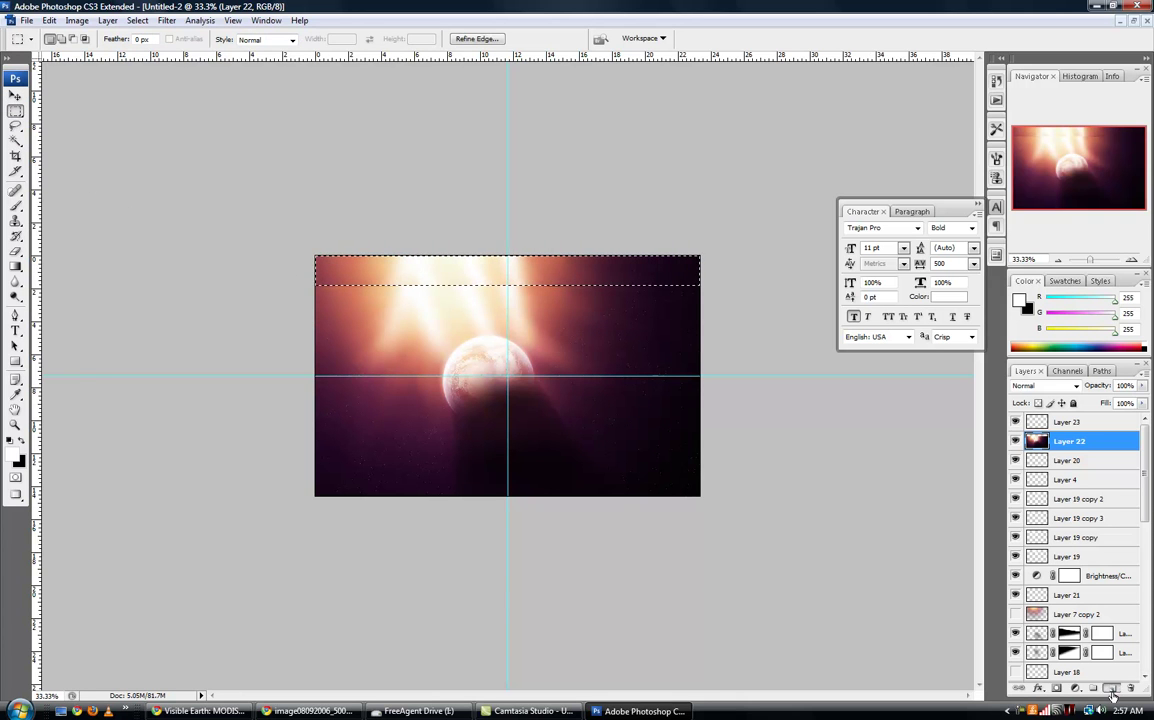
- Fill the selected strip with black on Layer 24 using the Paint Bucket and clear the selection
{"action": "left_click", "coordinate": [20, 267]}
{"action": "left_click", "coordinate": [40, 283]}
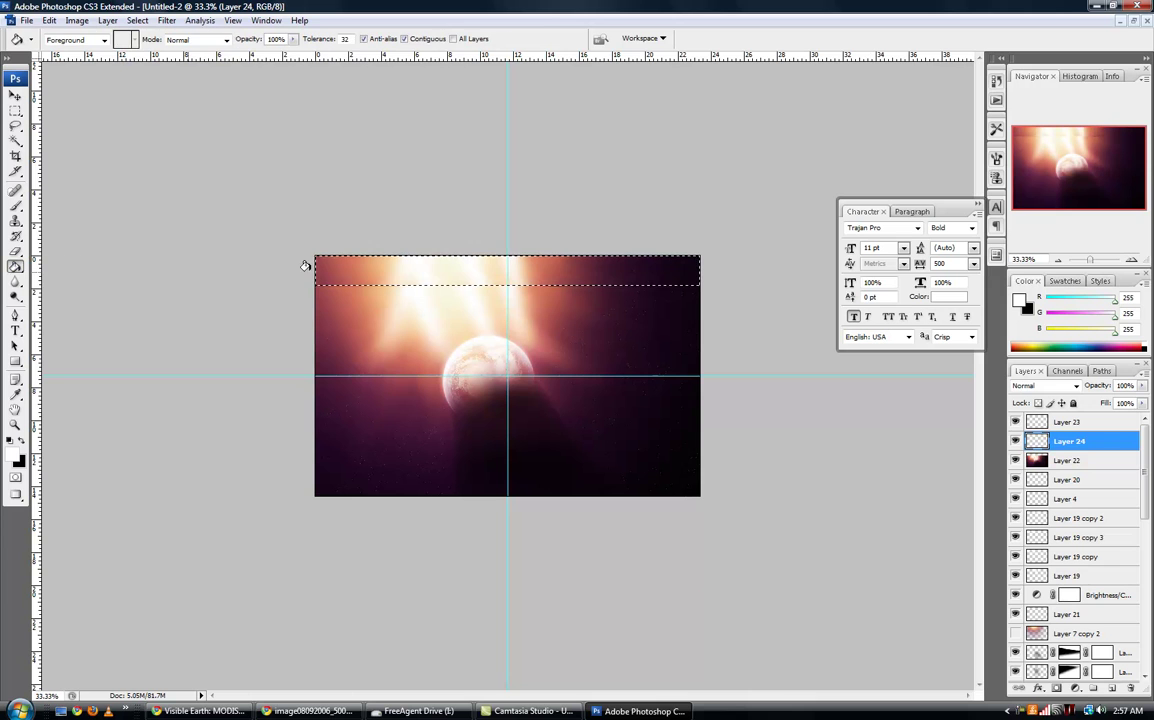
{"action": "left_click", "coordinate": [368, 272]}
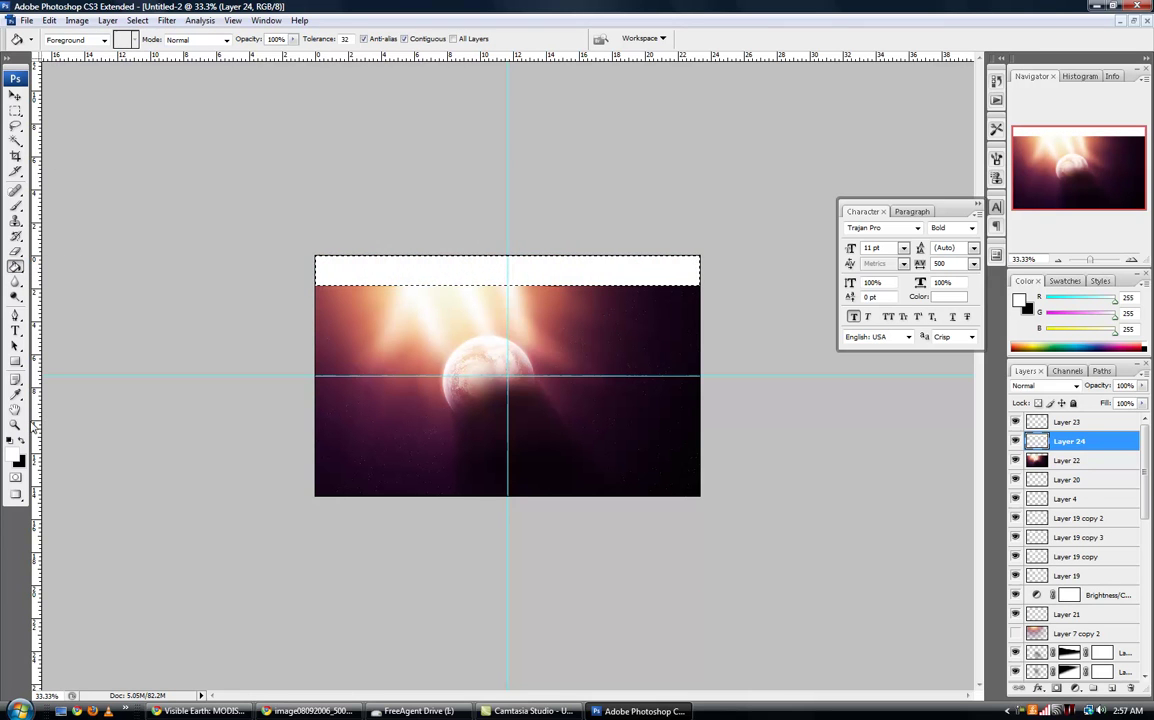
{"action": "key", "text": "x"}
{"action": "left_click", "coordinate": [318, 268]}
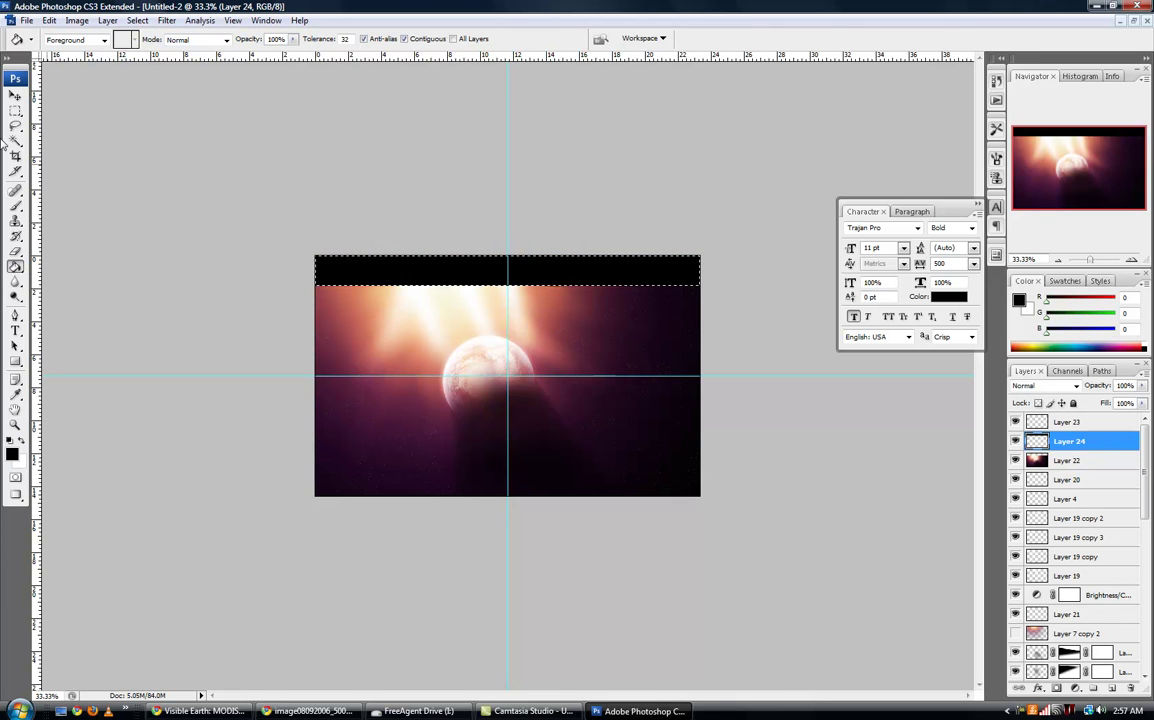
{"action": "key", "text": "m"}
{"action": "key", "text": "ctrl+d"}
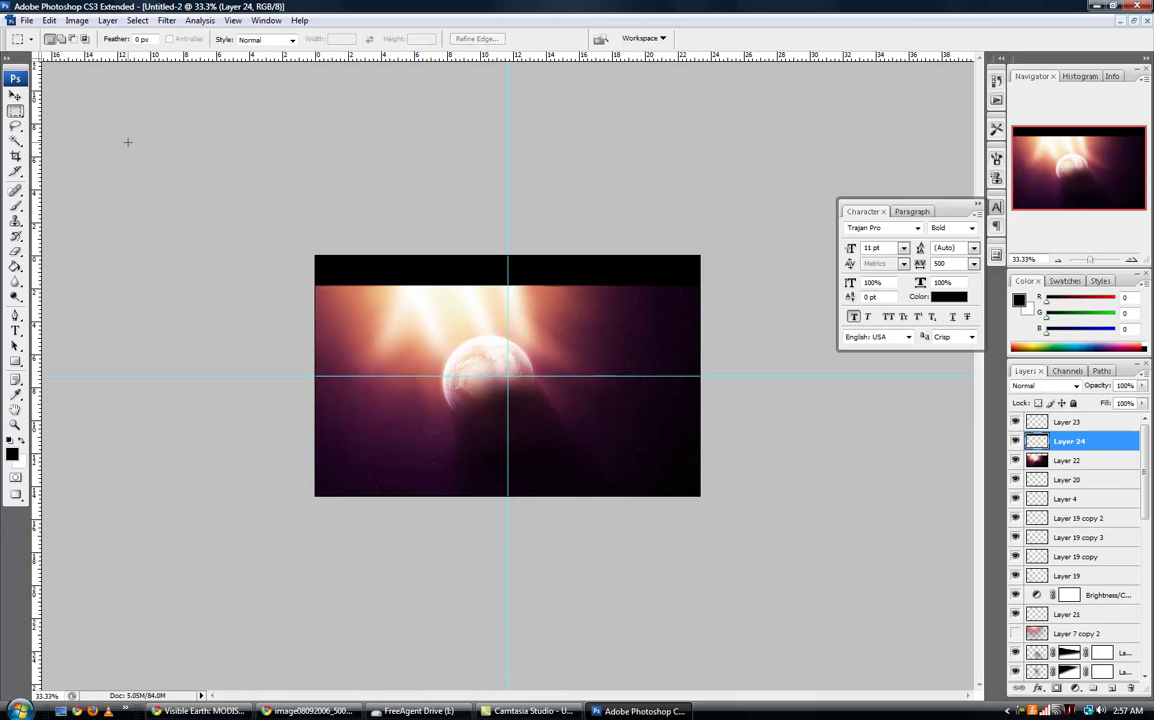
- Duplicate the black bar layer and move the copy to the bottom edge of the image as a matching letterbox bar
{"action": "key", "text": "ctrl+j"}
{"action": "key", "text": "v"}
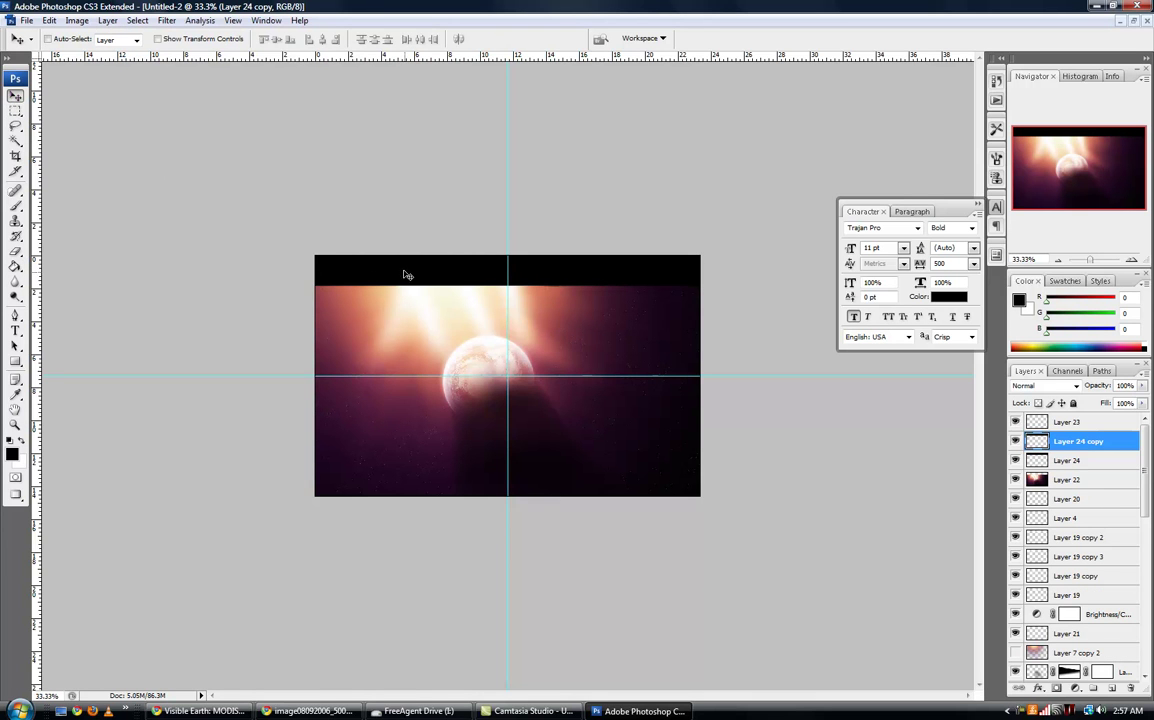
{"action": "left_click_drag", "start_coordinate": [404, 276], "coordinate": [417, 482]}
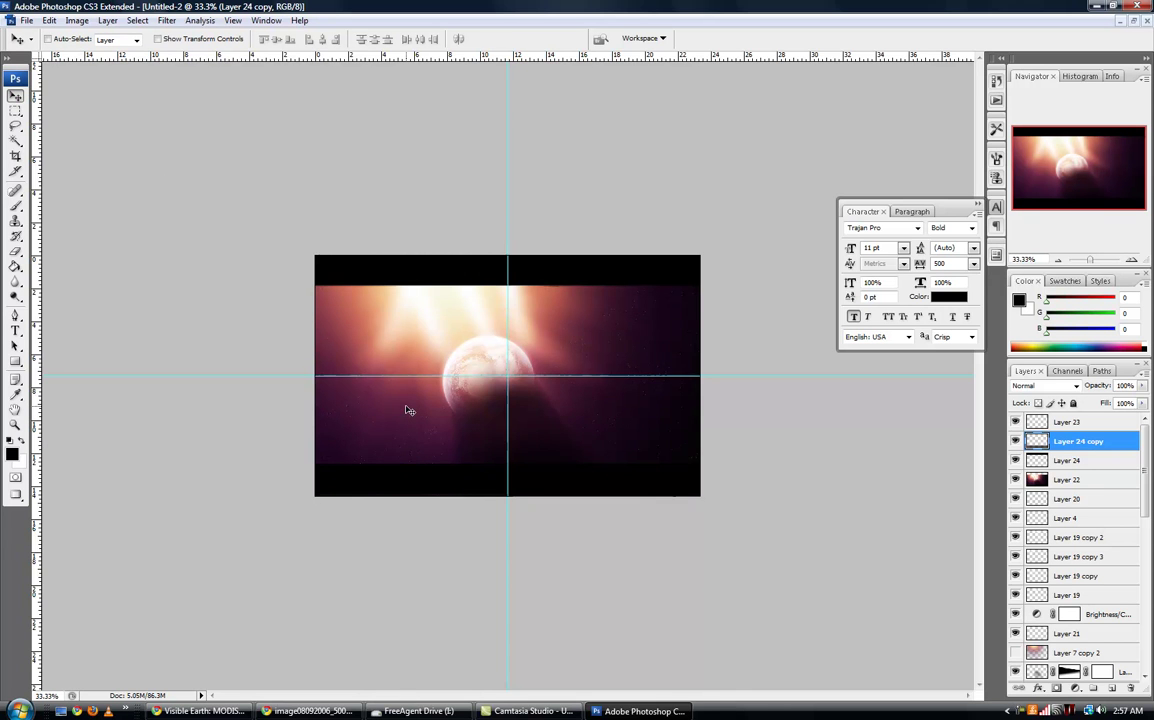
{"action": "key", "text": "ctrl+plus"}
{"action": "key", "text": "ctrl+plus"}
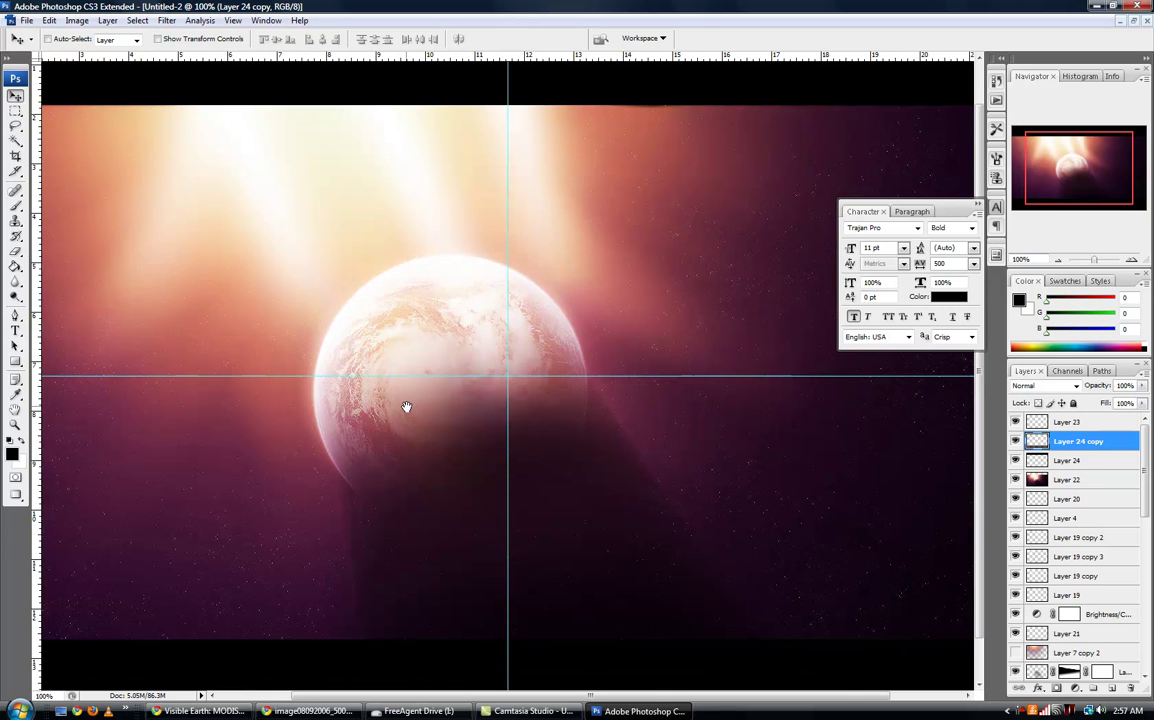
{"action": "left_click_drag", "start_coordinate": [366, 392], "coordinate": [485, 433]}
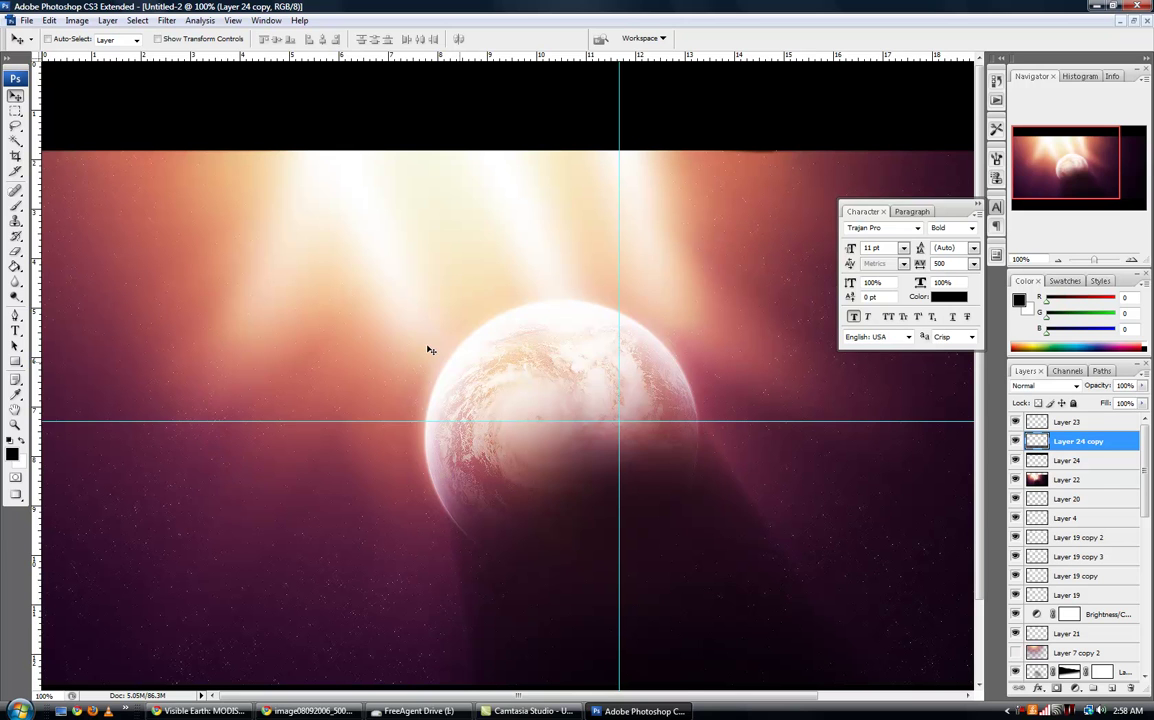
- Clear all guides from the document
{"action": "left_click", "coordinate": [232, 20]}
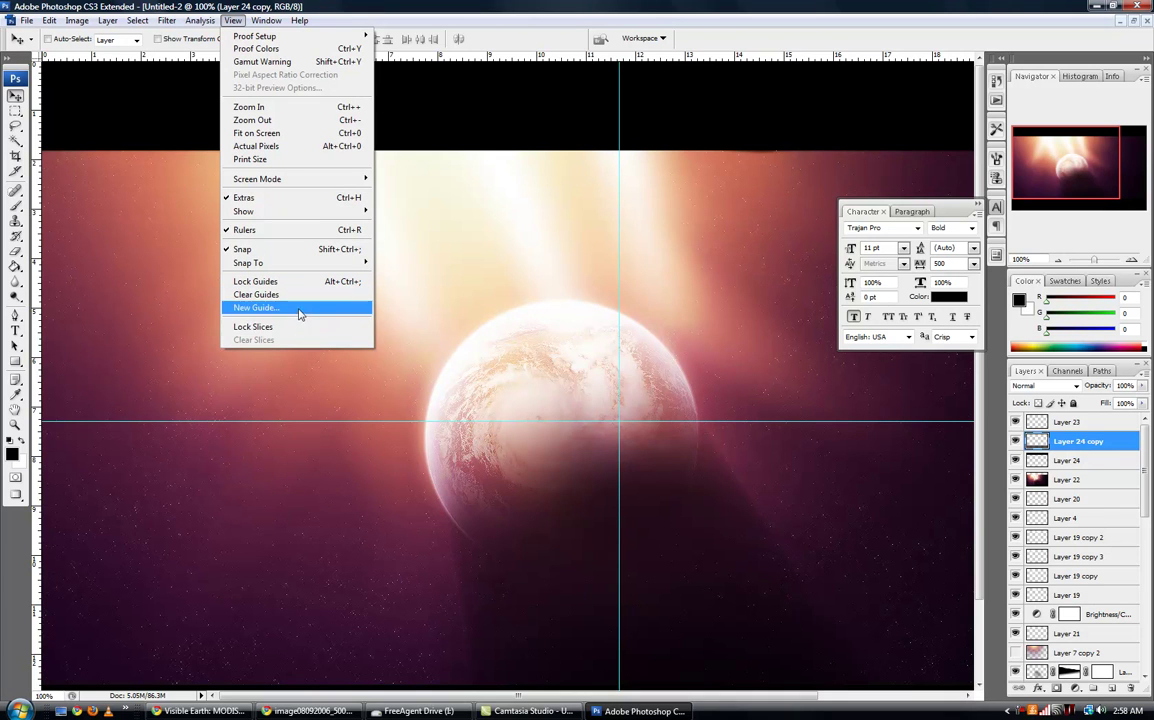
{"action": "left_click", "coordinate": [300, 294]}
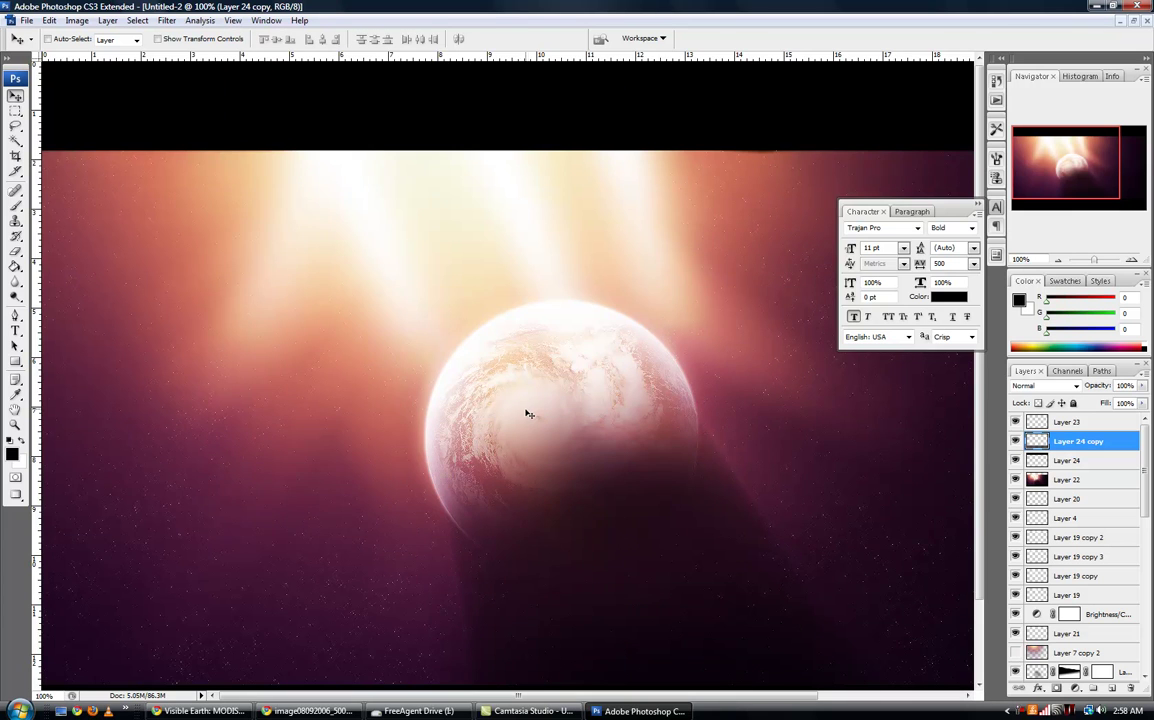
{"action": "left_click_drag", "start_coordinate": [428, 389], "coordinate": [486, 389]}
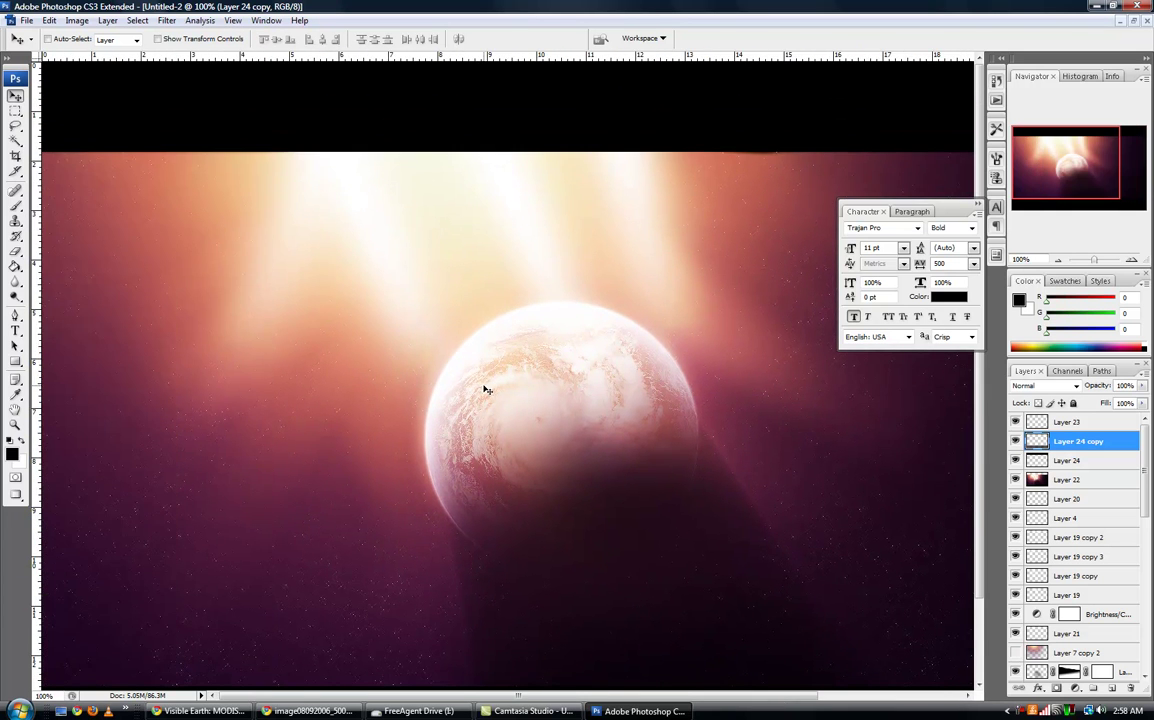